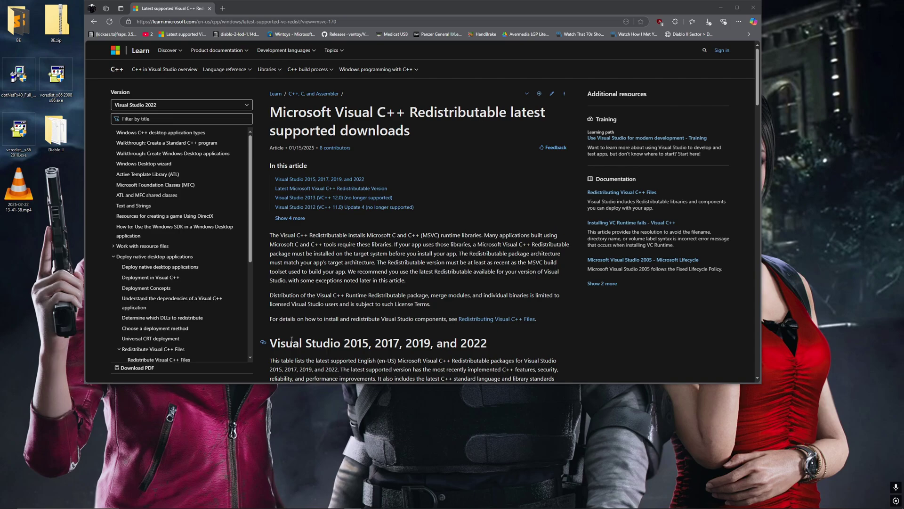
Point out the dotNetFx40, 2008 and 2010 x86 installers, then expand the contents with 'Show 4 more'.
{"action": "left_click", "coordinate": [20, 80]}
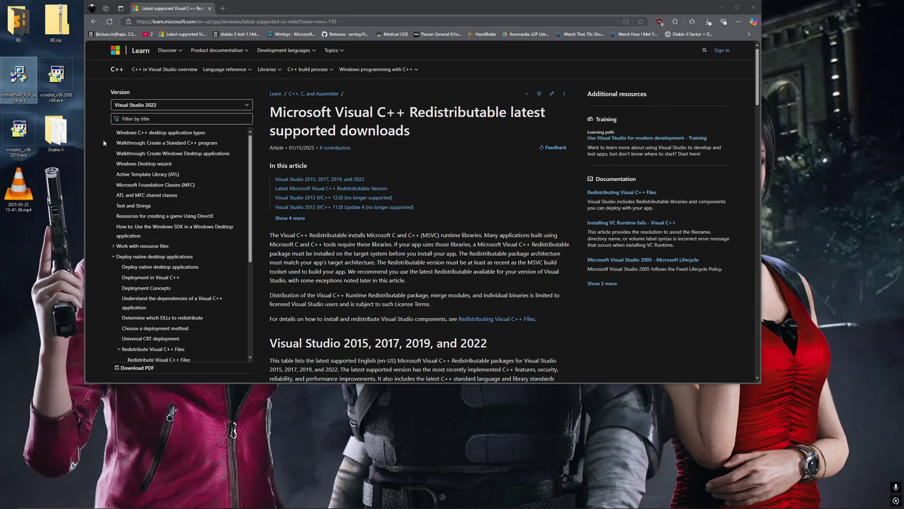
{"action": "left_click", "coordinate": [50, 86]}
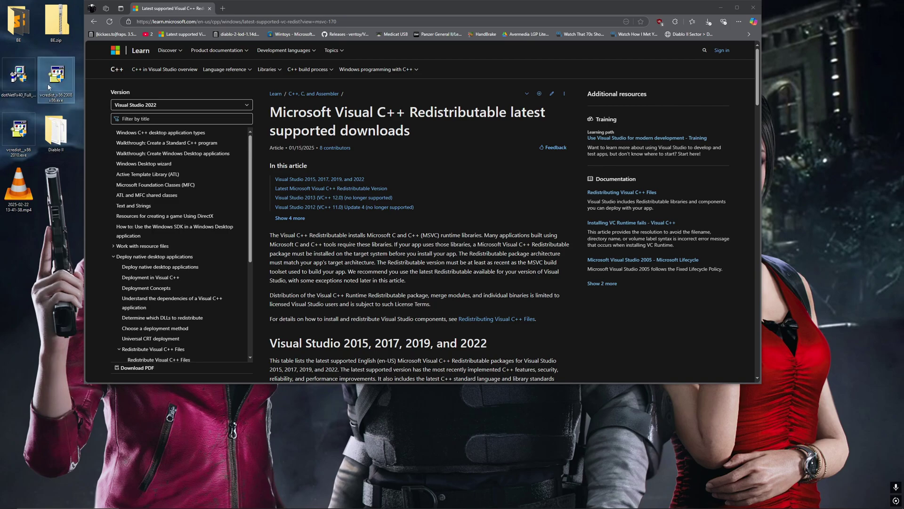
{"action": "left_click", "coordinate": [23, 129]}
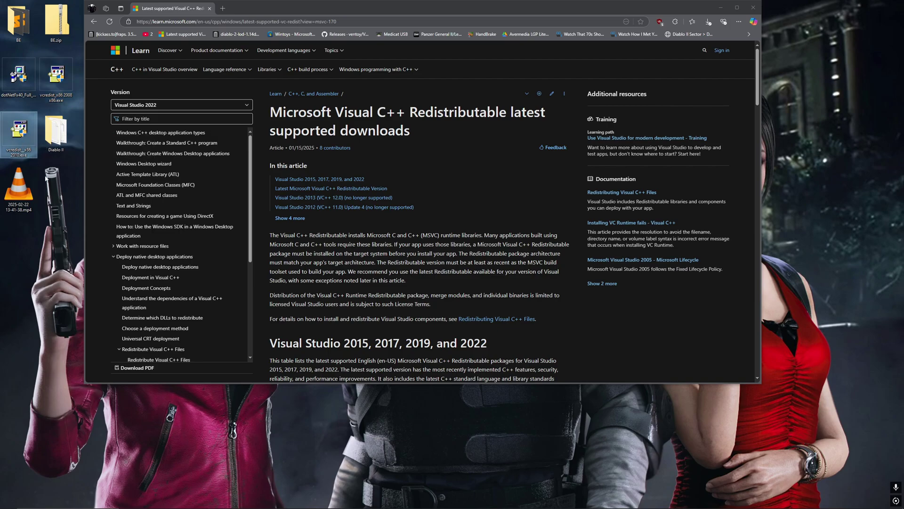
{"action": "left_click", "coordinate": [71, 179]}
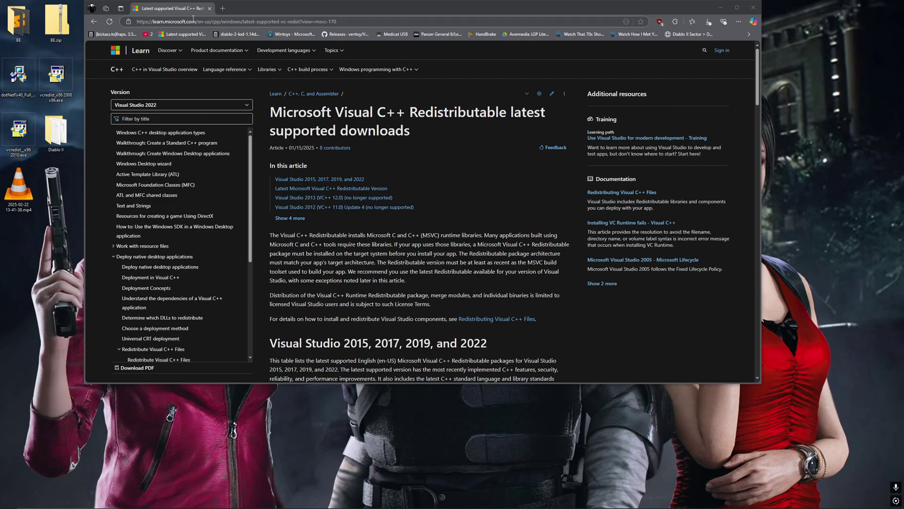
{"action": "left_click", "coordinate": [296, 219]}
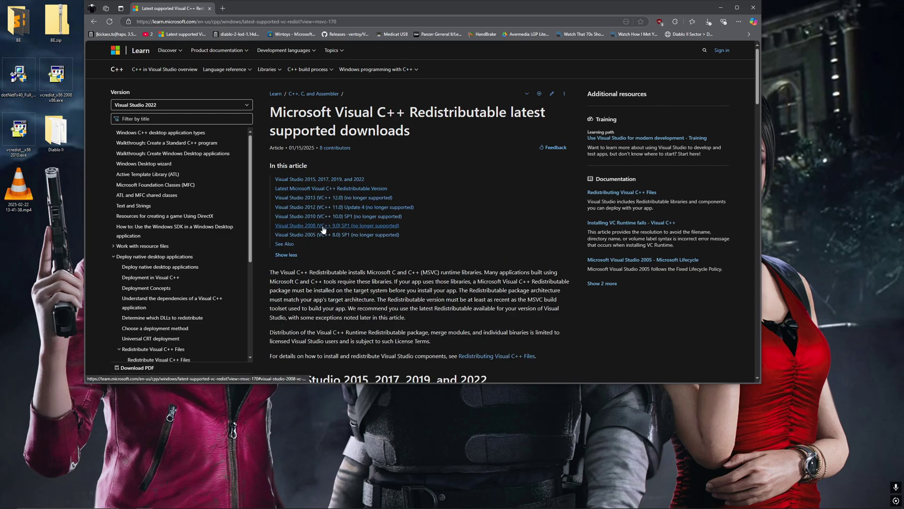
Scroll to the VS2010 and VS2008 redistributable tables and highlight their X86 rows.
{"action": "scroll", "coordinate": [398, 262], "scroll_direction": "down", "scroll_amount": 3}
{"action": "scroll", "coordinate": [398, 262], "scroll_direction": "down", "scroll_amount": 15}
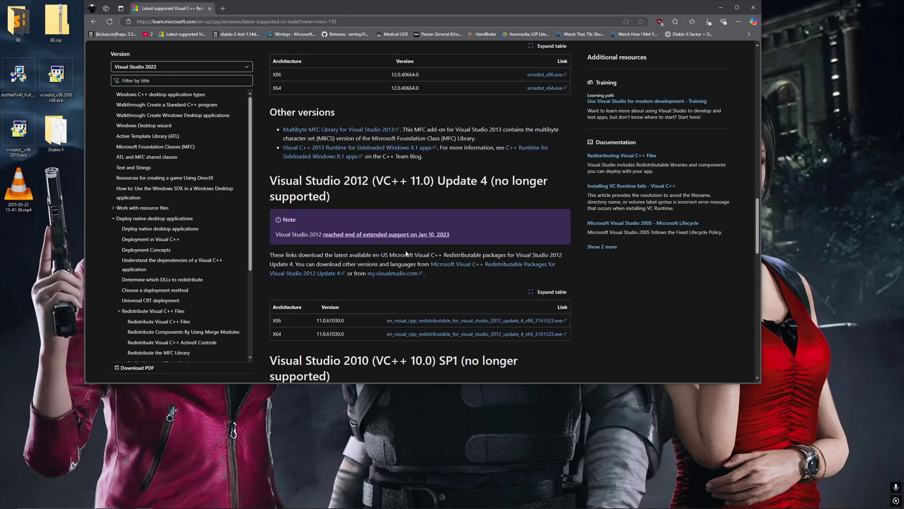
{"action": "scroll", "coordinate": [406, 253], "scroll_direction": "down", "scroll_amount": 3}
{"action": "scroll", "coordinate": [279, 185], "scroll_direction": "up", "scroll_amount": 2}
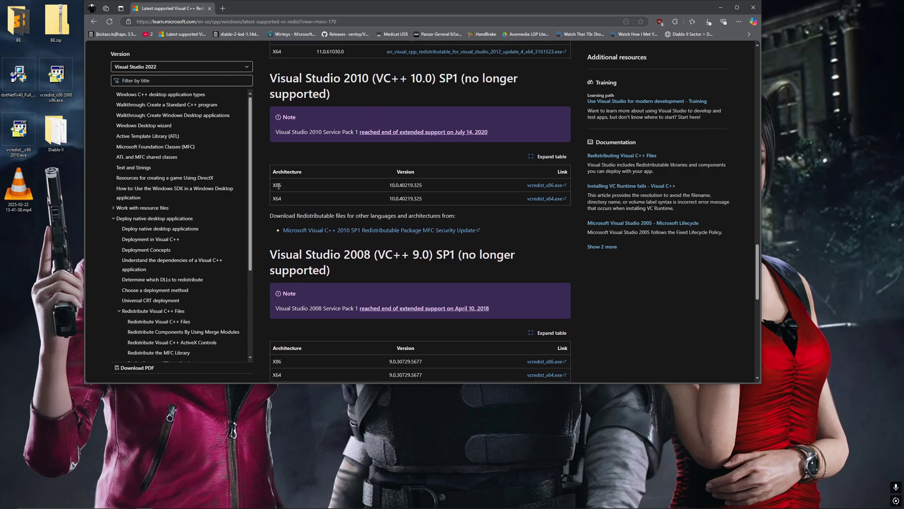
{"action": "left_click_drag", "start_coordinate": [281, 186], "coordinate": [271, 169]}
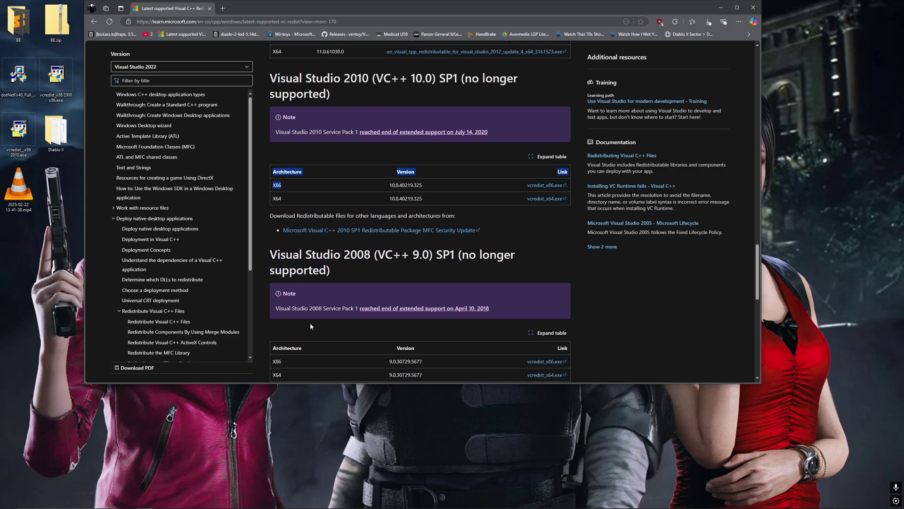
{"action": "left_click_drag", "start_coordinate": [289, 359], "coordinate": [265, 360]}
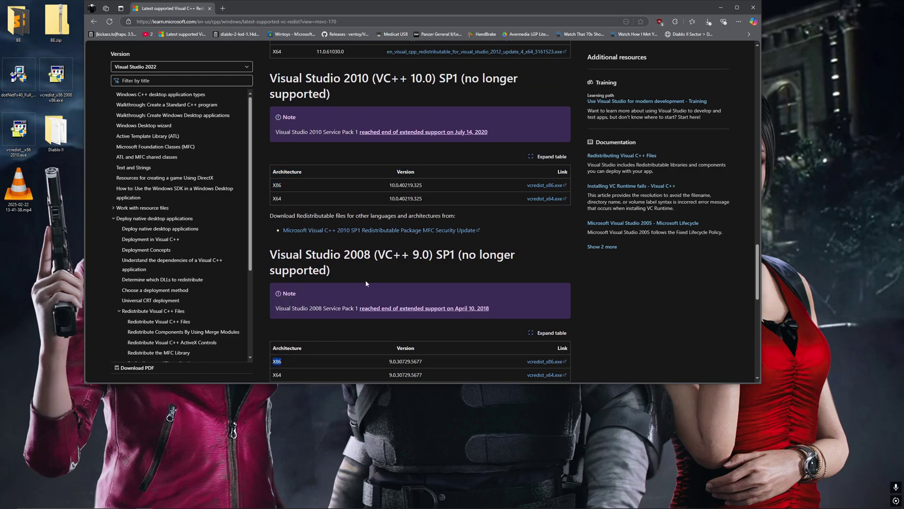
Clear the page highlight and select the BE folder on the desktop.
{"action": "left_click", "coordinate": [333, 159]}
{"action": "left_click", "coordinate": [49, 53]}
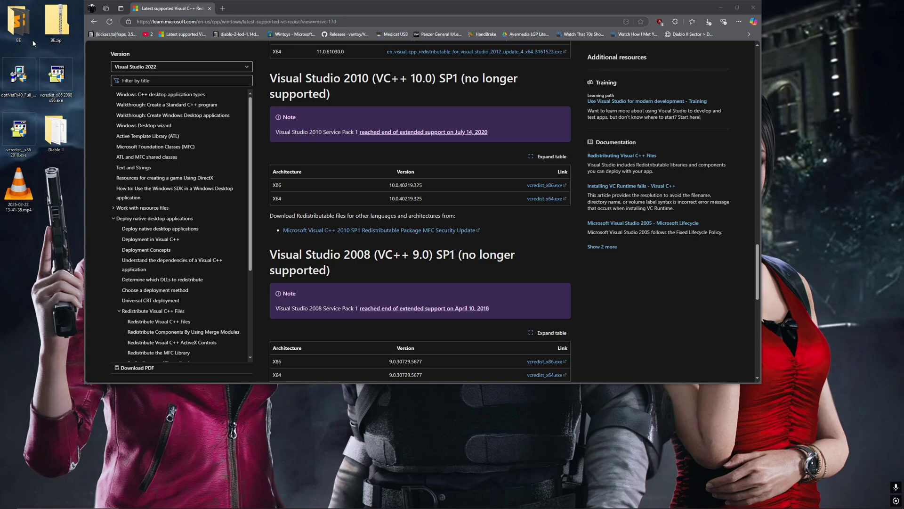
{"action": "left_click", "coordinate": [28, 37]}
Deselect the BE folder on the desktop.
{"action": "left_click", "coordinate": [39, 53]}
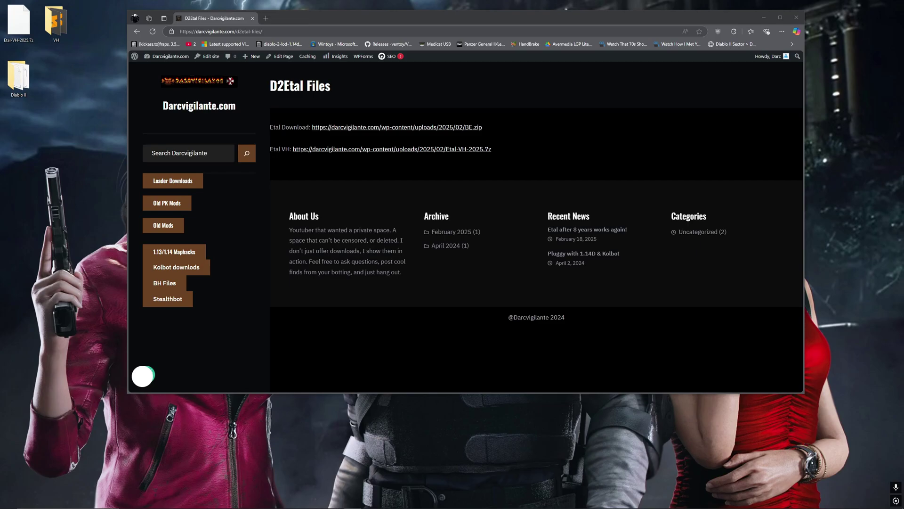
{"action": "left_click", "coordinate": [304, 298]}
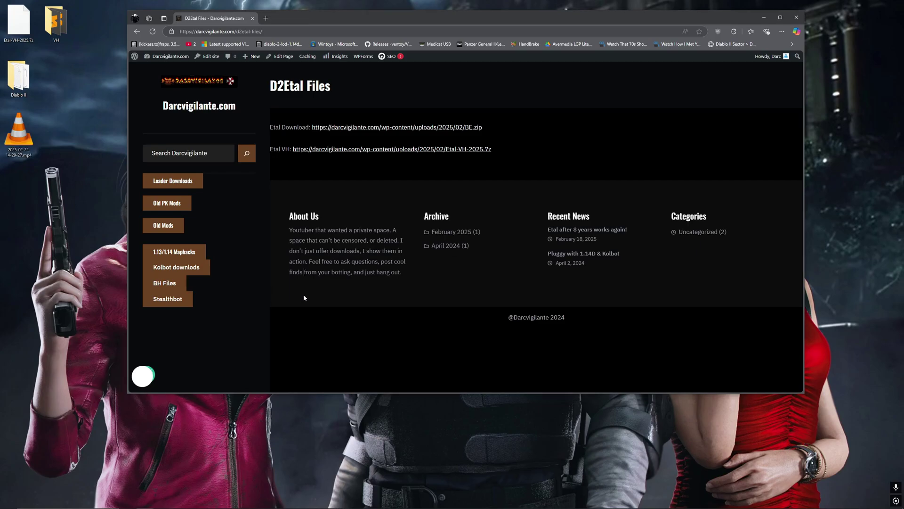
{"action": "left_click", "coordinate": [290, 218]}
{"action": "left_click", "coordinate": [20, 30]}
{"action": "left_click", "coordinate": [50, 61]}
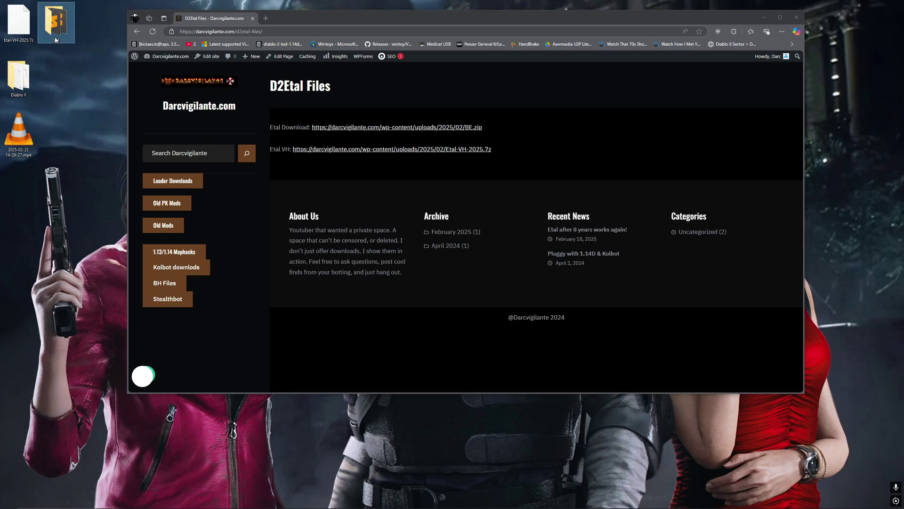
Copy all 13 files from the VH folder, then close its window.
{"action": "double_click", "coordinate": [56, 22]}
{"action": "left_click_drag", "start_coordinate": [297, 372], "coordinate": [246, 243]}
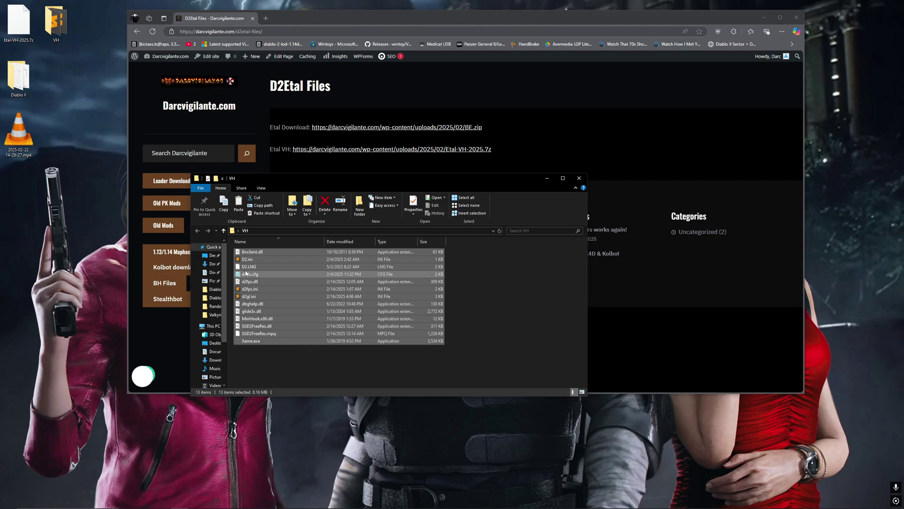
{"action": "right_click", "coordinate": [246, 272]}
{"action": "left_click", "coordinate": [270, 370]}
{"action": "left_click", "coordinate": [578, 178]}
Paste the VH files into the Diablo II folder, replacing the existing files, then close it.
{"action": "double_click", "coordinate": [19, 77]}
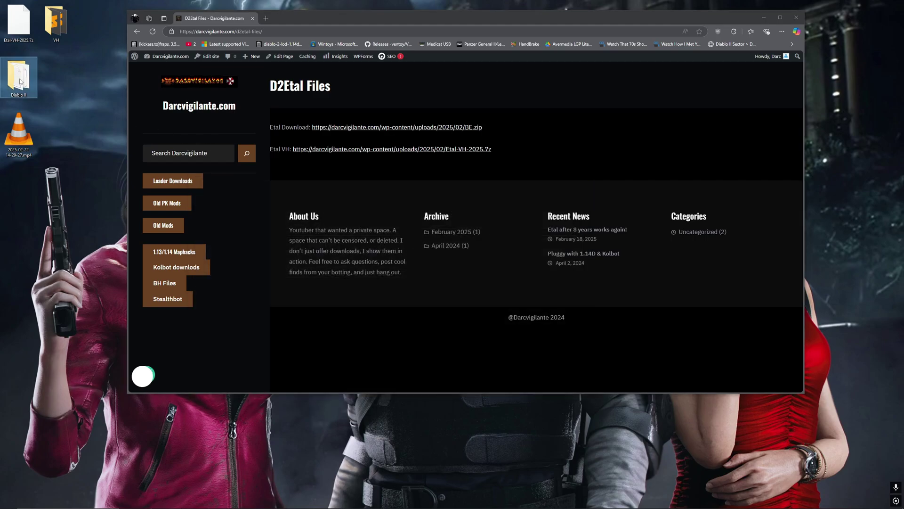
{"action": "right_click", "coordinate": [506, 279]}
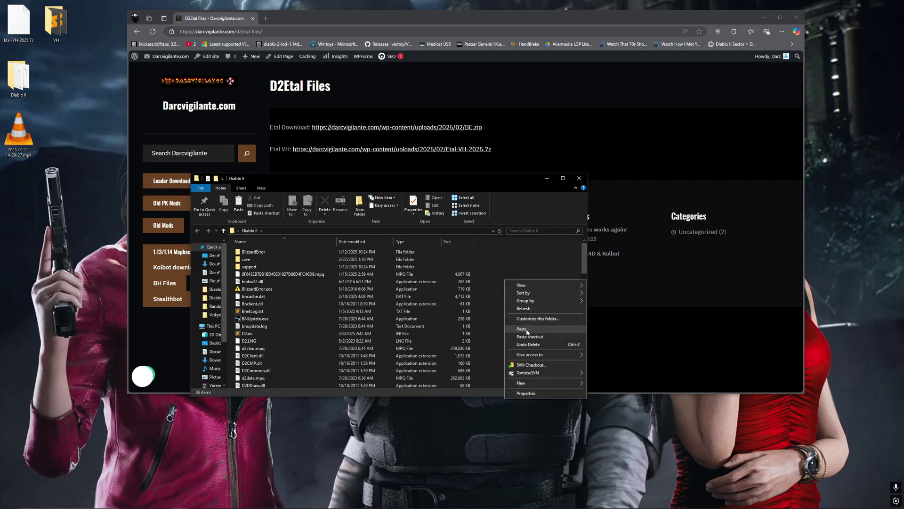
{"action": "left_click", "coordinate": [526, 330]}
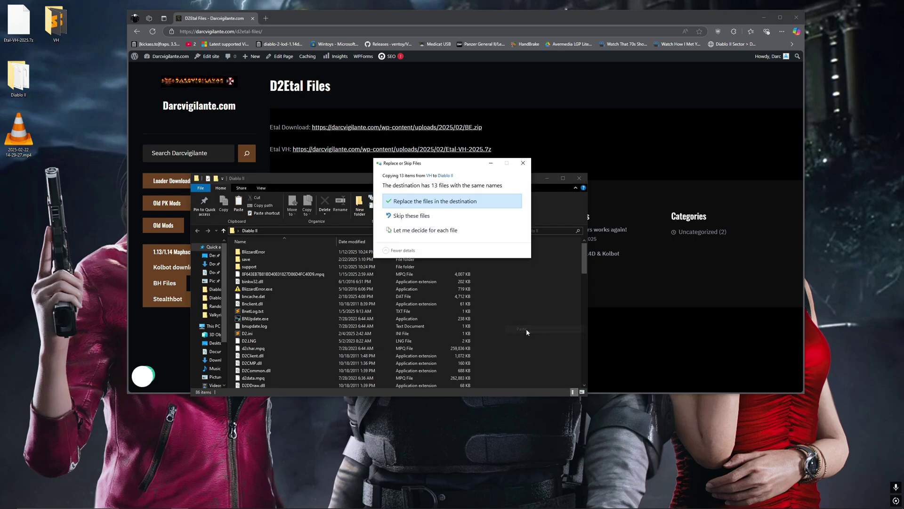
{"action": "left_click", "coordinate": [427, 206]}
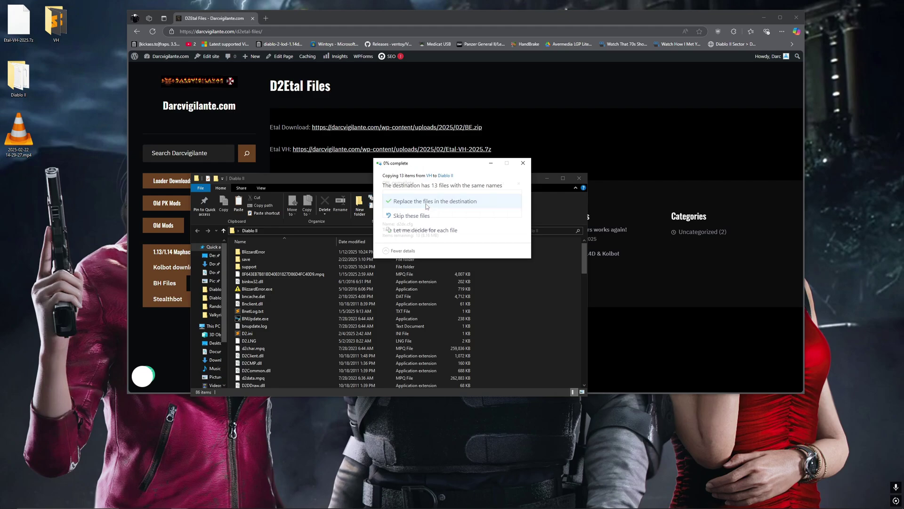
{"action": "left_click", "coordinate": [502, 312]}
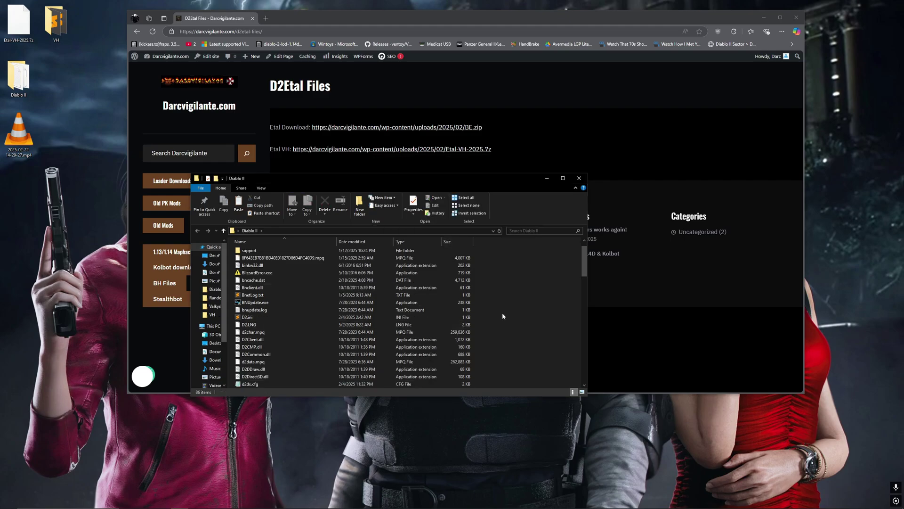
{"action": "left_click", "coordinate": [578, 181]}
{"action": "left_click", "coordinate": [71, 144]}
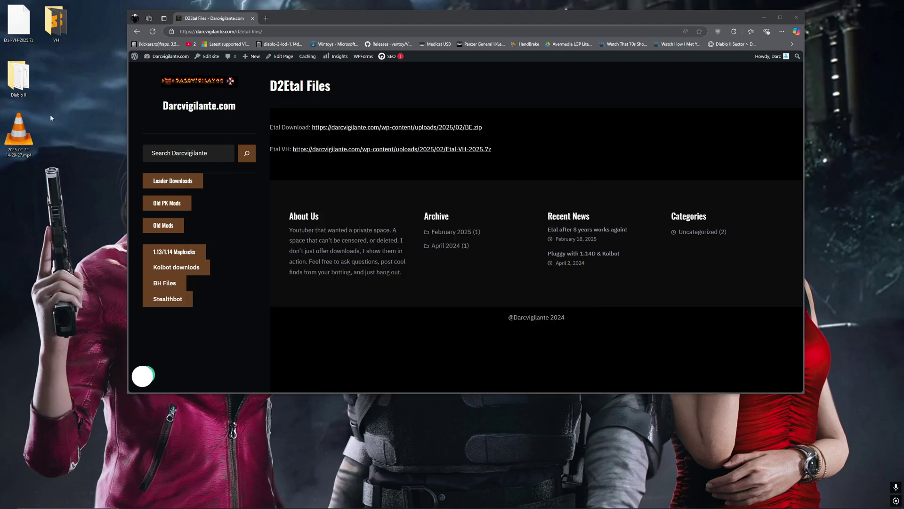
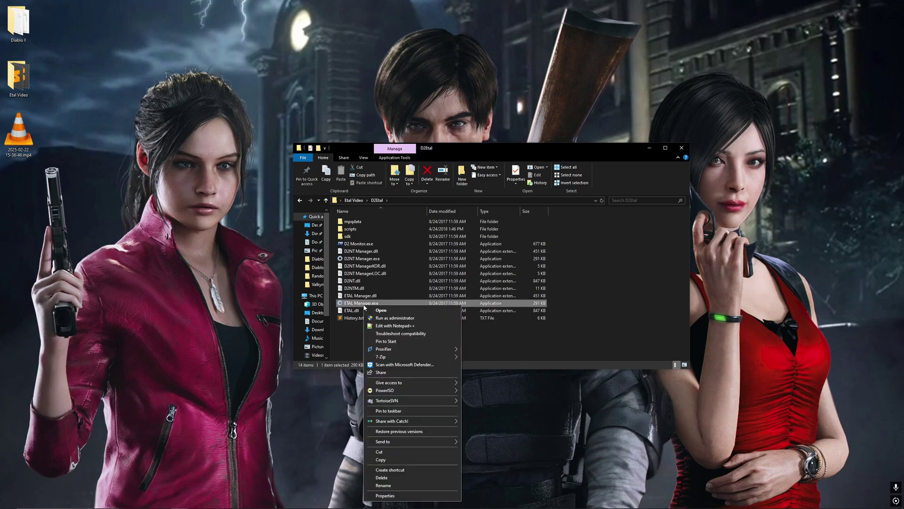
Run ETAL Manager.exe as administrator, approve the UAC prompt, and start adding a new profile.
{"action": "left_click", "coordinate": [370, 319]}
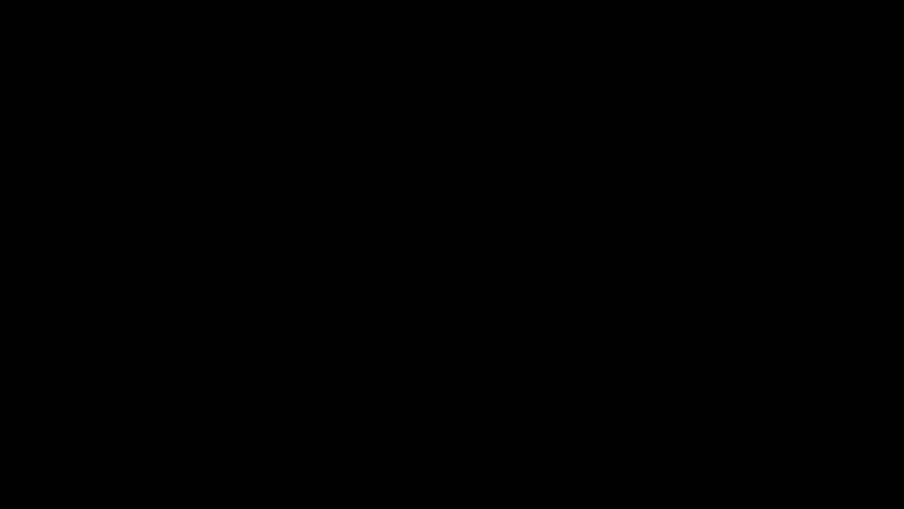
{"action": "left_click", "coordinate": [368, 335]}
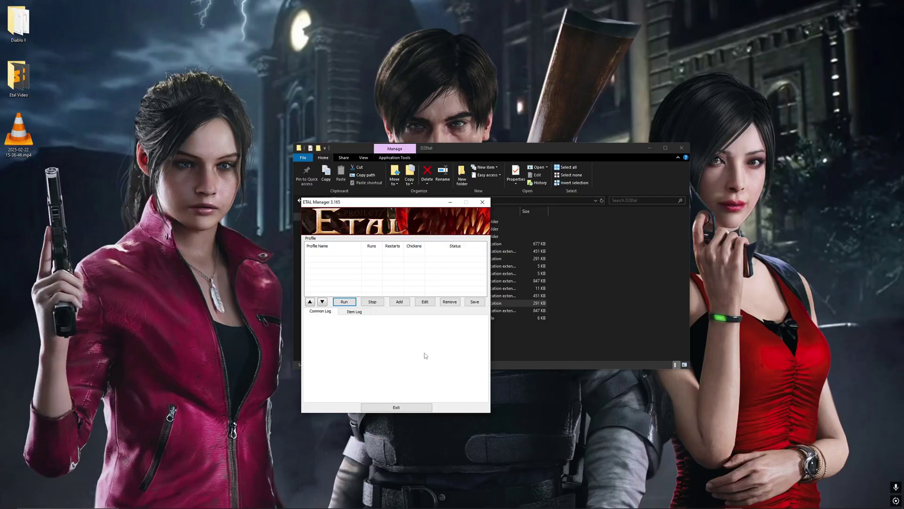
{"action": "left_click", "coordinate": [400, 302]}
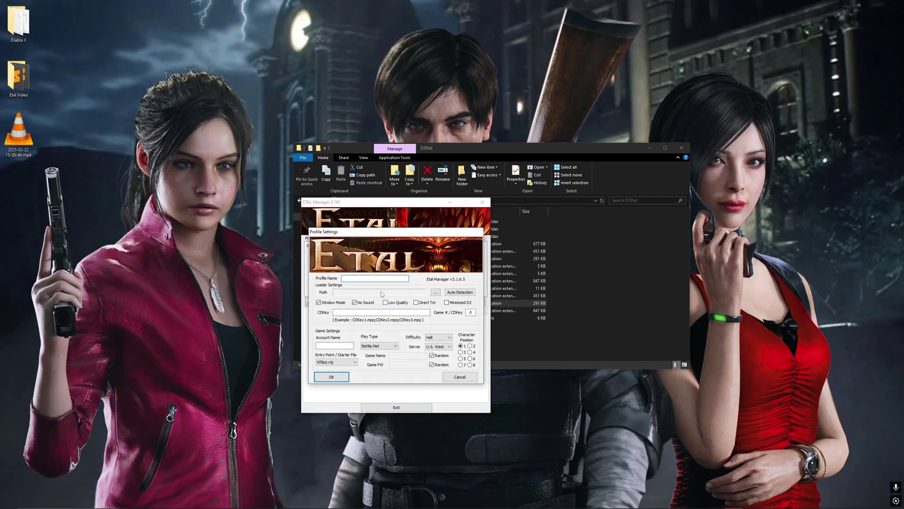
Enter the profile name and move the Profile Settings dialog left to reveal the profile list.
{"action": "type", "text": "Darcfire"}
{"action": "left_click_drag", "start_coordinate": [394, 235], "coordinate": [211, 207]}
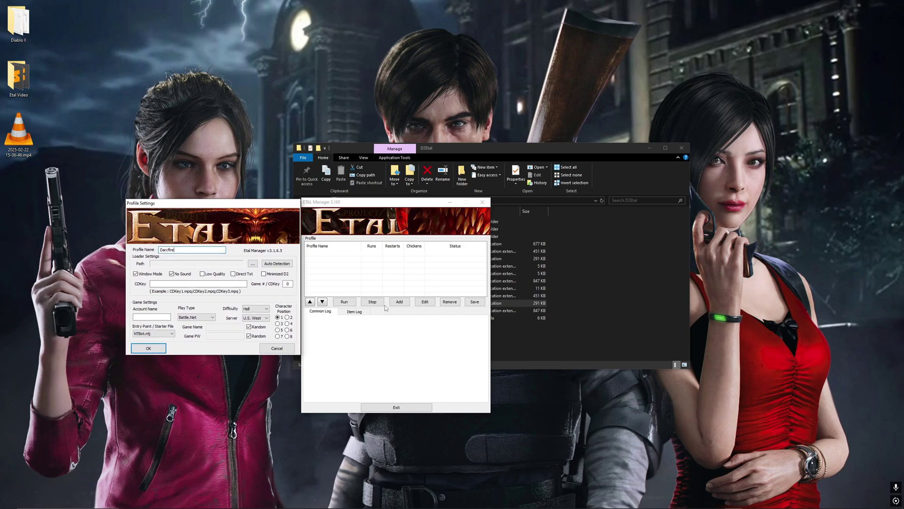
Check Game.exe's Compatibility properties, then set it as the profile's loader path.
{"action": "left_click", "coordinate": [253, 264]}
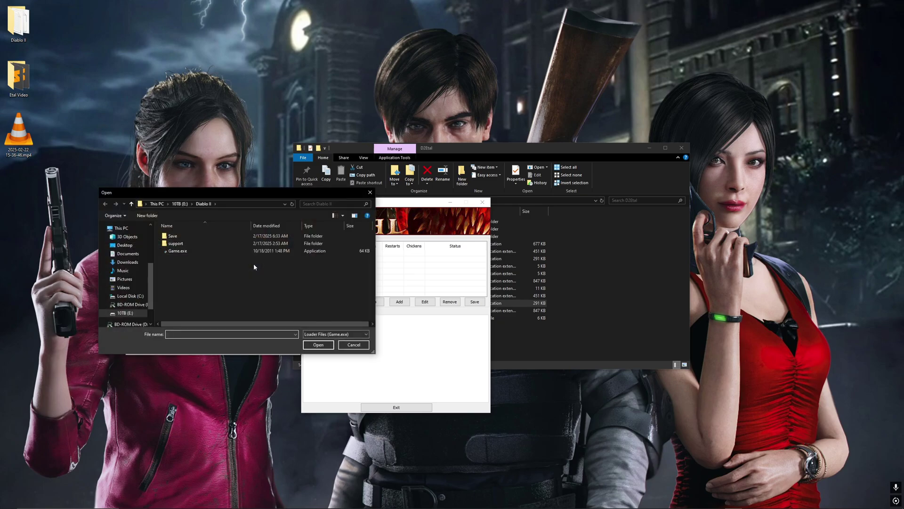
{"action": "left_click", "coordinate": [177, 254]}
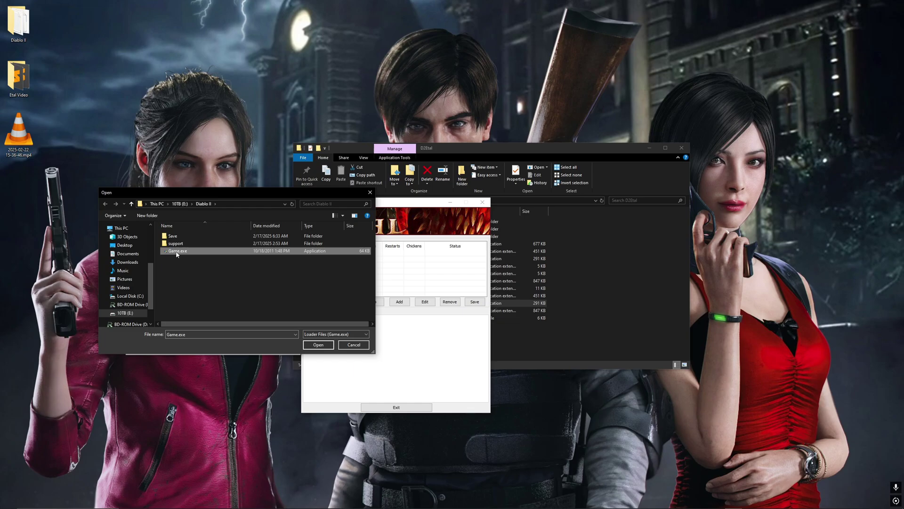
{"action": "right_click", "coordinate": [177, 254]}
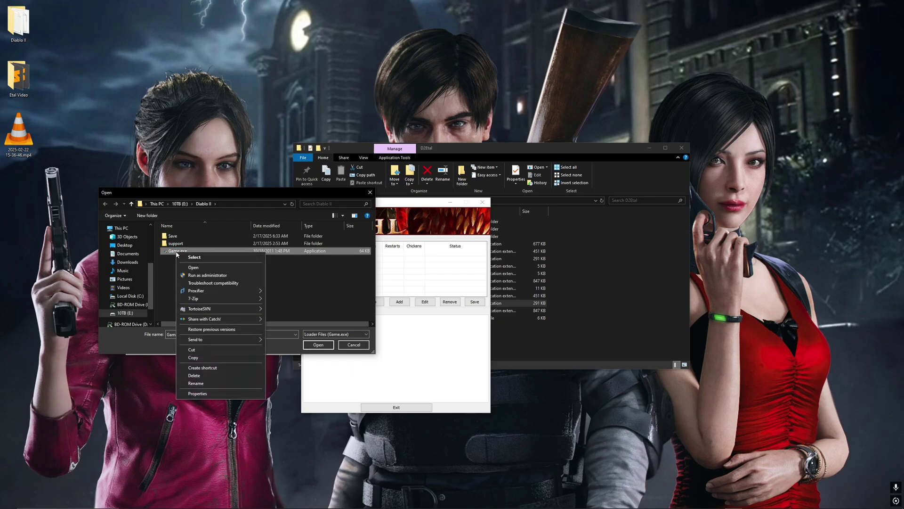
{"action": "left_click", "coordinate": [205, 396]}
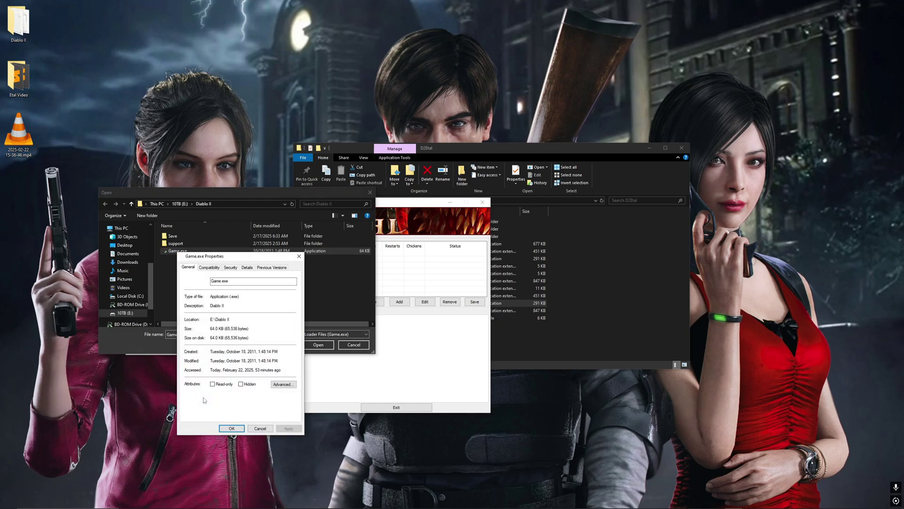
{"action": "left_click", "coordinate": [209, 267]}
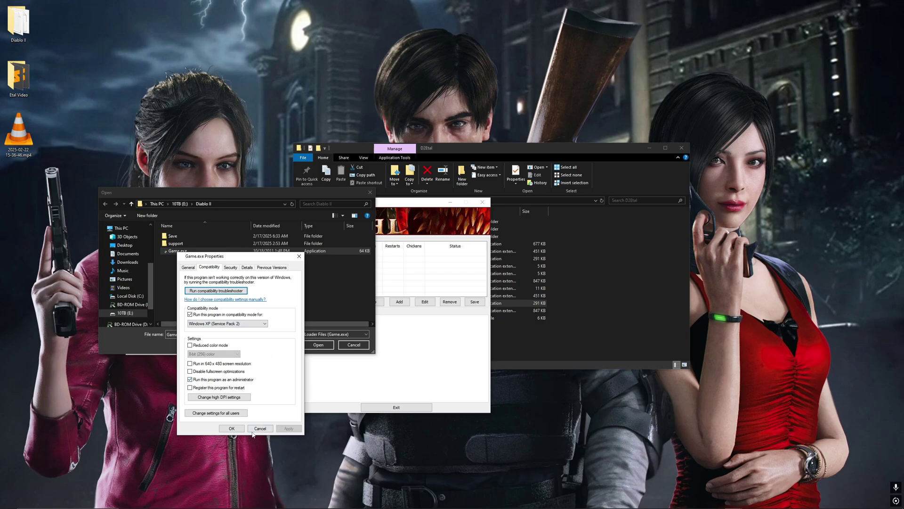
{"action": "left_click", "coordinate": [231, 428]}
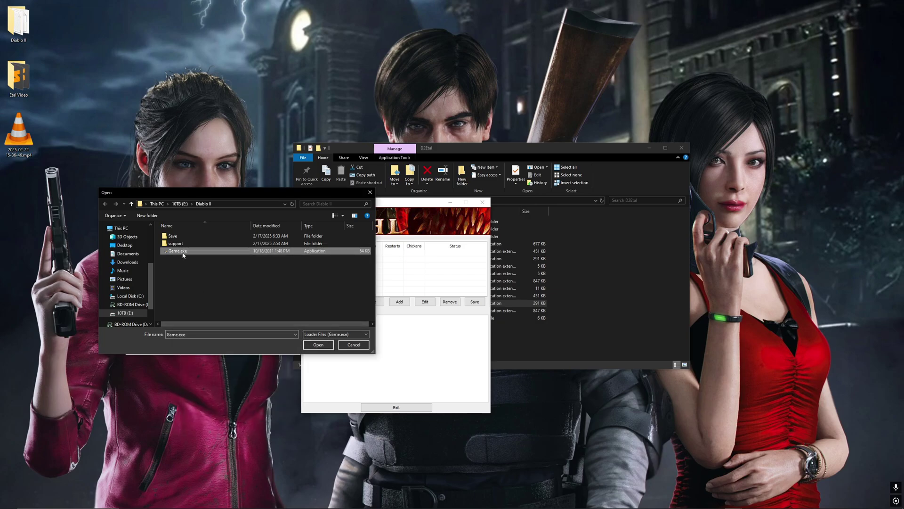
{"action": "double_click", "coordinate": [178, 251]}
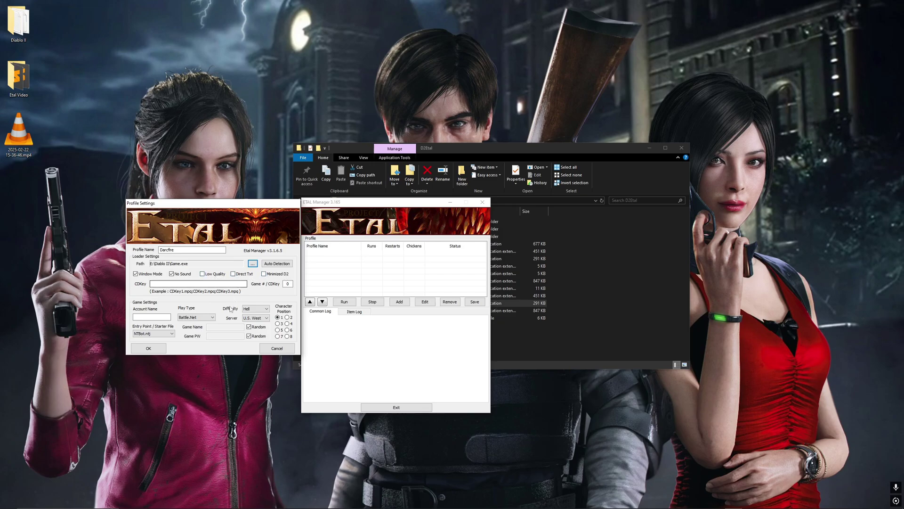
Turn off No Sound and paste d2key2.mpq as the profile's CD key file.
{"action": "left_click", "coordinate": [172, 275]}
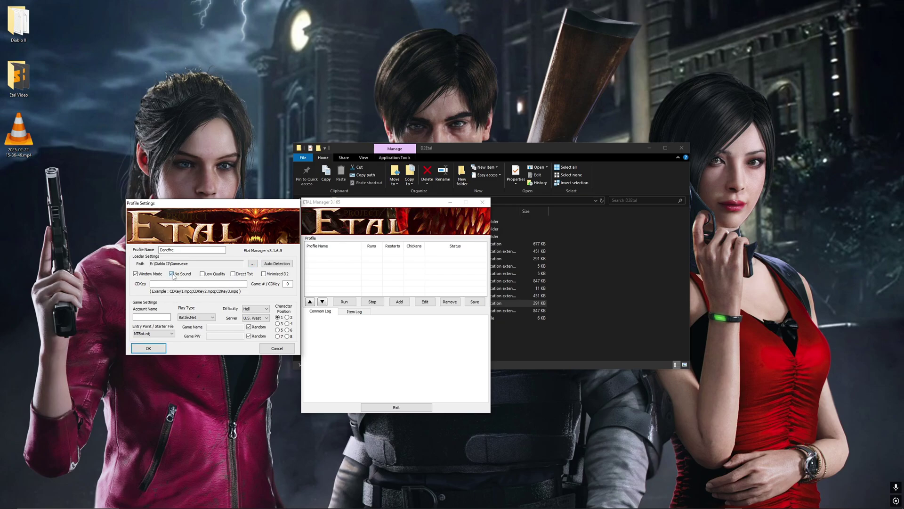
{"action": "left_click", "coordinate": [173, 275]}
{"action": "left_click", "coordinate": [183, 284]}
{"action": "key", "text": "ctrl+v"}
{"action": "left_click", "coordinate": [151, 317]}
Enter the account name and keep Battle.Net as the play type.
{"action": "left_click", "coordinate": [158, 318]}
{"action": "type", "text": "Darcfire"}
{"action": "left_click", "coordinate": [198, 318]}
{"action": "left_click", "coordinate": [197, 317]}
Disable random game name and password, set game name dar33453, and keep character position 1.
{"action": "left_click", "coordinate": [249, 326]}
{"action": "left_click", "coordinate": [249, 336]}
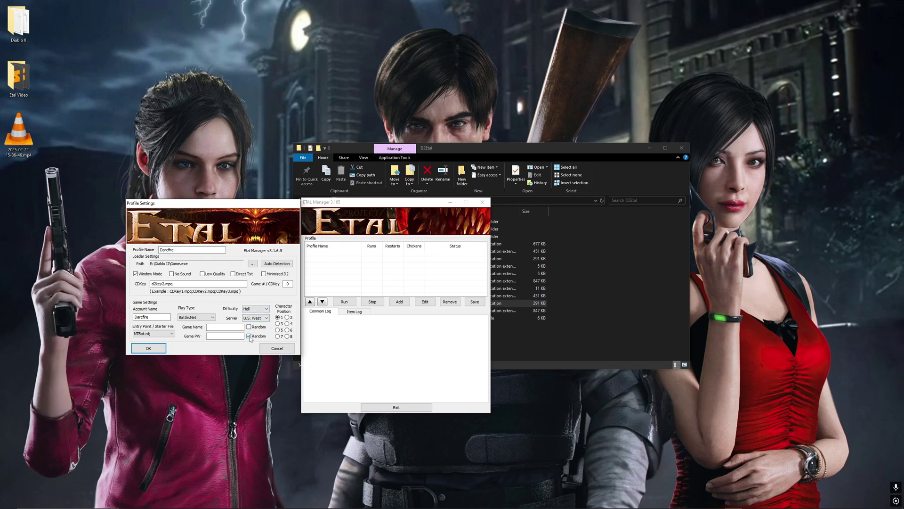
{"action": "left_click", "coordinate": [230, 328]}
{"action": "type", "text": "dar"}
{"action": "type", "text": "33453"}
{"action": "key", "text": "BackSpace"}
{"action": "left_click", "coordinate": [278, 329]}
{"action": "left_click", "coordinate": [287, 335]}
{"action": "left_click", "coordinate": [277, 317]}
Add the profile to the list, save the profiles, and run it, entering the account password.
{"action": "left_click", "coordinate": [158, 350]}
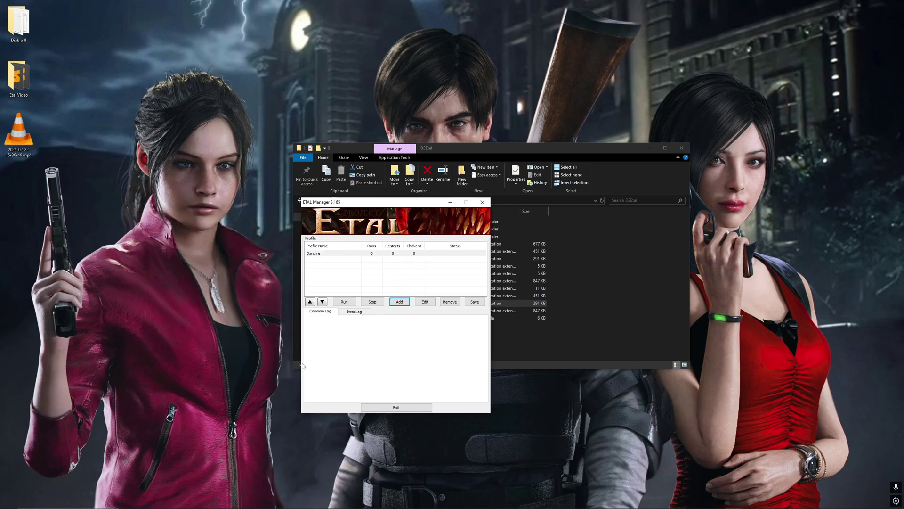
{"action": "left_click", "coordinate": [453, 254]}
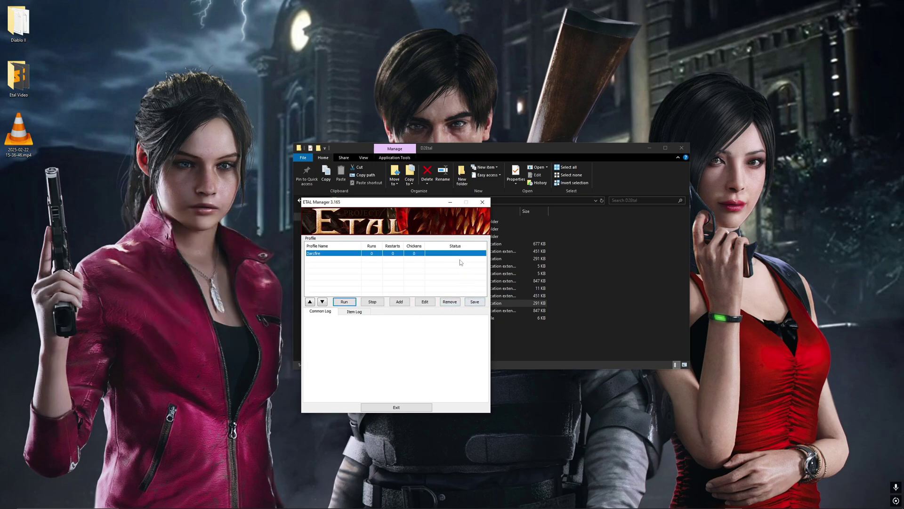
{"action": "left_click", "coordinate": [471, 302]}
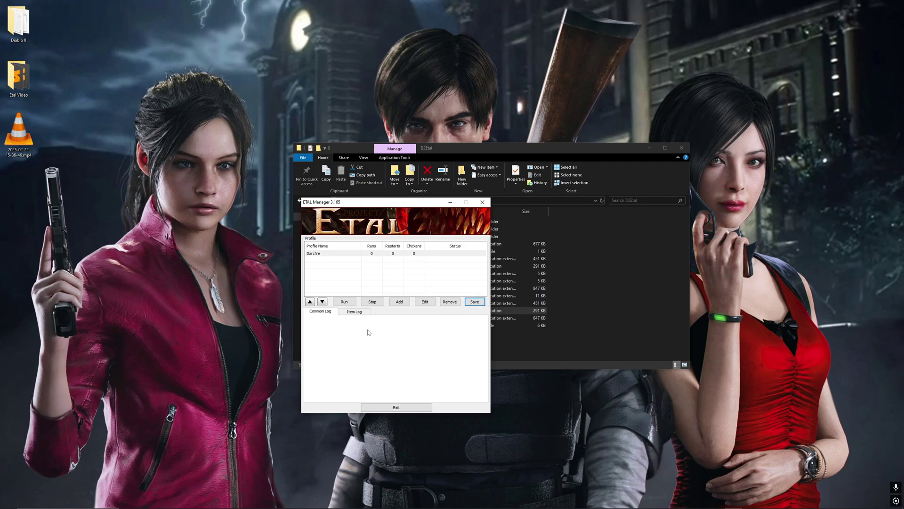
{"action": "left_click", "coordinate": [346, 302]}
{"action": "type", "text": "•"}
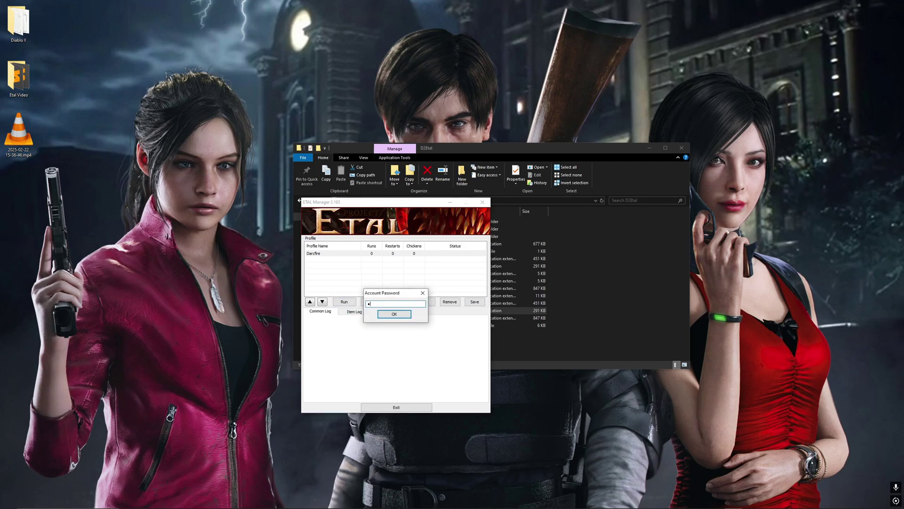
{"action": "type", "text": "•••••••"}
Submit the password and create a Diablo II game named 'asdasd'.
{"action": "left_click", "coordinate": [394, 314]}
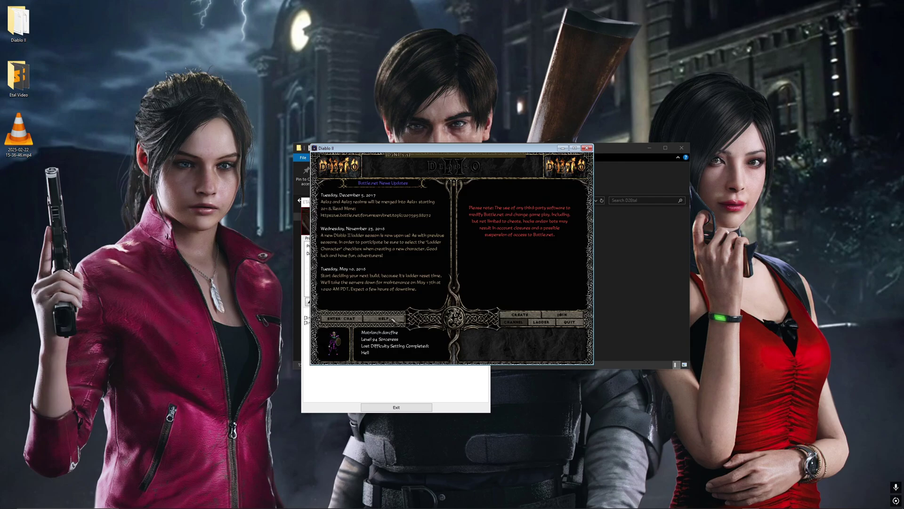
{"action": "left_click", "coordinate": [521, 315]}
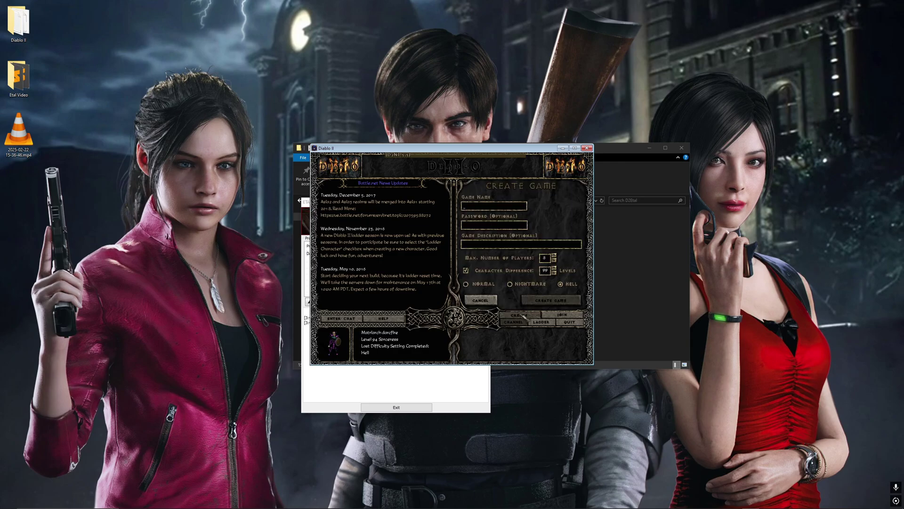
{"action": "type", "text": "asdasd"}
{"action": "key", "text": "Return"}
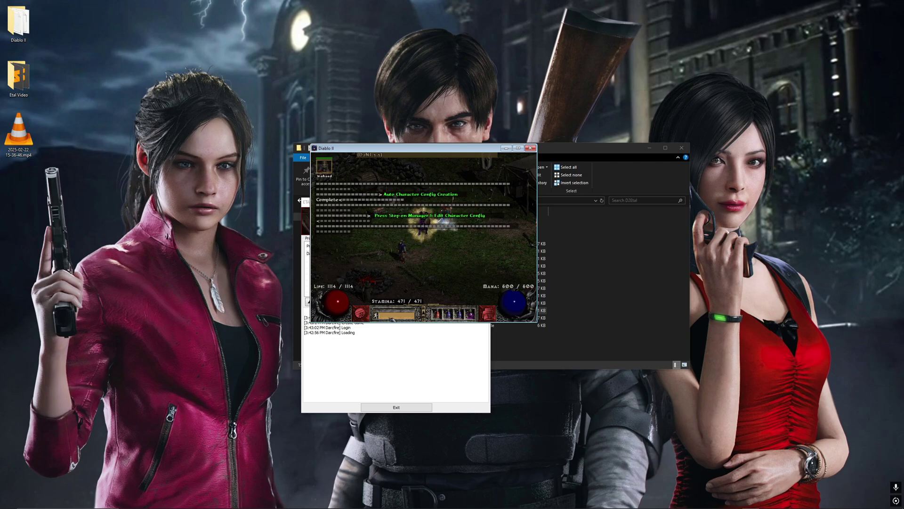
{"action": "left_click", "coordinate": [368, 363]}
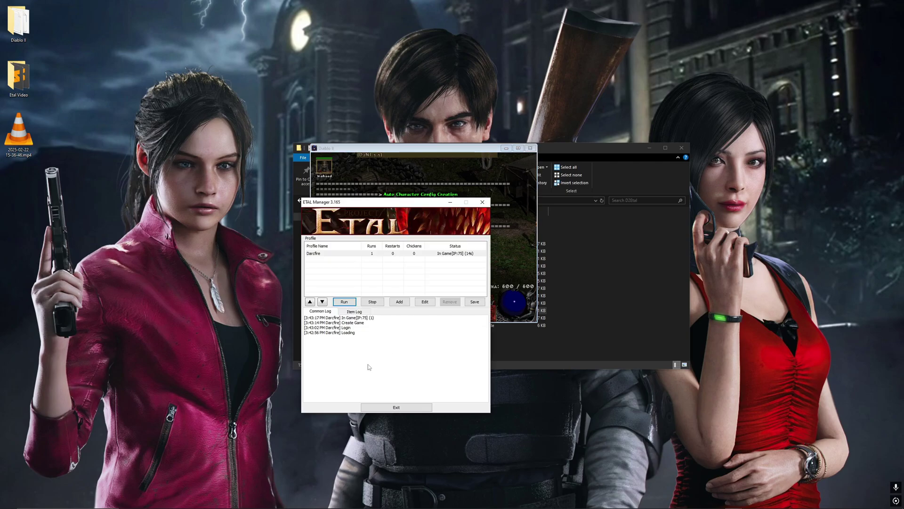
Stop the running profile and drag ETAL Manager left to uncover the file list.
{"action": "left_click", "coordinate": [338, 255]}
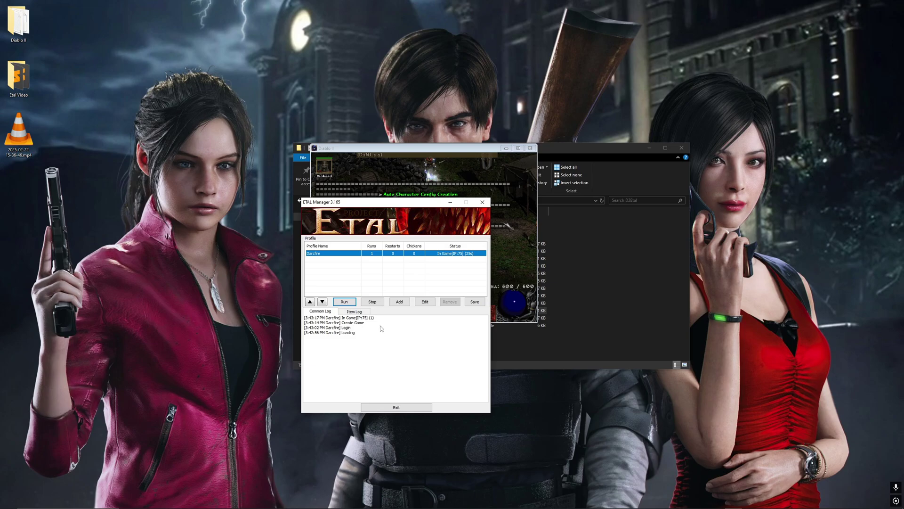
{"action": "left_click", "coordinate": [373, 304]}
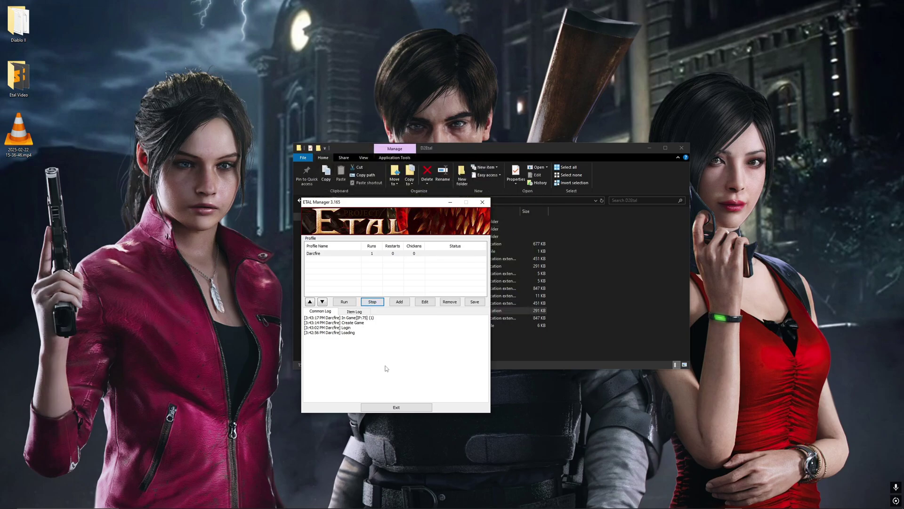
{"action": "left_click_drag", "start_coordinate": [384, 205], "coordinate": [187, 162]}
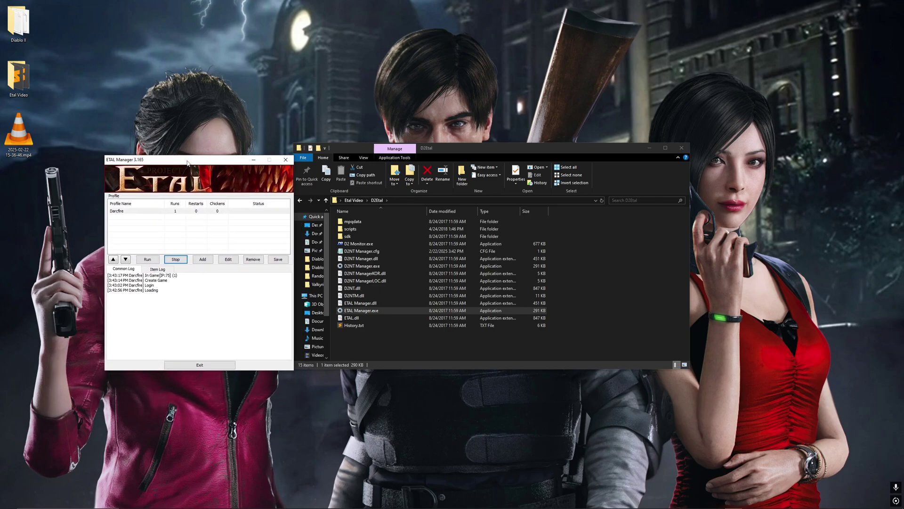
Go to scripts > NTBot > char_configs and open NTConfig_Sorceress_darcfire.ntl in Sublime Text.
{"action": "left_click", "coordinate": [380, 336]}
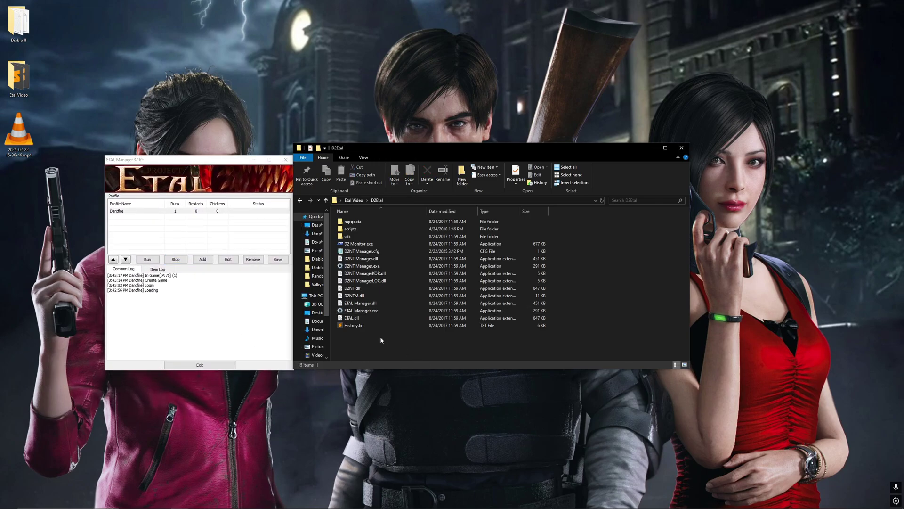
{"action": "double_click", "coordinate": [362, 230]}
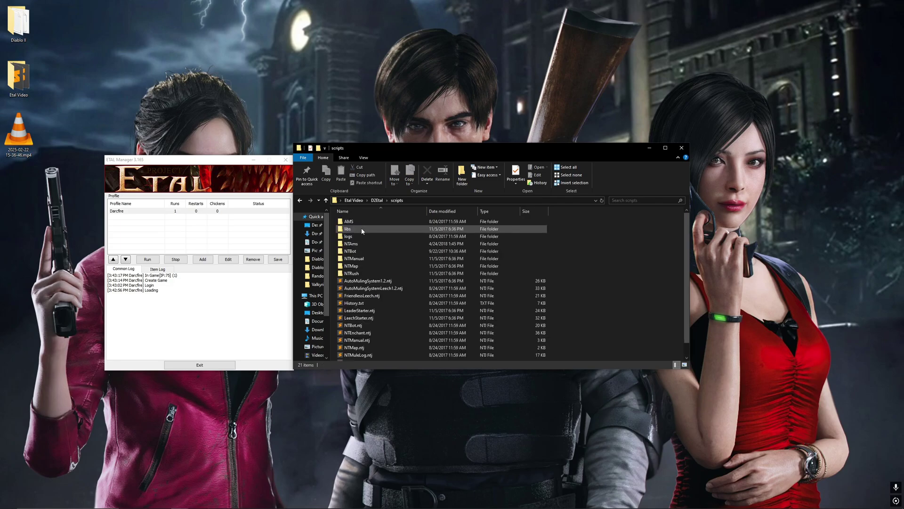
{"action": "double_click", "coordinate": [355, 253]}
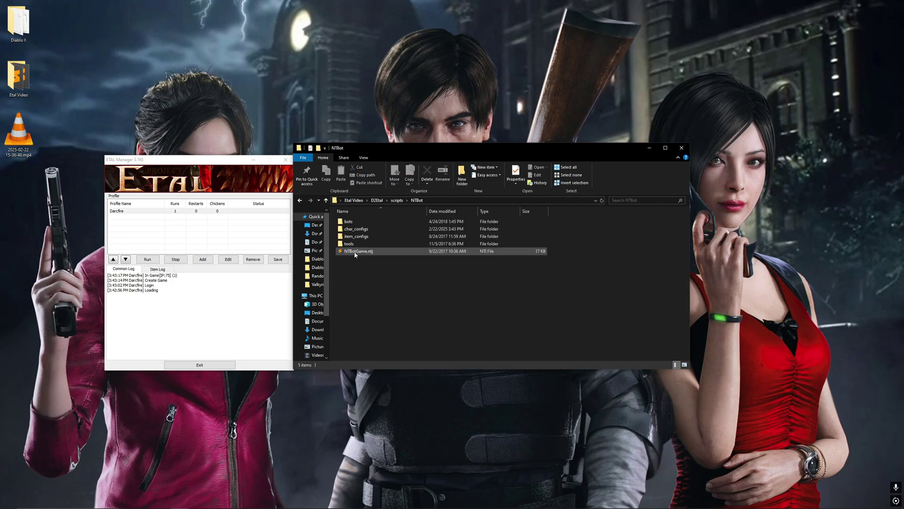
{"action": "left_click", "coordinate": [358, 230]}
{"action": "double_click", "coordinate": [358, 230]}
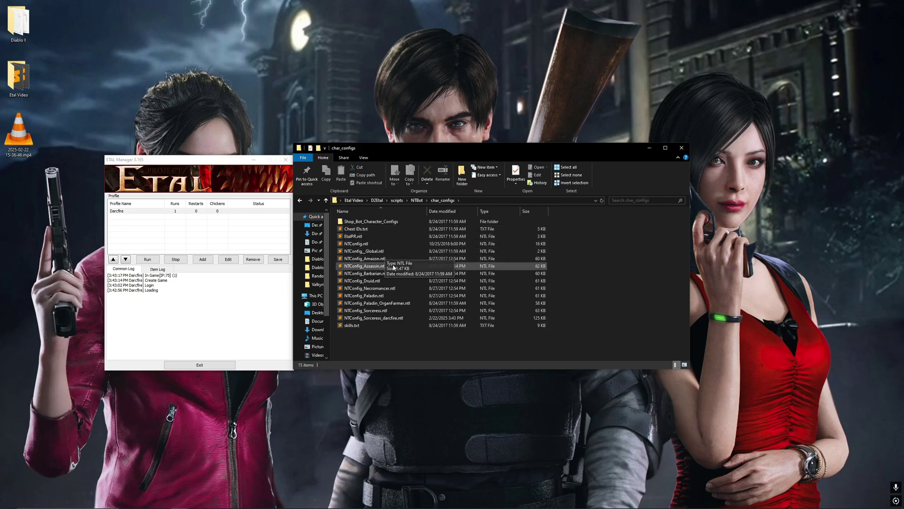
{"action": "left_click", "coordinate": [397, 320]}
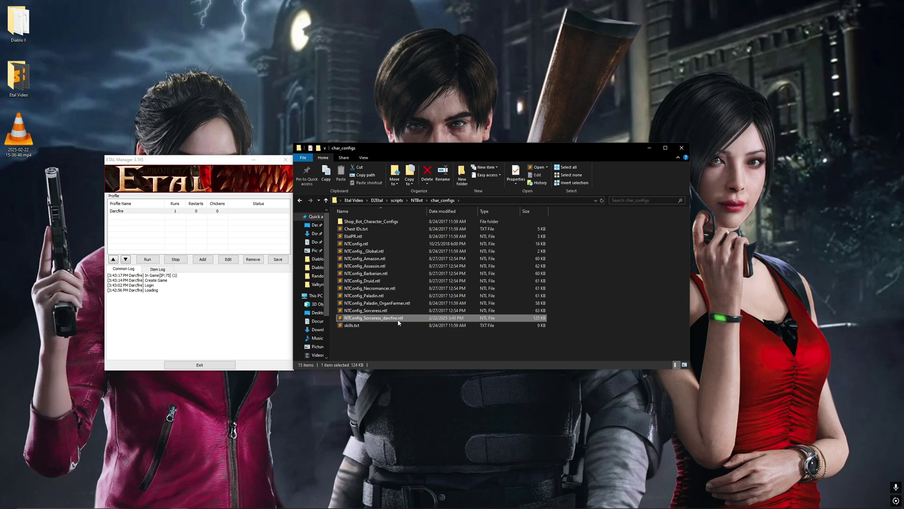
{"action": "double_click", "coordinate": [398, 322]}
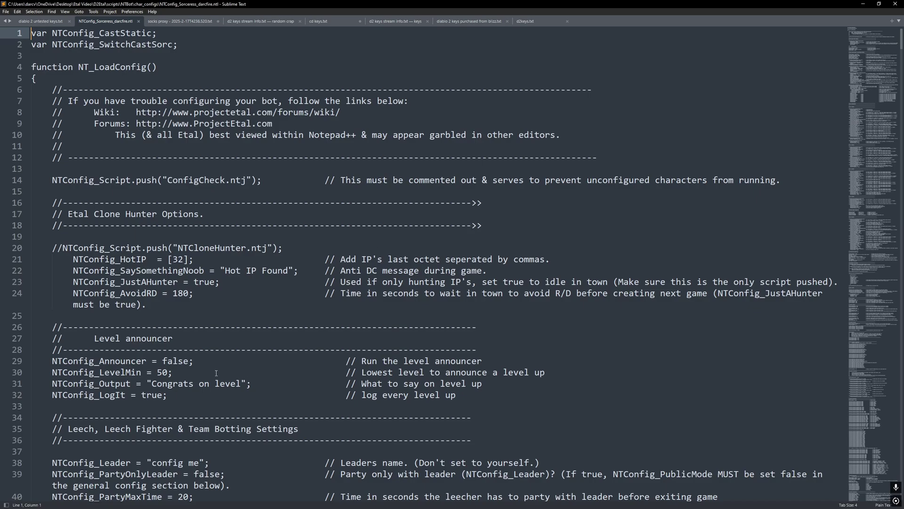
Minimize Sublime Text, dismiss the config file's context menu, and clear the file selection.
{"action": "left_click", "coordinate": [863, 3]}
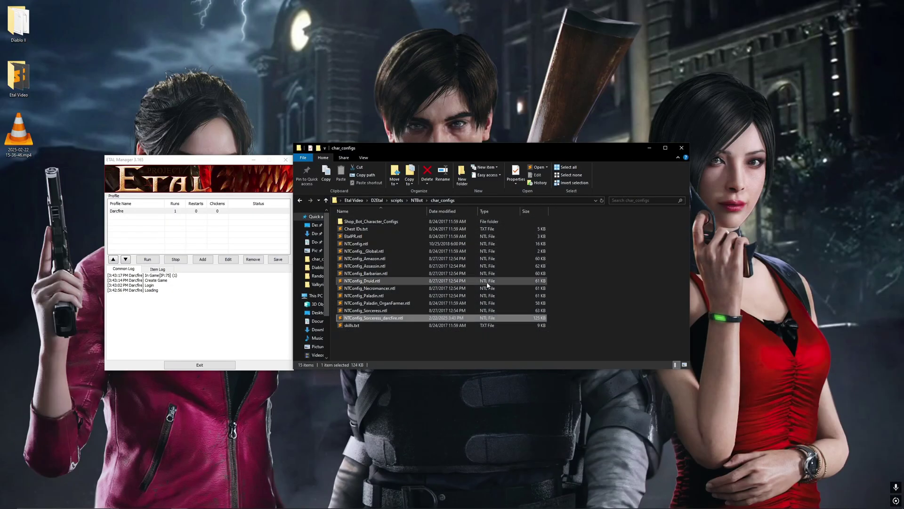
{"action": "right_click", "coordinate": [368, 321]}
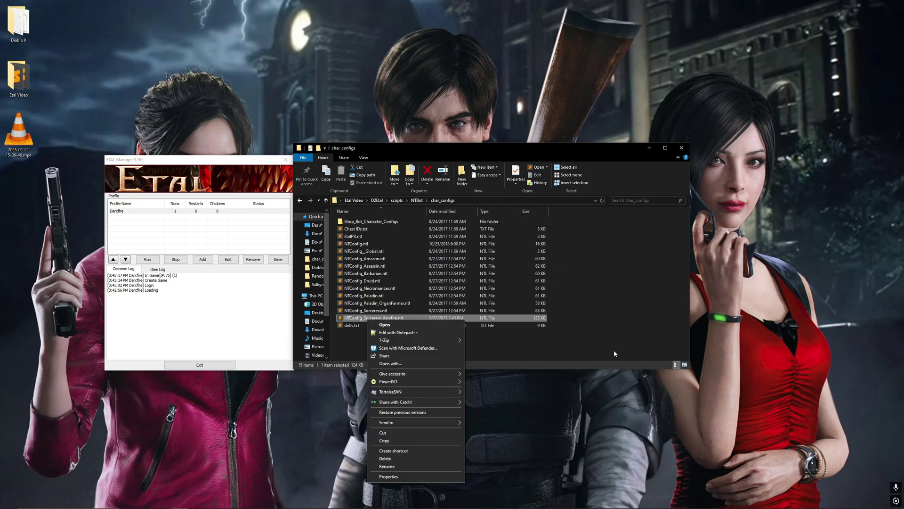
{"action": "left_click", "coordinate": [330, 340]}
{"action": "left_click", "coordinate": [349, 340]}
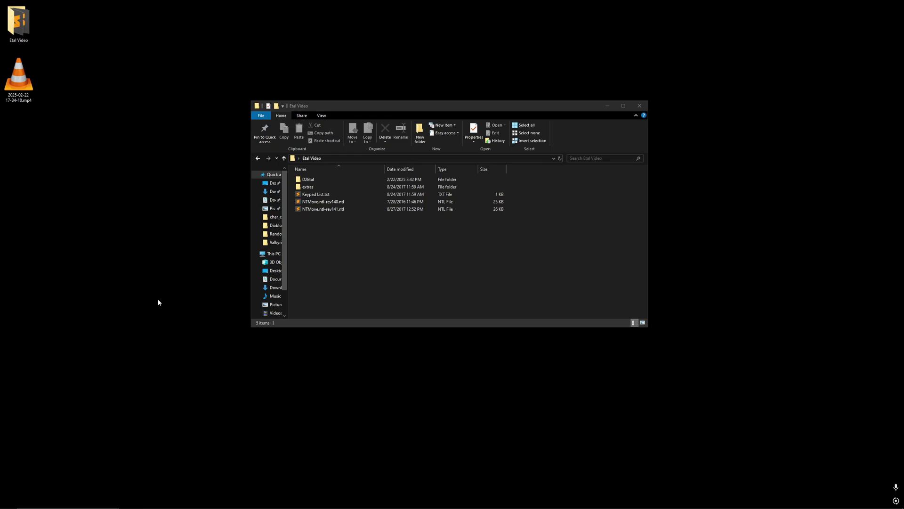
Open skills.txt and the Sorceress darcfire config from D2Etal > scripts > NTBot > char_configs in Sublime Text.
{"action": "left_click", "coordinate": [313, 240]}
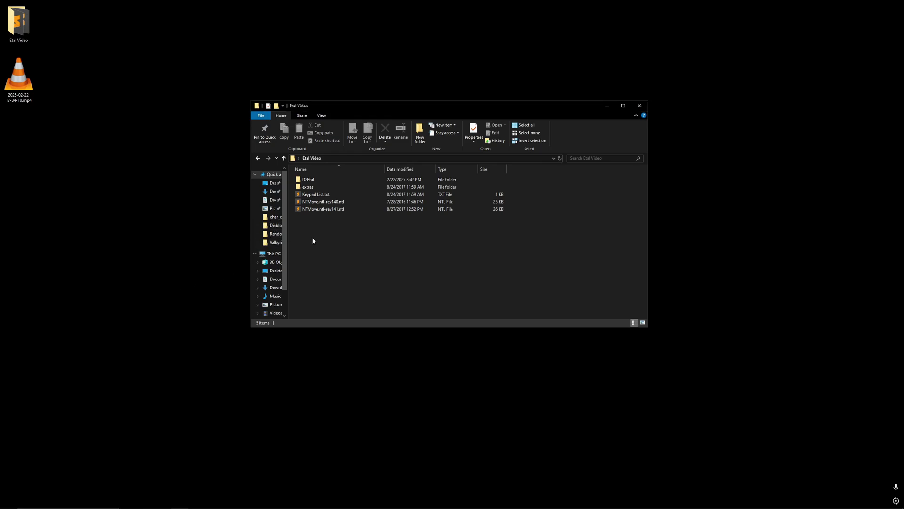
{"action": "double_click", "coordinate": [311, 179]}
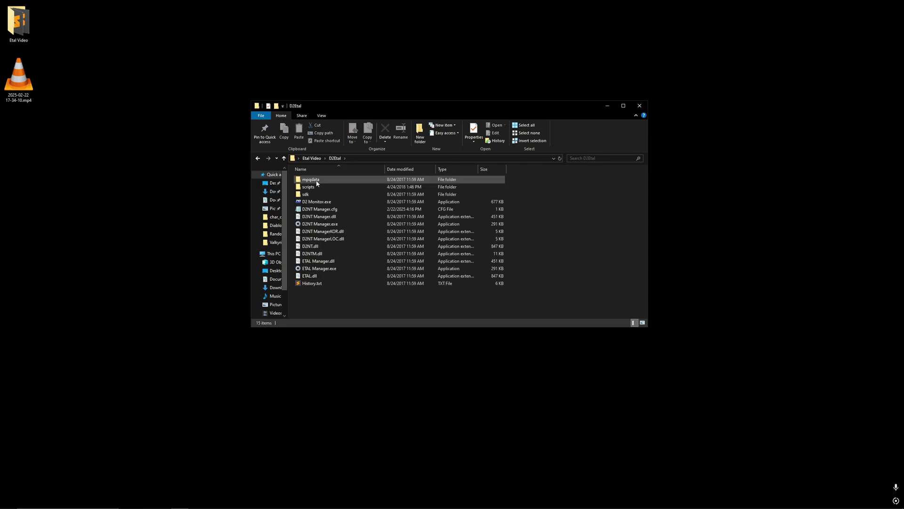
{"action": "double_click", "coordinate": [311, 187]}
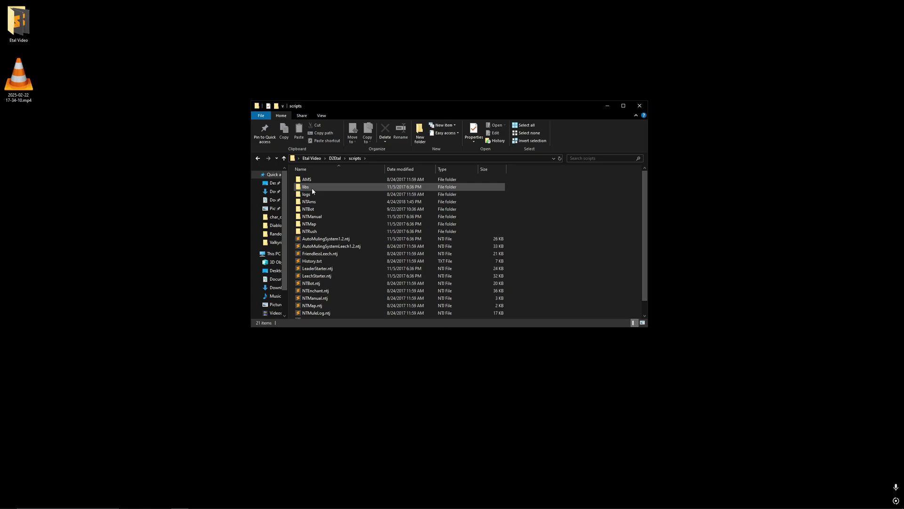
{"action": "double_click", "coordinate": [310, 209]}
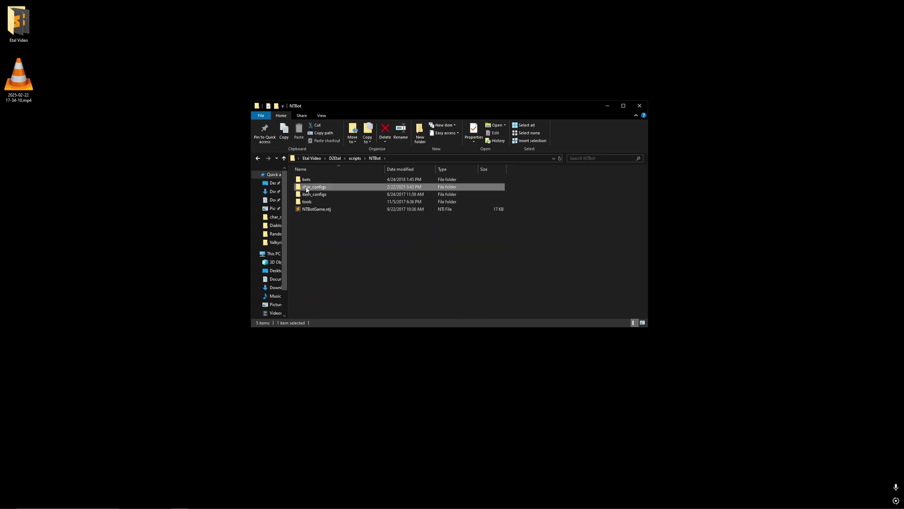
{"action": "double_click", "coordinate": [308, 188]}
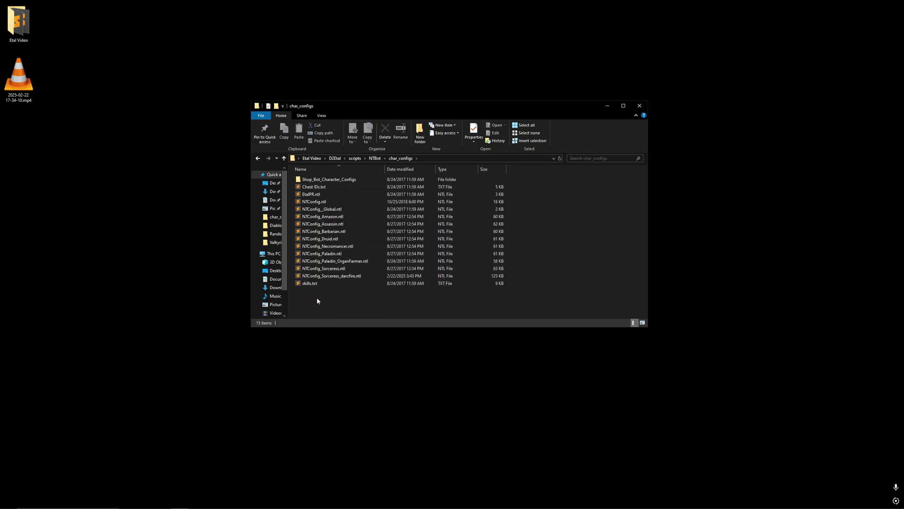
{"action": "left_click", "coordinate": [314, 285]}
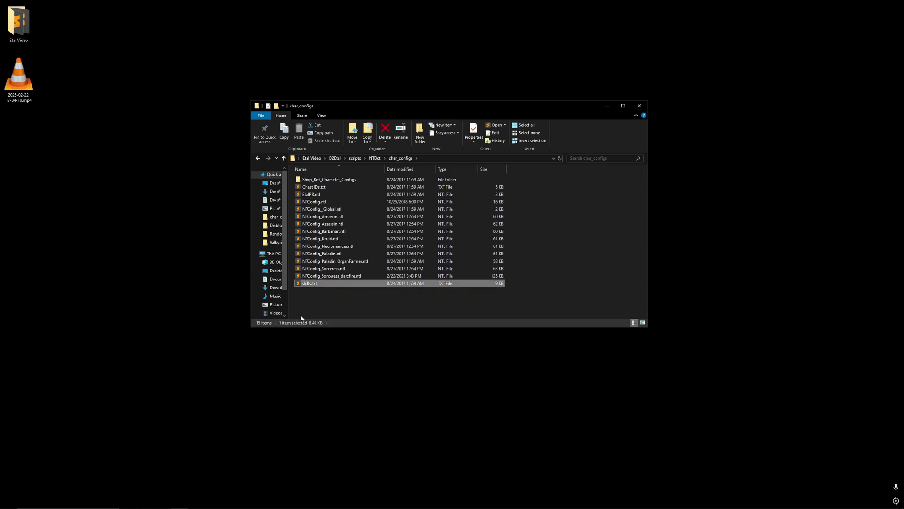
{"action": "left_click", "coordinate": [344, 277], "text": "ctrl"}
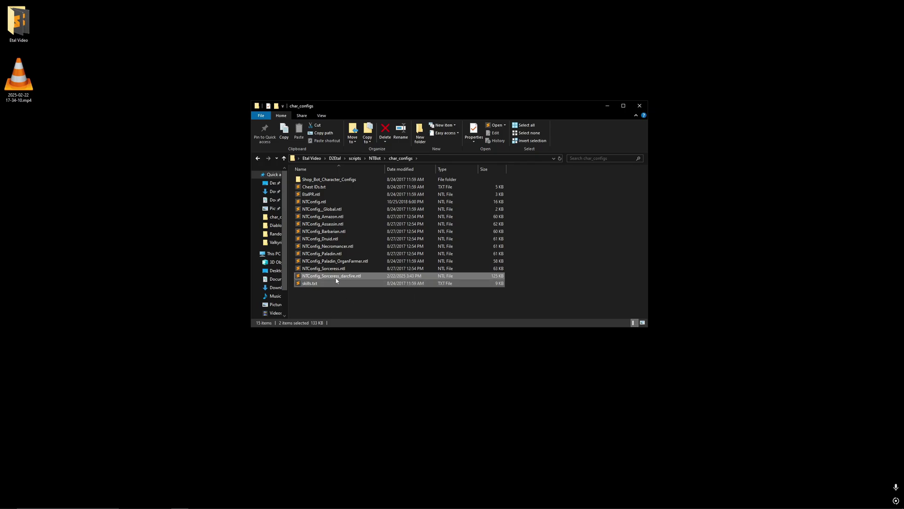
{"action": "right_click", "coordinate": [344, 279]}
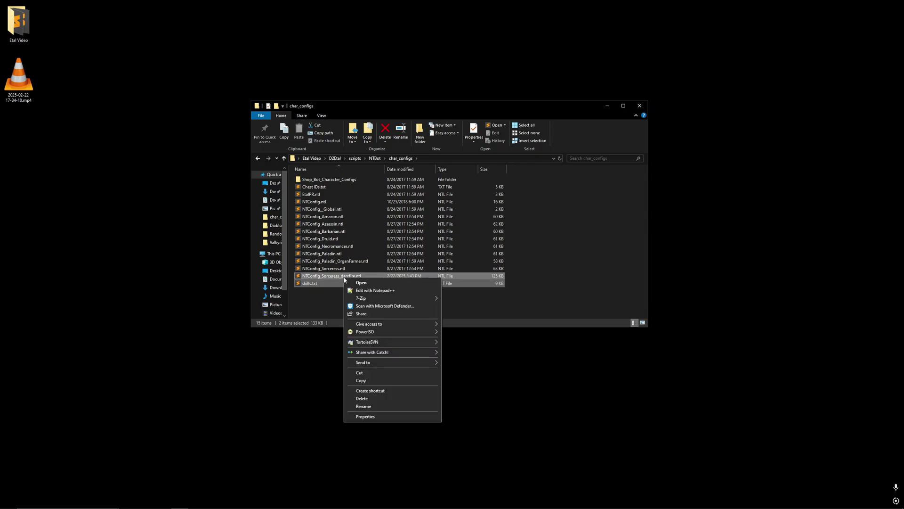
{"action": "left_click", "coordinate": [346, 283]}
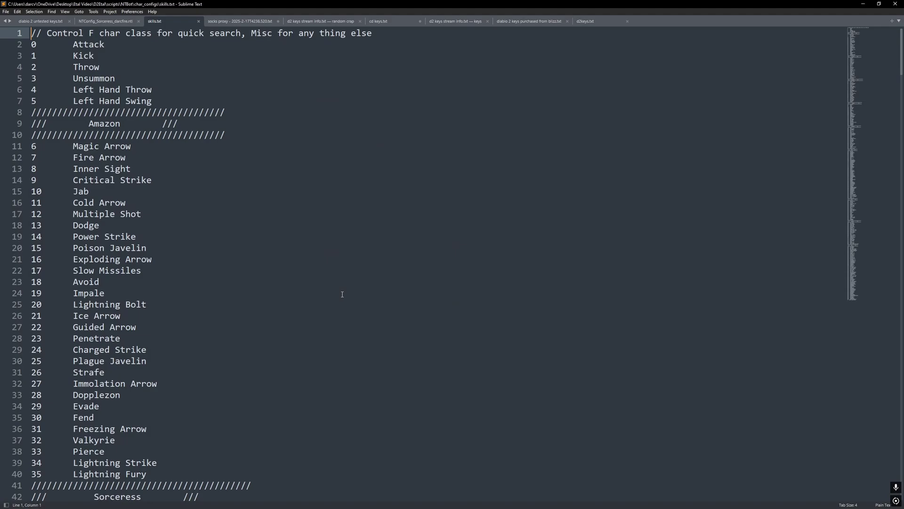
Look through the skill ID list in skills.txt, then return to the NTConfig_Sorceress_darcfire.ntl tab.
{"action": "scroll", "coordinate": [200, 147], "scroll_direction": "down", "scroll_amount": 20}
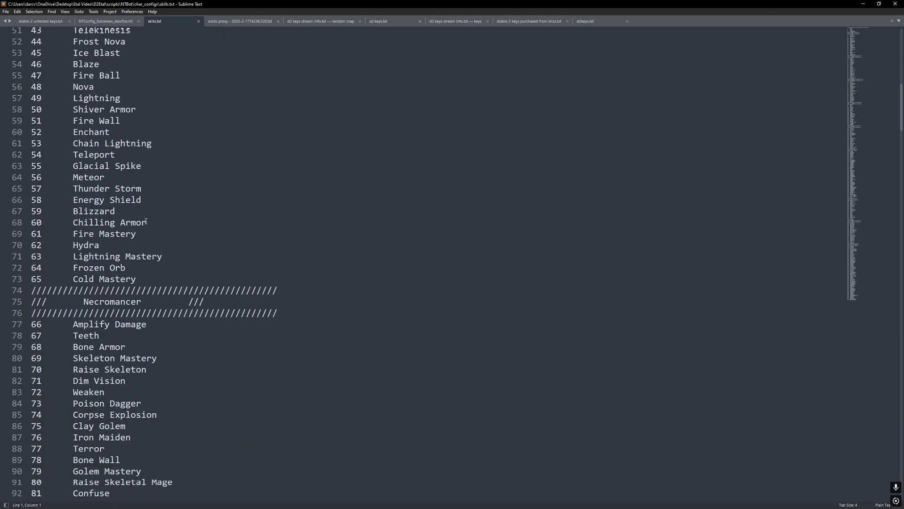
{"action": "scroll", "coordinate": [147, 227], "scroll_direction": "down", "scroll_amount": 19}
{"action": "scroll", "coordinate": [146, 227], "scroll_direction": "up", "scroll_amount": 20}
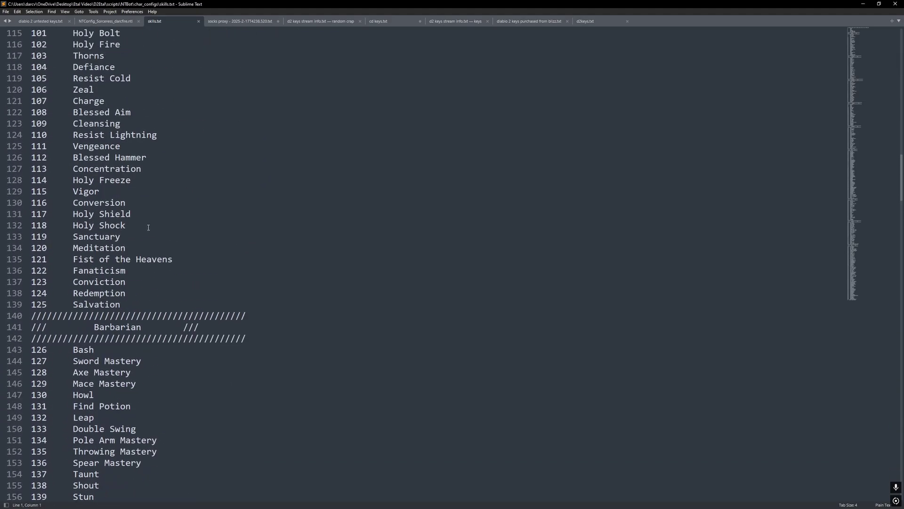
{"action": "scroll", "coordinate": [162, 194], "scroll_direction": "up", "scroll_amount": 20}
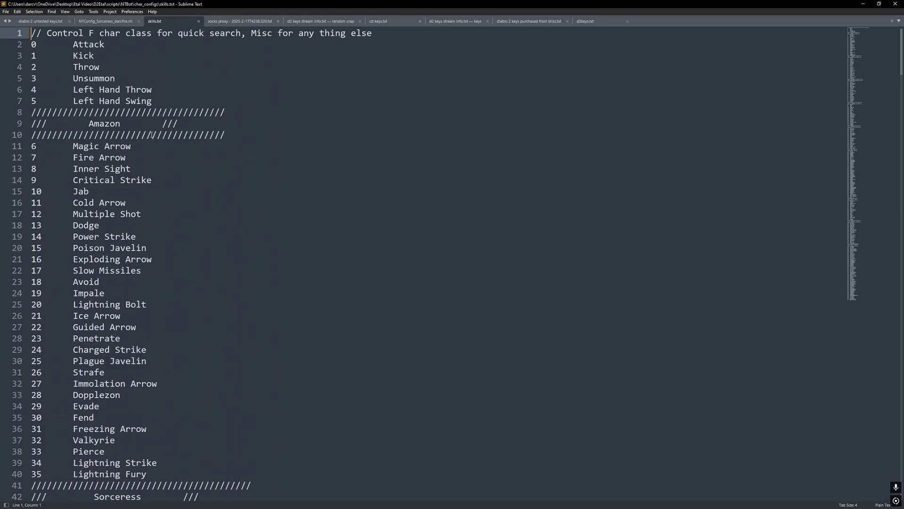
{"action": "left_click", "coordinate": [111, 22]}
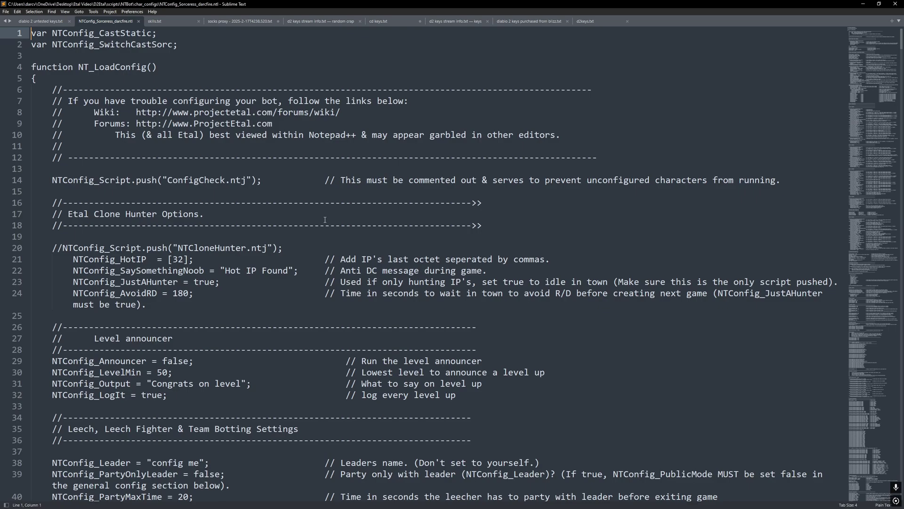
Add // before NTConfig_Script.push("ConfigCheck.ntj") on line 14 to comment it out.
{"action": "left_click", "coordinate": [45, 181]}
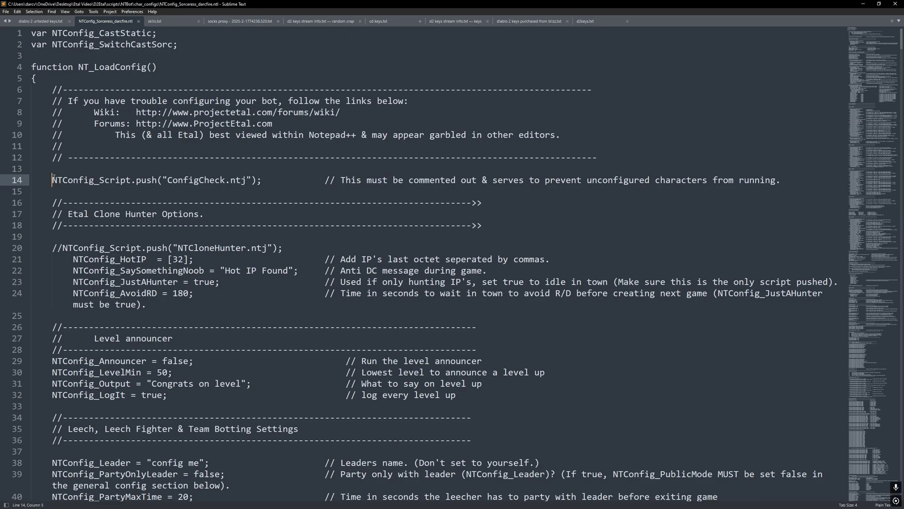
{"action": "left_click_drag", "start_coordinate": [53, 180], "coordinate": [258, 181]}
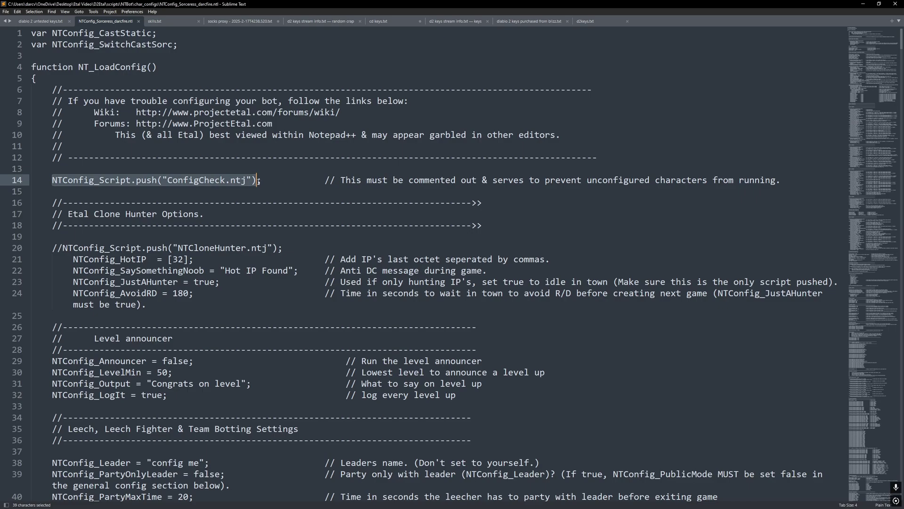
{"action": "left_click", "coordinate": [219, 182]}
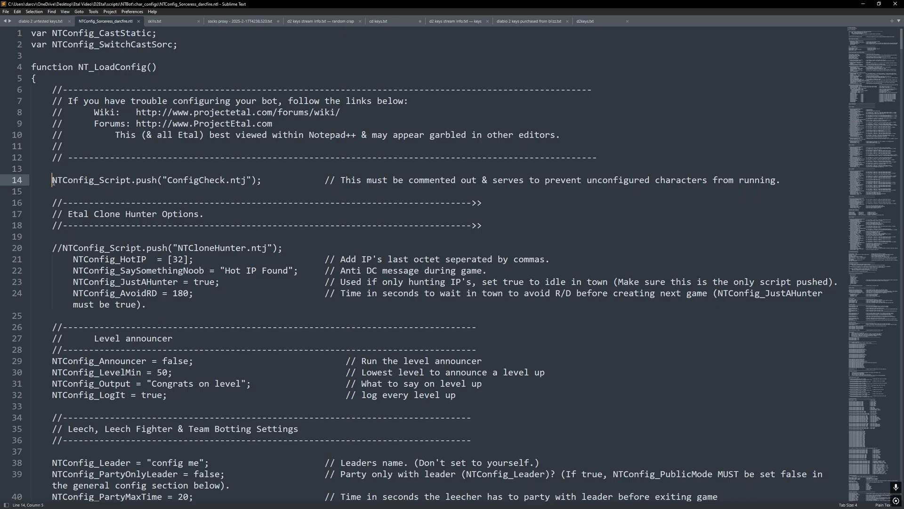
{"action": "type", "text": "//"}
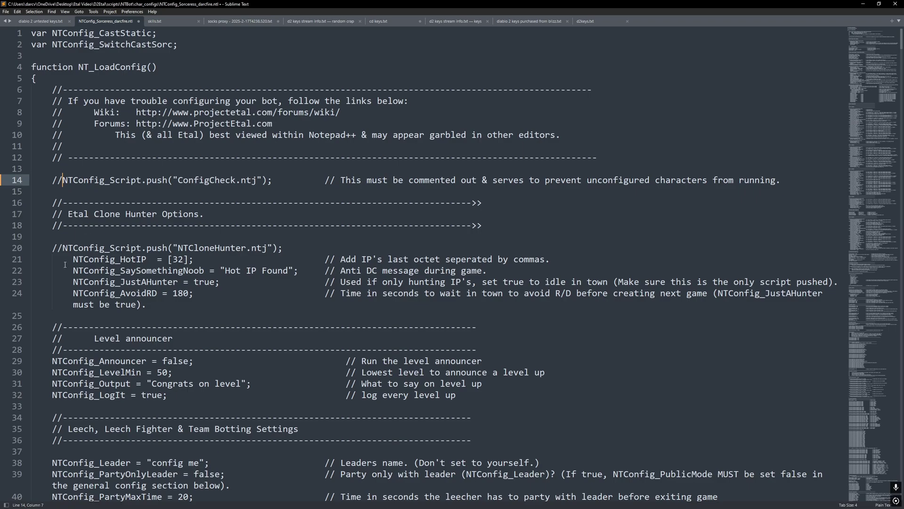
{"action": "scroll", "coordinate": [80, 270], "scroll_direction": "down", "scroll_amount": 2}
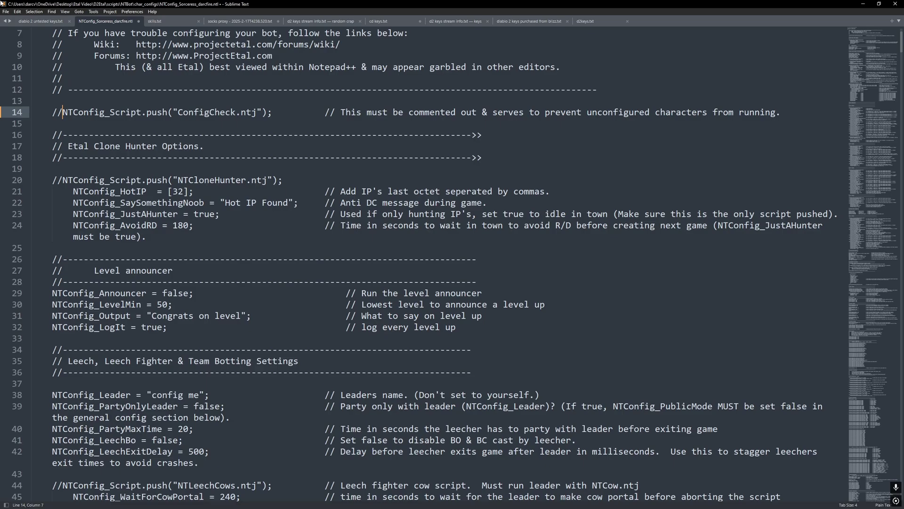
Uncomment the NTCatacombs.ntj script line at line 139.
{"action": "scroll", "coordinate": [99, 83], "scroll_direction": "down", "scroll_amount": 7}
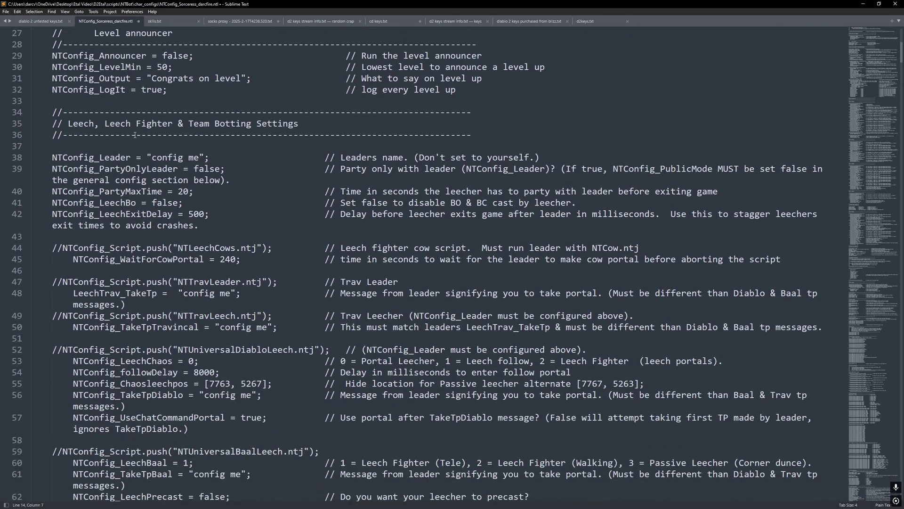
{"action": "scroll", "coordinate": [134, 136], "scroll_direction": "down", "scroll_amount": 8}
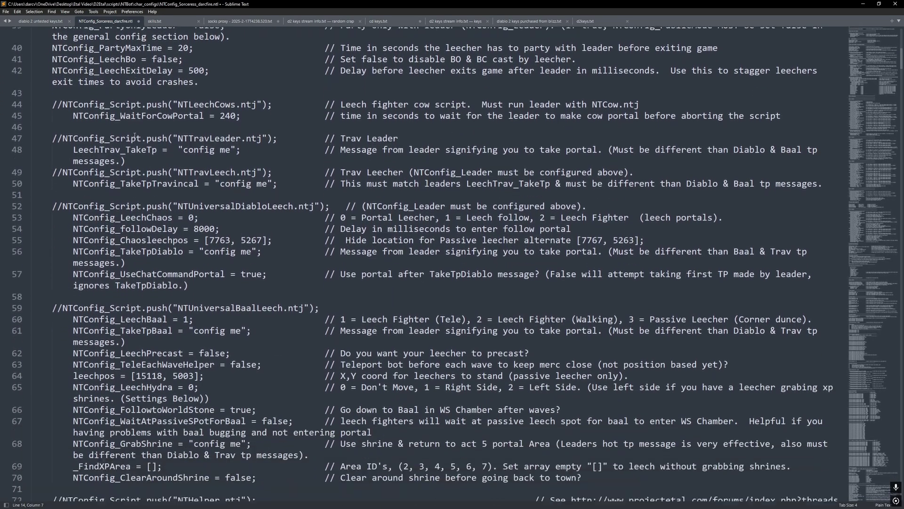
{"action": "scroll", "coordinate": [116, 170], "scroll_direction": "down", "scroll_amount": 5}
{"action": "scroll", "coordinate": [128, 188], "scroll_direction": "down", "scroll_amount": 12}
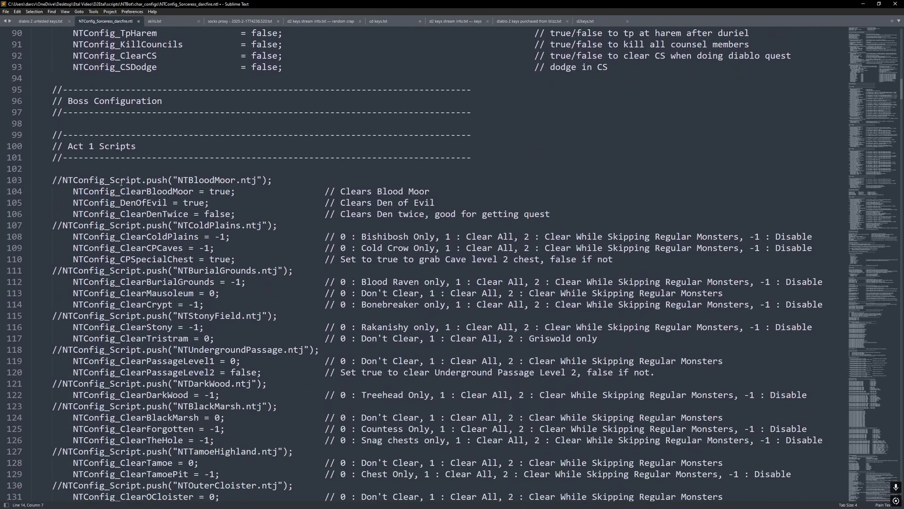
{"action": "scroll", "coordinate": [121, 182], "scroll_direction": "down", "scroll_amount": 1}
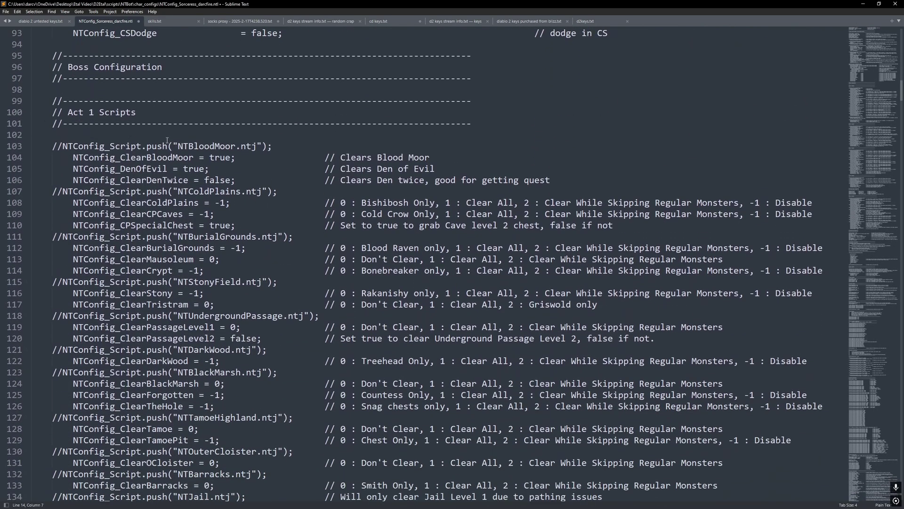
{"action": "scroll", "coordinate": [167, 141], "scroll_direction": "down", "scroll_amount": 9}
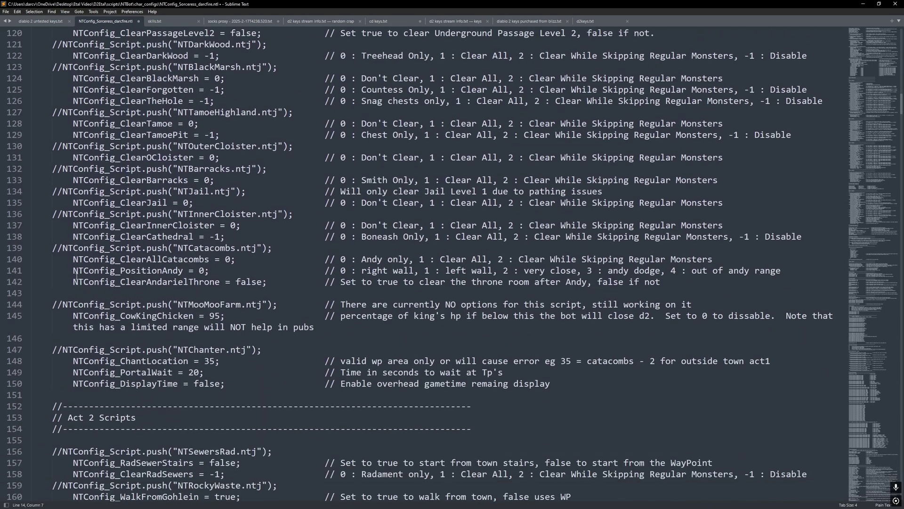
{"action": "left_click", "coordinate": [61, 249]}
{"action": "key", "text": "BackSpace"}
{"action": "key", "text": "BackSpace"}
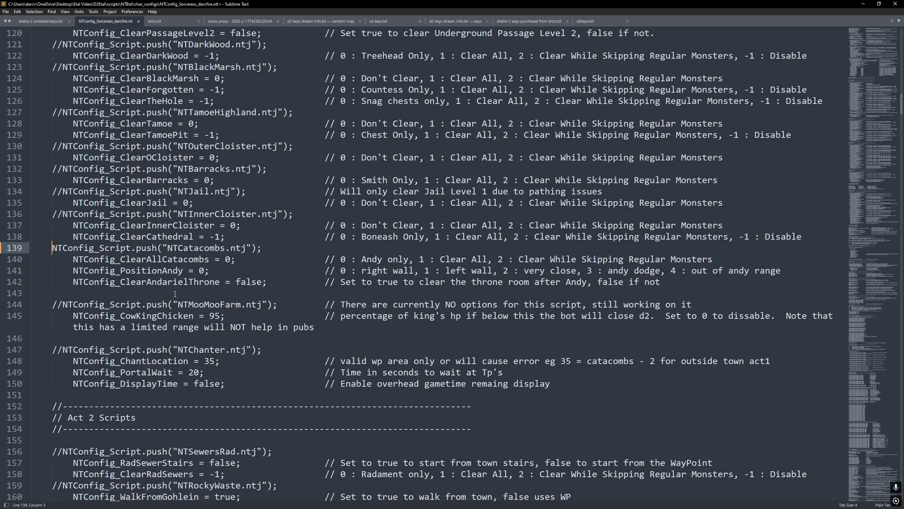
Set NTConfig_ClearAllCatacombs to 2 and NTConfig_PositionAndy to 4.
{"action": "left_click", "coordinate": [232, 261]}
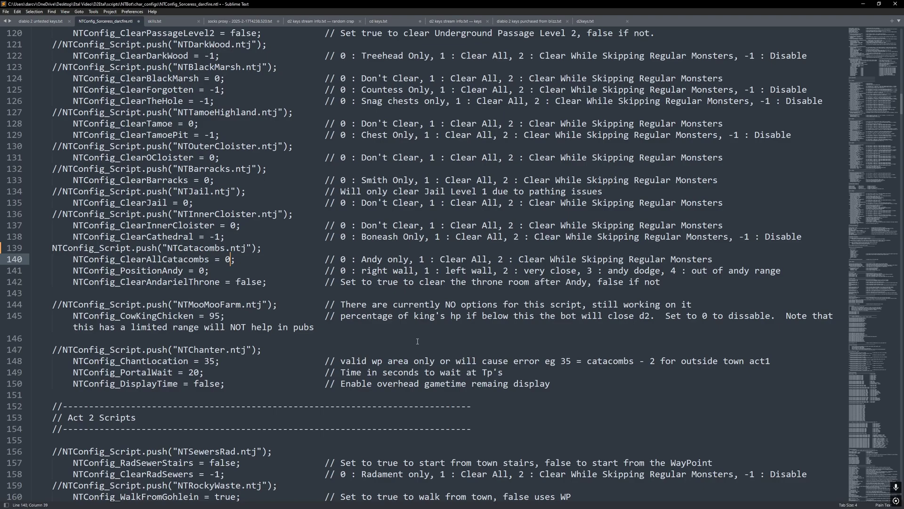
{"action": "key", "text": "BackSpace"}
{"action": "type", "text": "2"}
{"action": "left_click", "coordinate": [206, 270]}
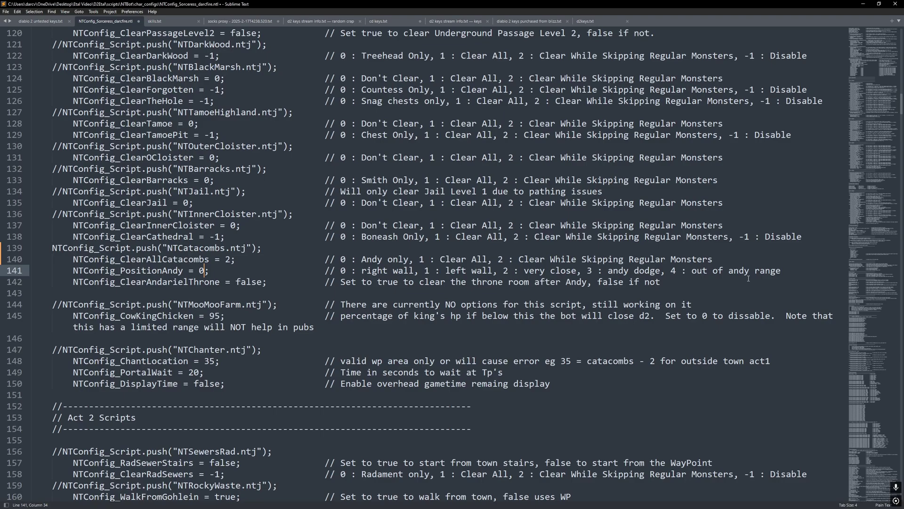
{"action": "key", "text": "BackSpace"}
{"action": "type", "text": "4"}
Uncomment the NTDuranceOfHate.ntj script line.
{"action": "scroll", "coordinate": [205, 307], "scroll_direction": "down", "scroll_amount": 15}
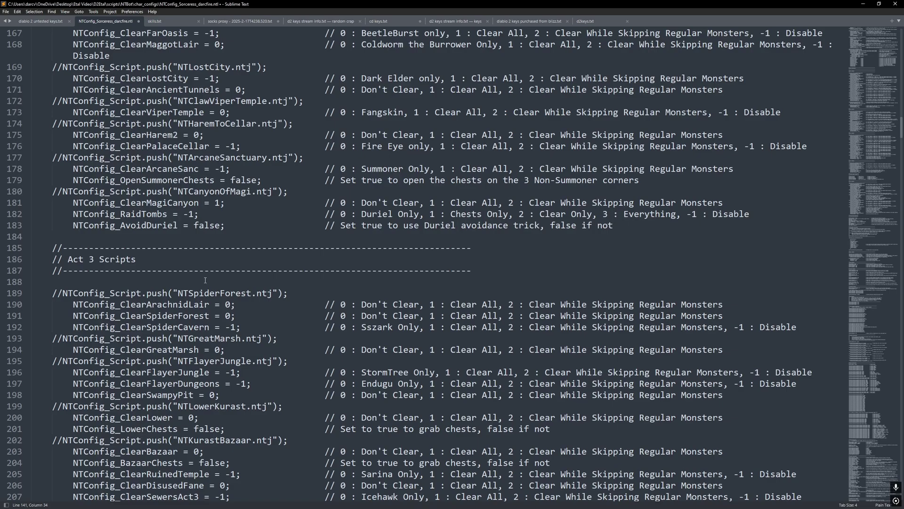
{"action": "scroll", "coordinate": [206, 280], "scroll_direction": "up", "scroll_amount": 4}
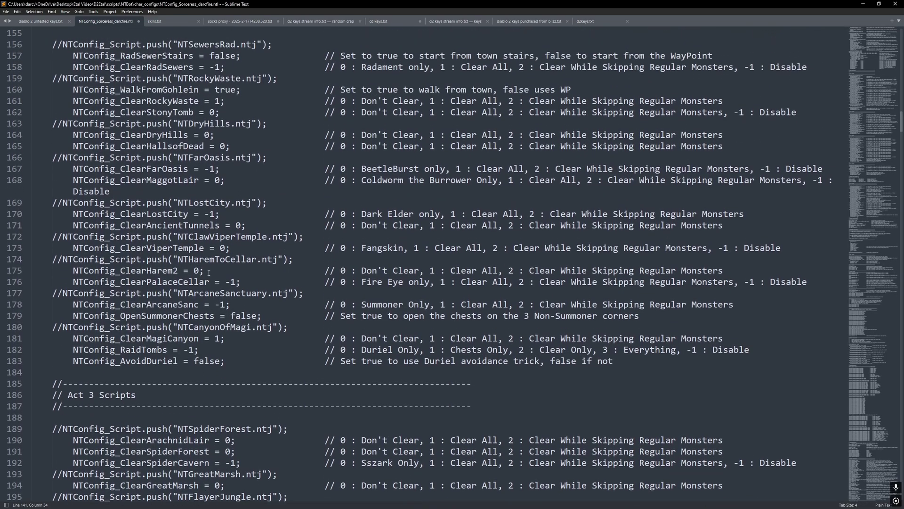
{"action": "left_click", "coordinate": [65, 203]}
{"action": "left_click", "coordinate": [205, 214]}
{"action": "left_click", "coordinate": [220, 226]}
{"action": "scroll", "coordinate": [177, 435], "scroll_direction": "up", "scroll_amount": 4}
{"action": "scroll", "coordinate": [106, 365], "scroll_direction": "down", "scroll_amount": 6}
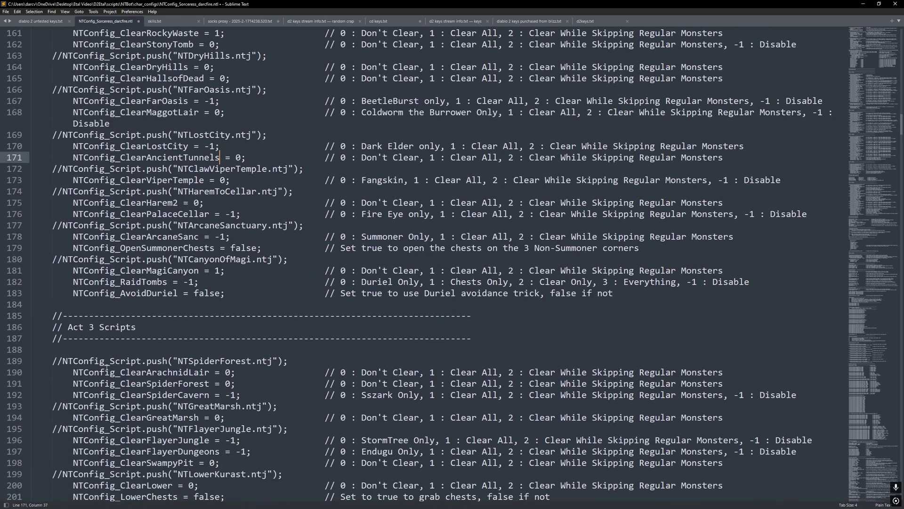
{"action": "left_click", "coordinate": [68, 260]}
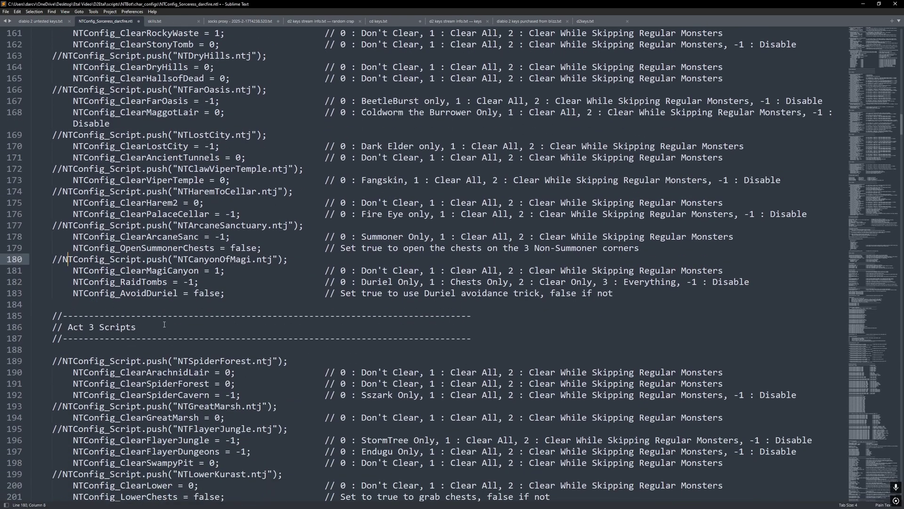
{"action": "scroll", "coordinate": [172, 326], "scroll_direction": "down", "scroll_amount": 7}
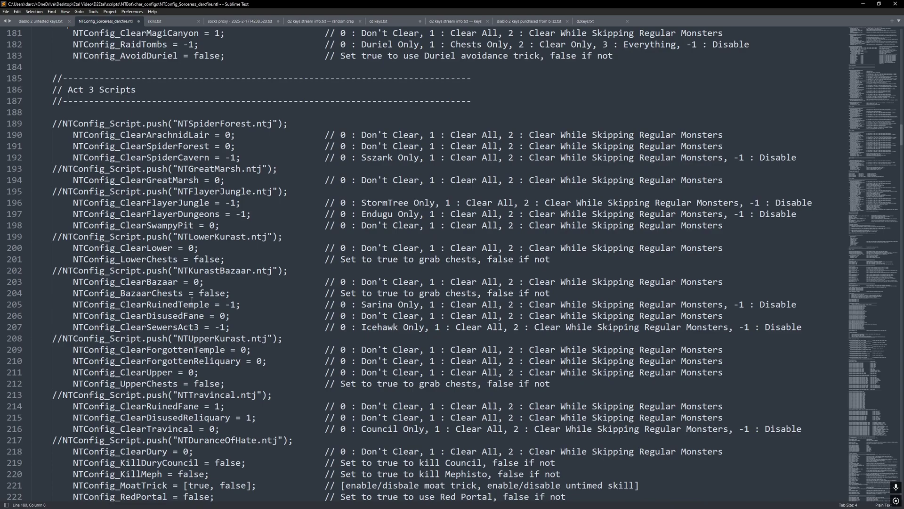
{"action": "scroll", "coordinate": [191, 283], "scroll_direction": "down", "scroll_amount": 3}
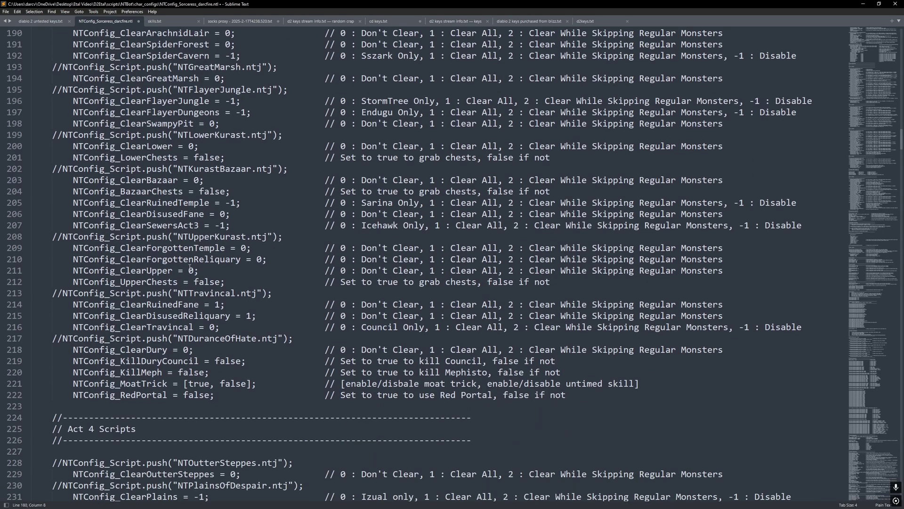
{"action": "left_click", "coordinate": [61, 338]}
{"action": "key", "text": "BackSpace"}
{"action": "key", "text": "BackSpace"}
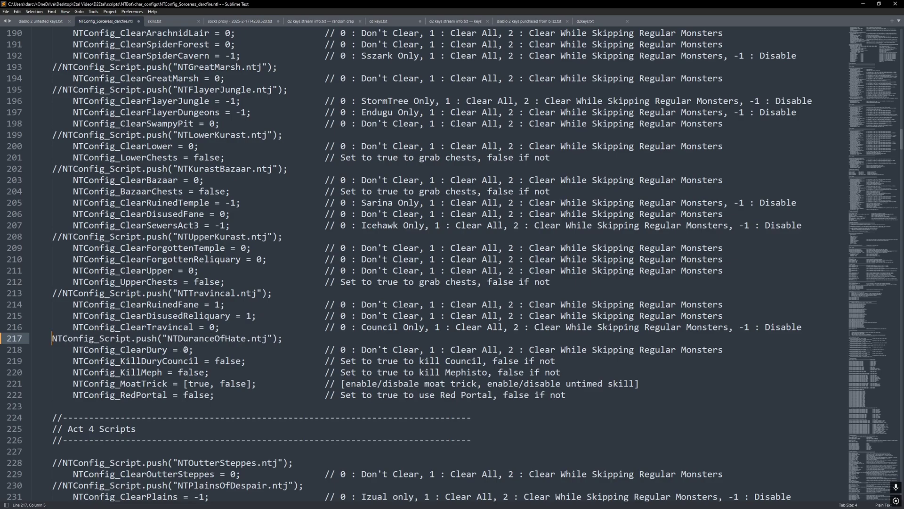
Change NTConfig_KillMeph from false to true.
{"action": "left_click", "coordinate": [187, 349]}
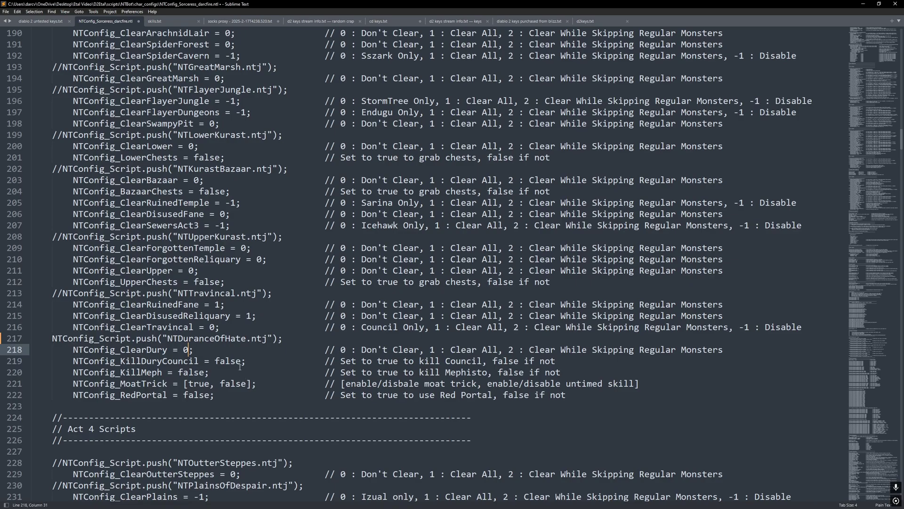
{"action": "left_click", "coordinate": [242, 361]}
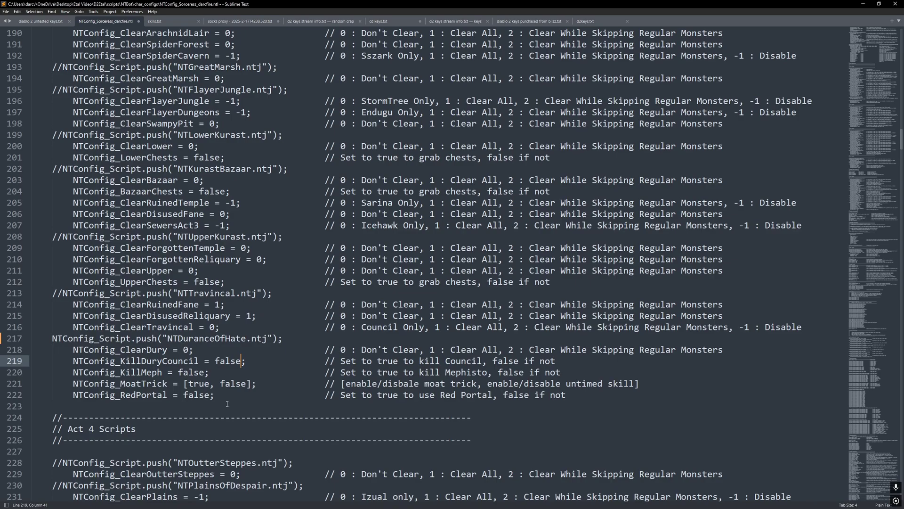
{"action": "left_click", "coordinate": [205, 372]}
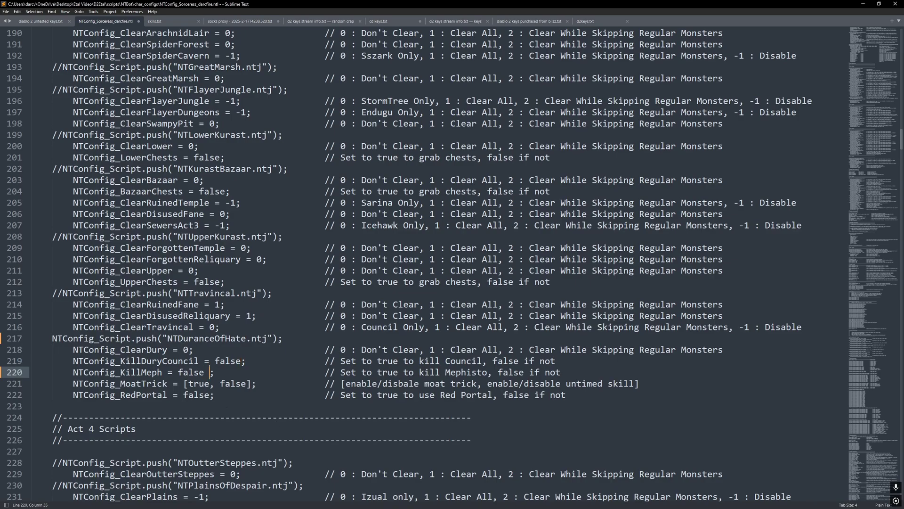
{"action": "key", "text": "BackSpace"}
{"action": "key", "text": "BackSpace"}
{"action": "key", "text": "BackSpace"}
{"action": "key", "text": "BackSpace"}
{"action": "key", "text": "BackSpace"}
{"action": "key", "text": "BackSpace"}
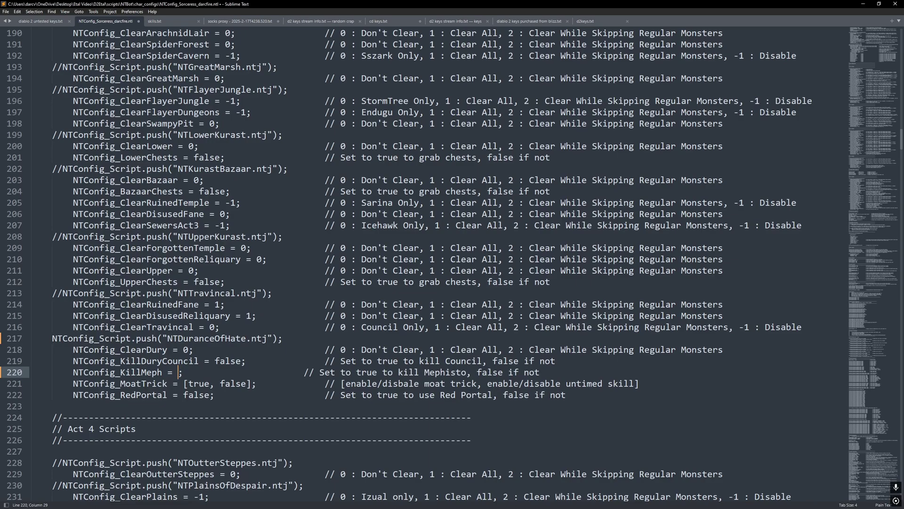
{"action": "type", "text": "true"}
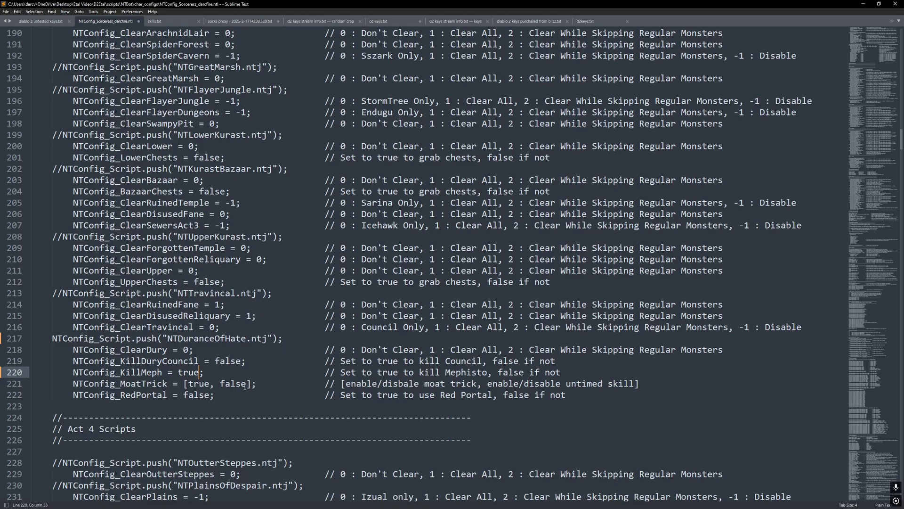
Make NTConfig_MoatTrick [true, true] and set NTConfig_RedPortal to true.
{"action": "left_click", "coordinate": [210, 383]}
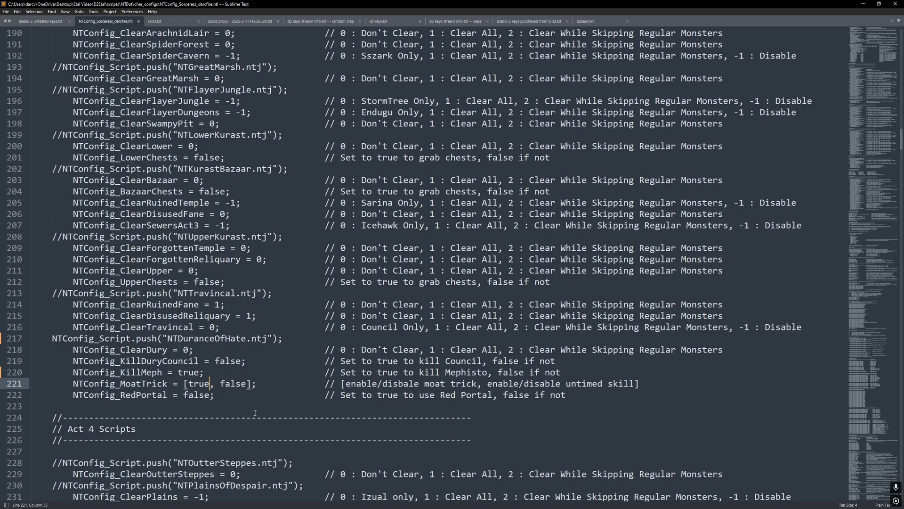
{"action": "left_click", "coordinate": [246, 388]}
{"action": "left_click", "coordinate": [209, 386]}
{"action": "left_click", "coordinate": [241, 385]}
{"action": "left_click", "coordinate": [211, 384]}
{"action": "left_click", "coordinate": [246, 383]}
{"action": "key", "text": "BackSpace"}
{"action": "key", "text": "BackSpace"}
{"action": "key", "text": "BackSpace"}
{"action": "key", "text": "BackSpace"}
{"action": "key", "text": "BackSpace"}
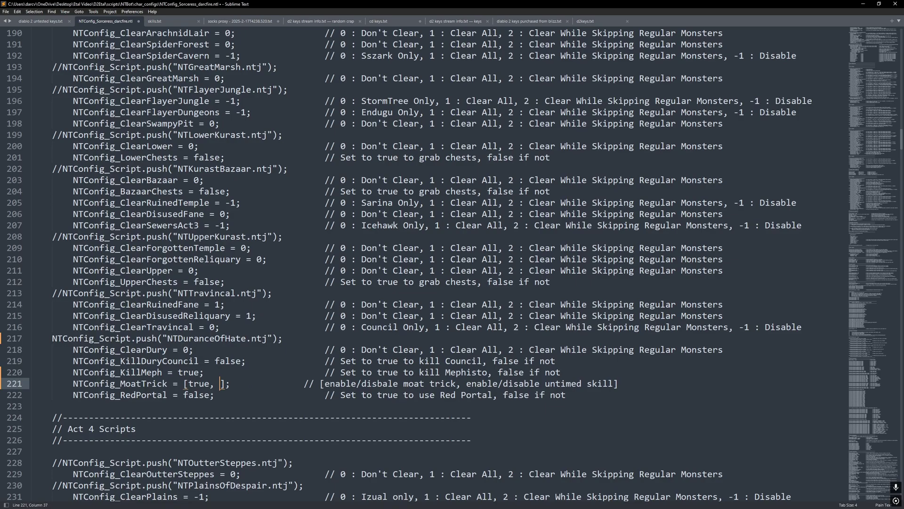
{"action": "type", "text": "true"}
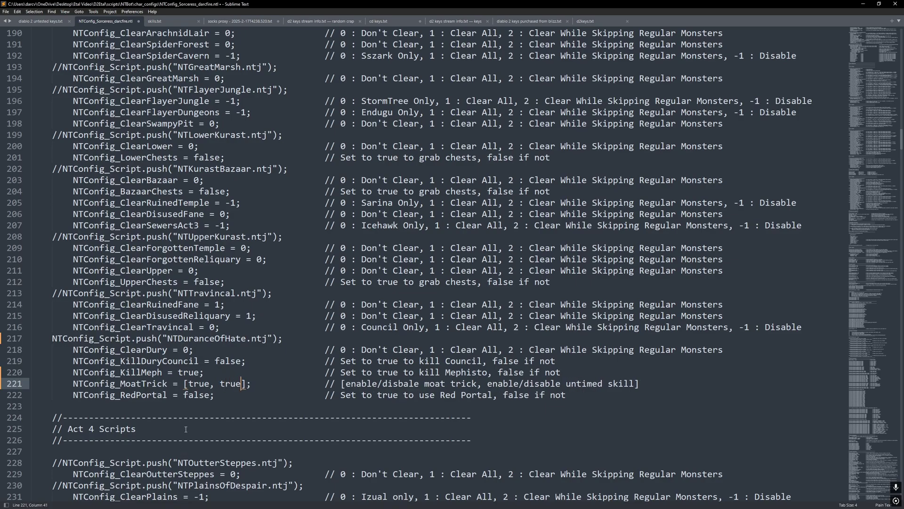
{"action": "left_click", "coordinate": [209, 396]}
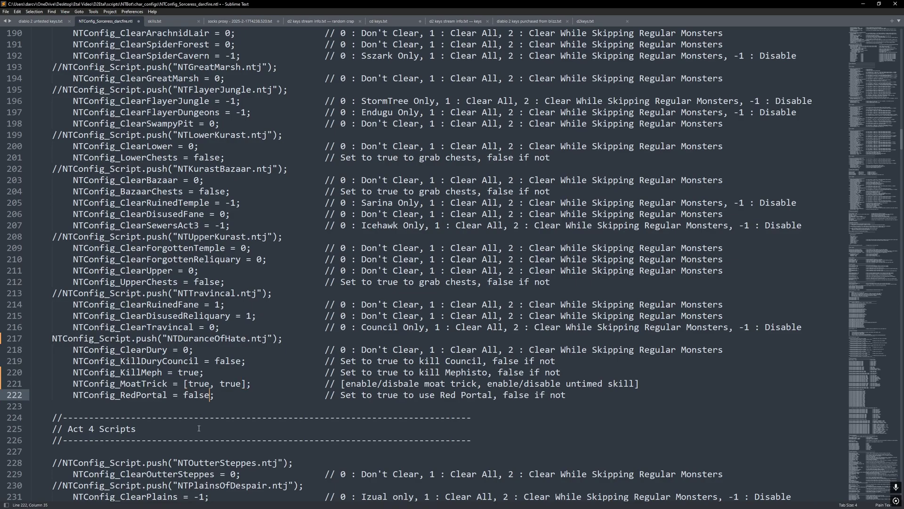
{"action": "key", "text": "BackSpace"}
{"action": "key", "text": "BackSpace"}
{"action": "key", "text": "BackSpace"}
{"action": "key", "text": "BackSpace"}
{"action": "key", "text": "BackSpace"}
{"action": "type", "text": "true"}
Uncomment the NTChaosSanctuary.ntj script line and change NTConfig_Dodge to true.
{"action": "scroll", "coordinate": [195, 292], "scroll_direction": "down", "scroll_amount": 5}
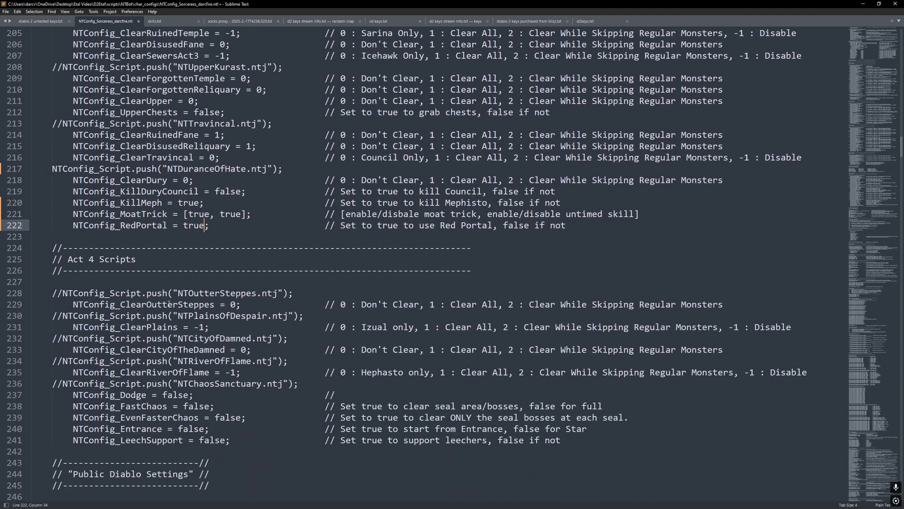
{"action": "scroll", "coordinate": [170, 304], "scroll_direction": "down", "scroll_amount": 1}
{"action": "left_click", "coordinate": [65, 351]}
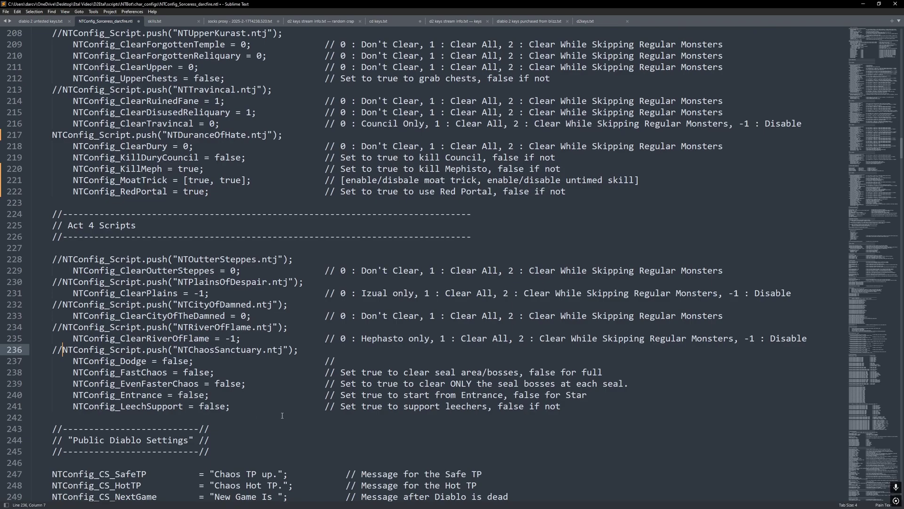
{"action": "key", "text": "BackSpace"}
{"action": "key", "text": "BackSpace"}
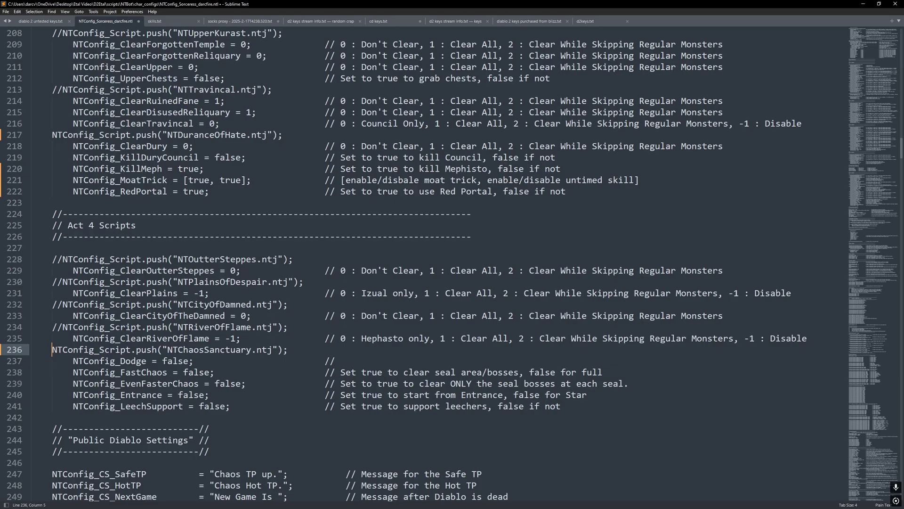
{"action": "left_click", "coordinate": [190, 362]}
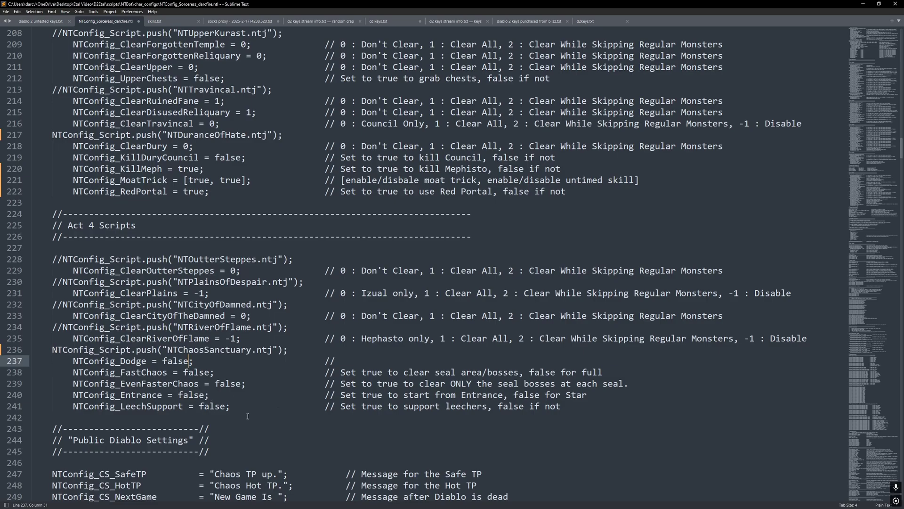
{"action": "key", "text": "BackSpace"}
{"action": "key", "text": "BackSpace"}
{"action": "key", "text": "BackSpace"}
{"action": "key", "text": "BackSpace"}
{"action": "key", "text": "BackSpace"}
{"action": "type", "text": "true"}
Review the FastChaos, EvenFasterChaos, Entrance and LeechSupport values, leaving LeechSupport false.
{"action": "left_click", "coordinate": [209, 372]}
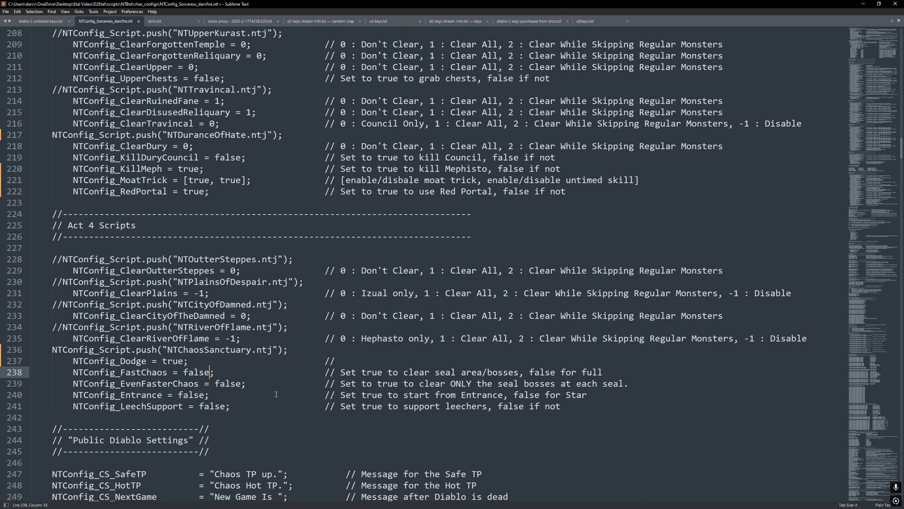
{"action": "left_click", "coordinate": [241, 382]}
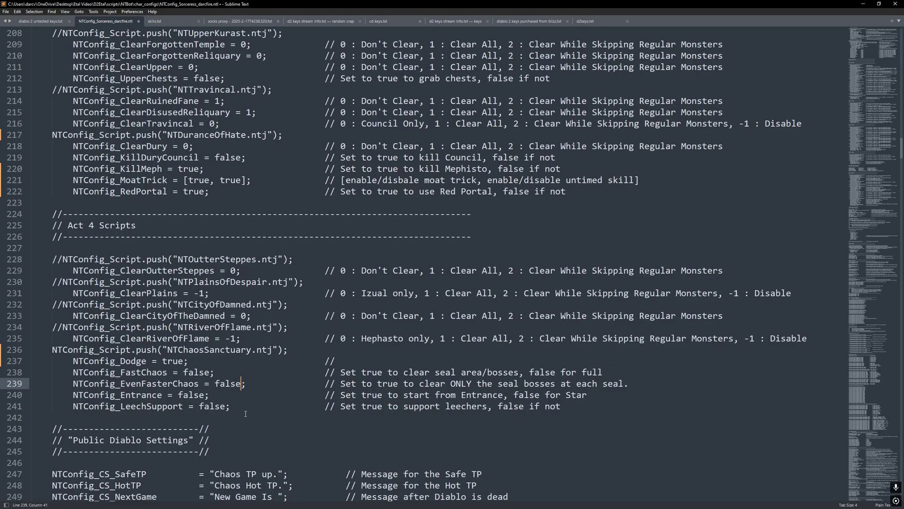
{"action": "left_click", "coordinate": [204, 394]}
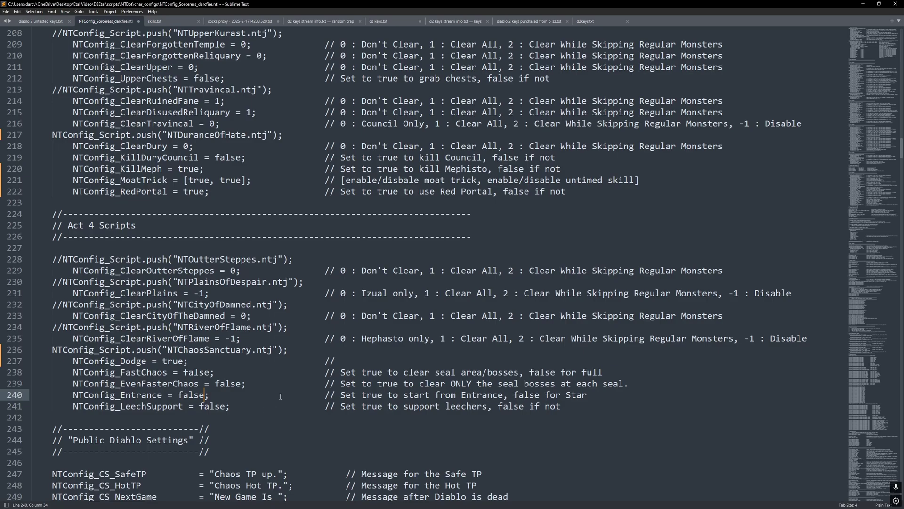
{"action": "scroll", "coordinate": [281, 397], "scroll_direction": "down", "scroll_amount": 2}
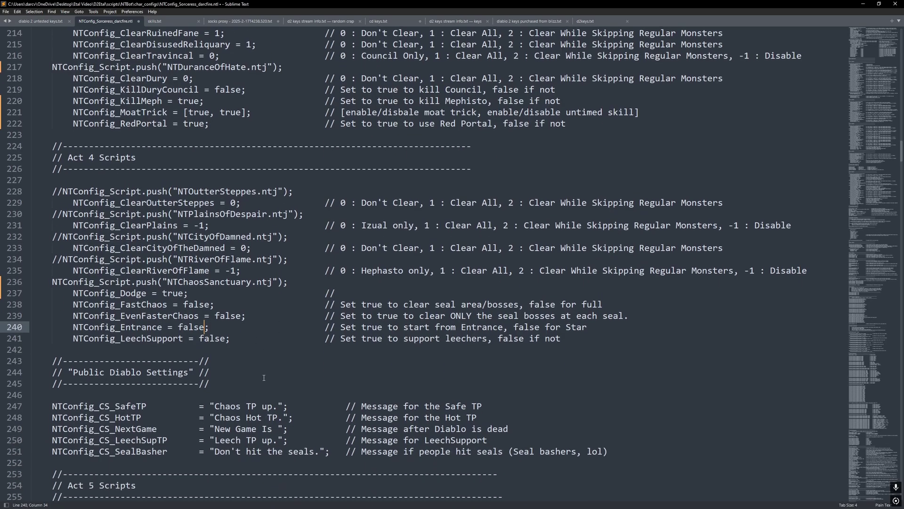
{"action": "left_click", "coordinate": [224, 338]}
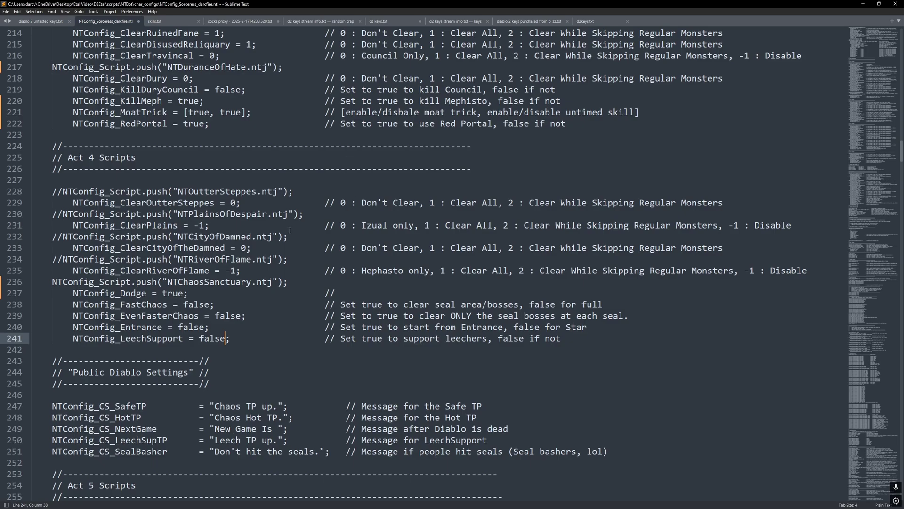
{"action": "scroll", "coordinate": [290, 230], "scroll_direction": "down", "scroll_amount": 11}
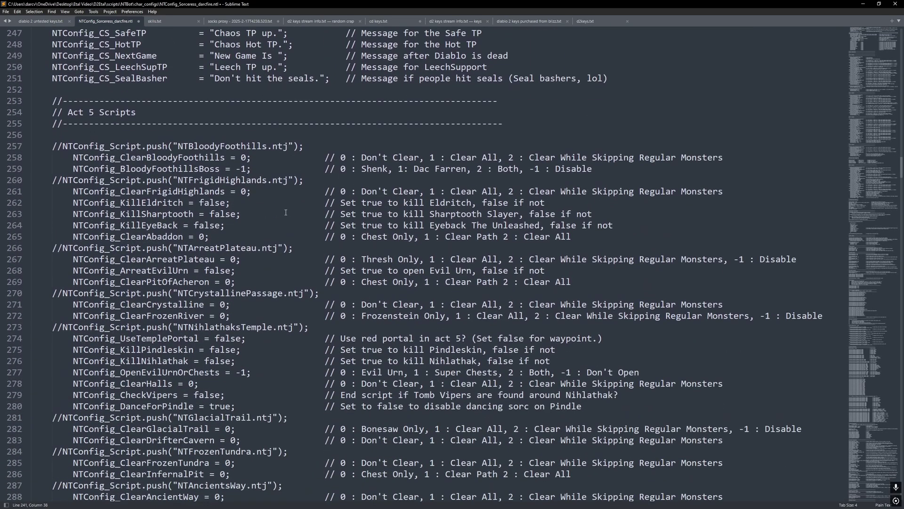
{"action": "scroll", "coordinate": [285, 213], "scroll_direction": "down", "scroll_amount": 2}
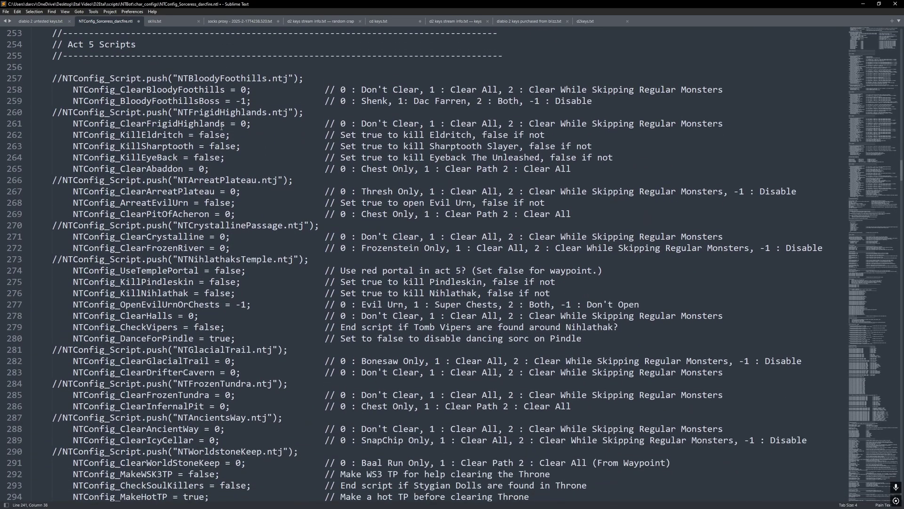
{"action": "scroll", "coordinate": [217, 122], "scroll_direction": "down", "scroll_amount": 4}
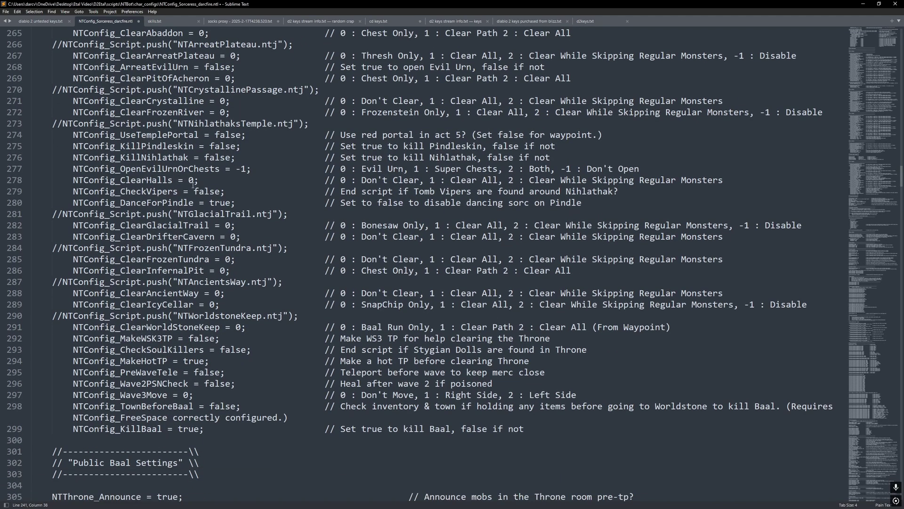
{"action": "scroll", "coordinate": [187, 195], "scroll_direction": "down", "scroll_amount": 2}
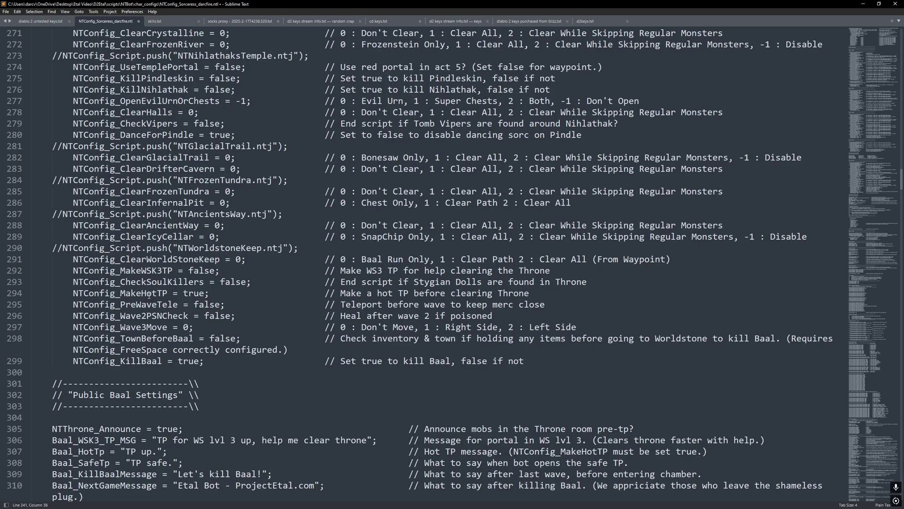
{"action": "scroll", "coordinate": [149, 294], "scroll_direction": "up", "scroll_amount": 2}
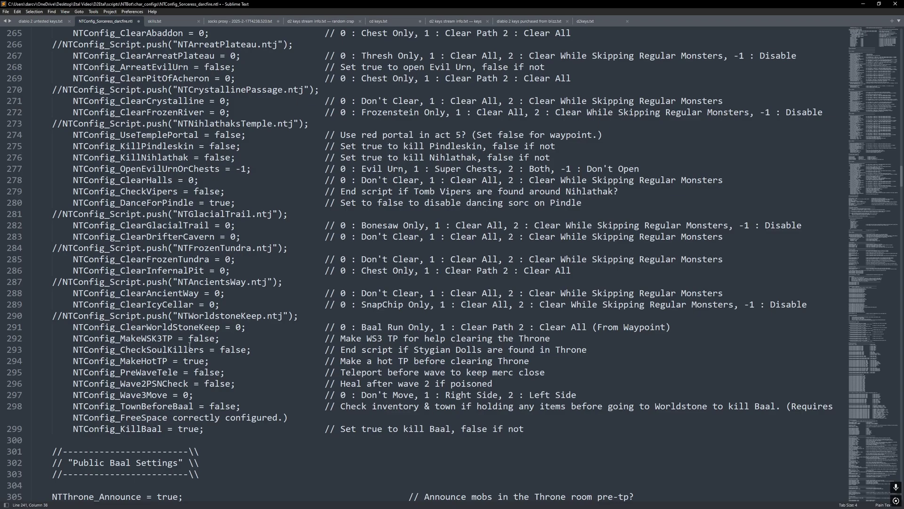
{"action": "scroll", "coordinate": [172, 332], "scroll_direction": "down", "scroll_amount": 2}
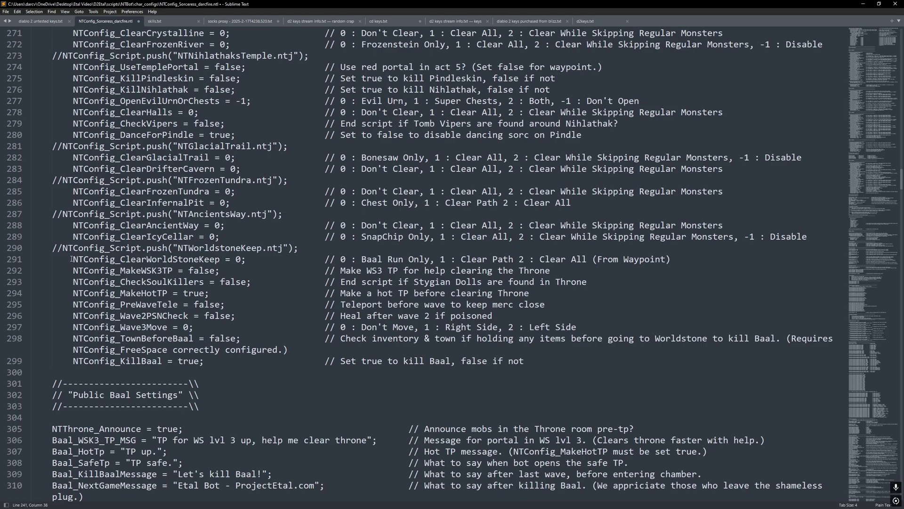
{"action": "left_click", "coordinate": [63, 248]}
{"action": "key", "text": "BackSpace"}
{"action": "key", "text": "BackSpace"}
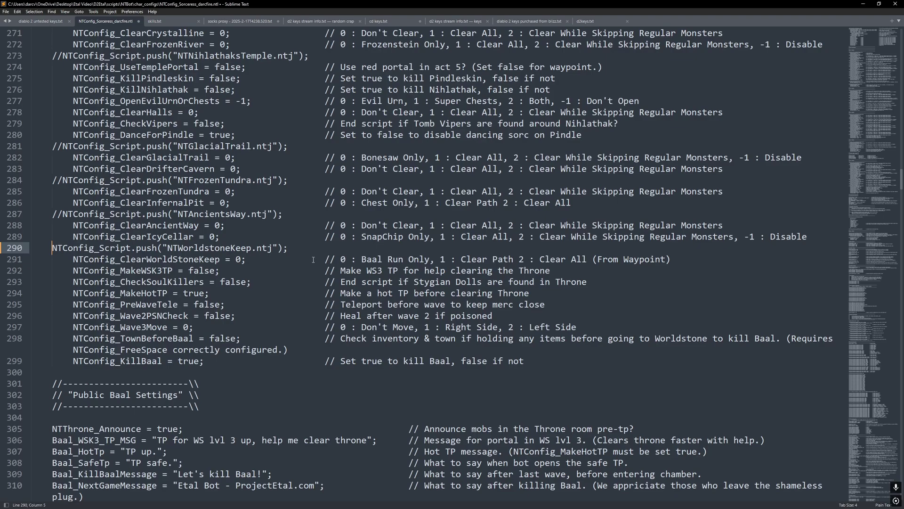
{"action": "left_click", "coordinate": [206, 281]}
{"action": "left_click", "coordinate": [204, 271]}
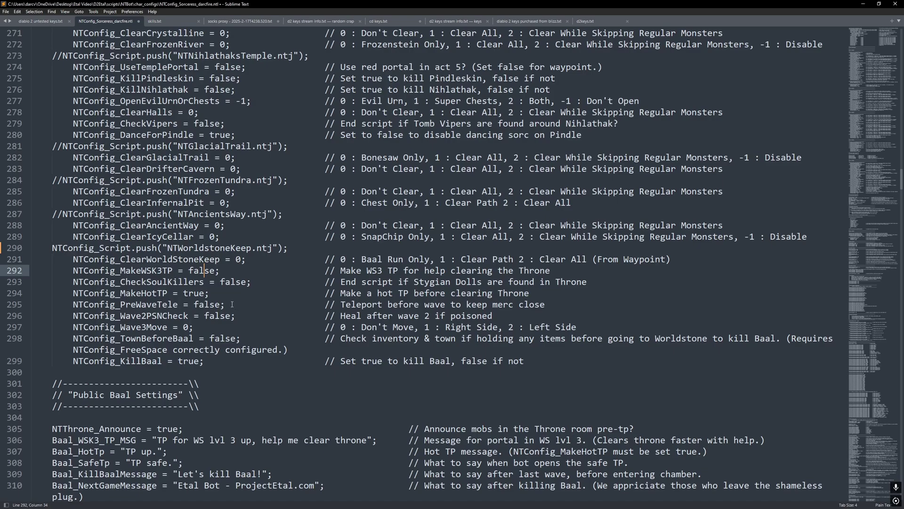
{"action": "left_click", "coordinate": [215, 268]}
{"action": "left_click", "coordinate": [246, 281]}
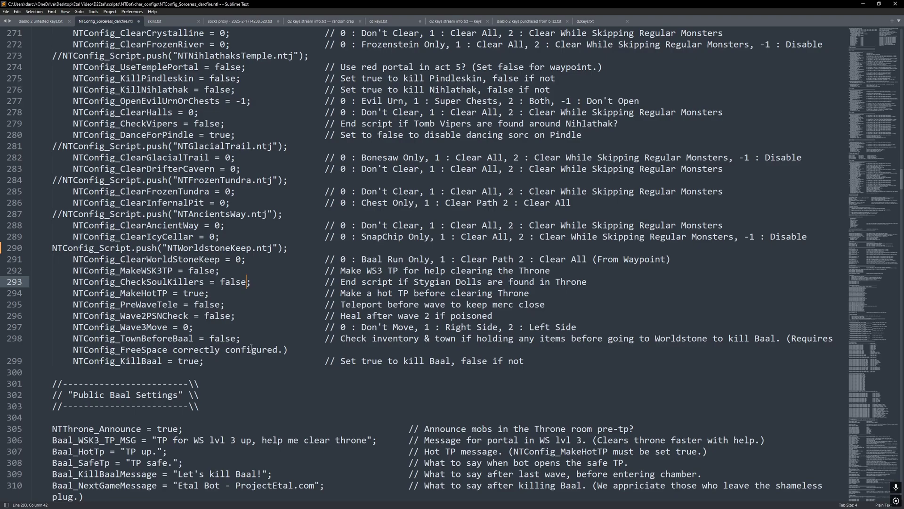
{"action": "left_click", "coordinate": [202, 297]}
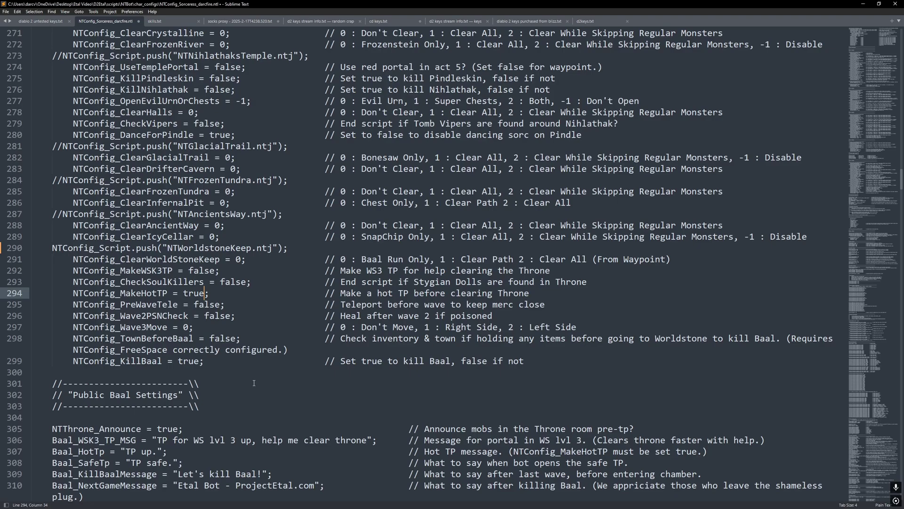
Change NTConfig_PreWaveTele from false to true.
{"action": "left_click", "coordinate": [220, 305]}
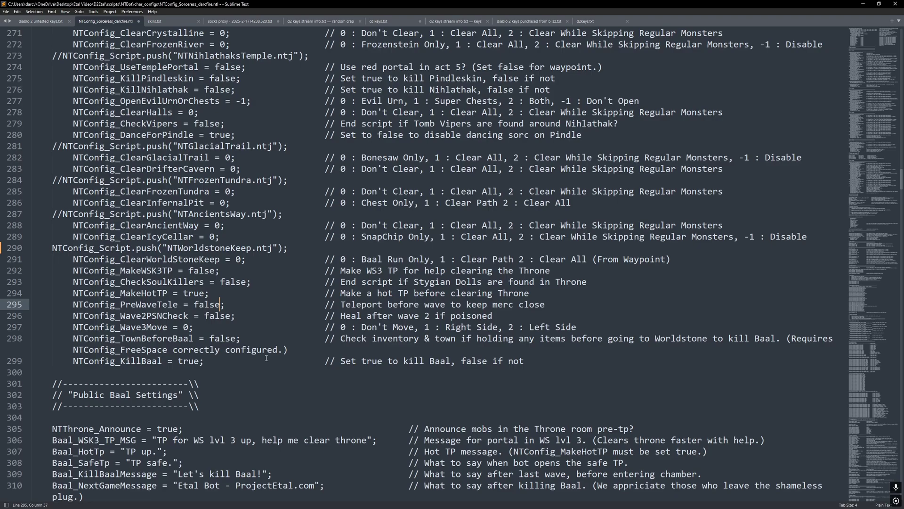
{"action": "key", "text": "BackSpace"}
{"action": "key", "text": "BackSpace"}
{"action": "key", "text": "BackSpace"}
{"action": "key", "text": "BackSpace"}
{"action": "key", "text": "BackSpace"}
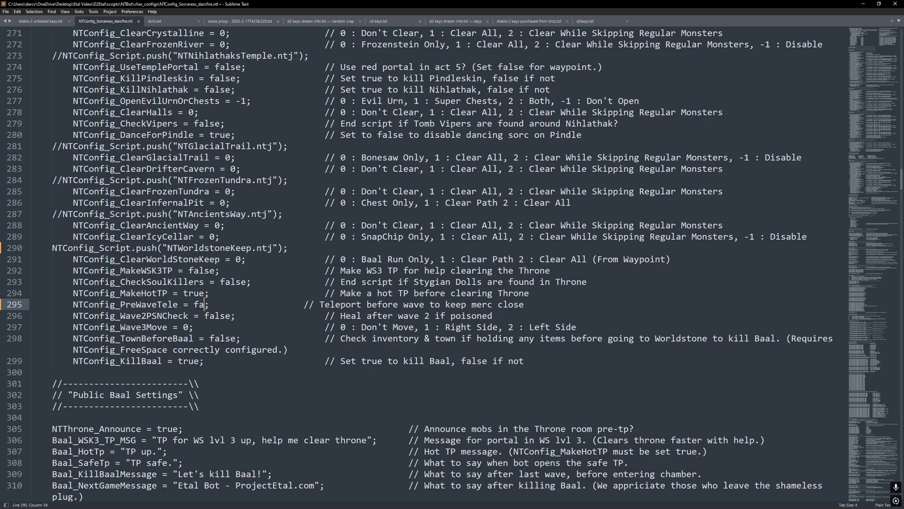
{"action": "type", "text": "true"}
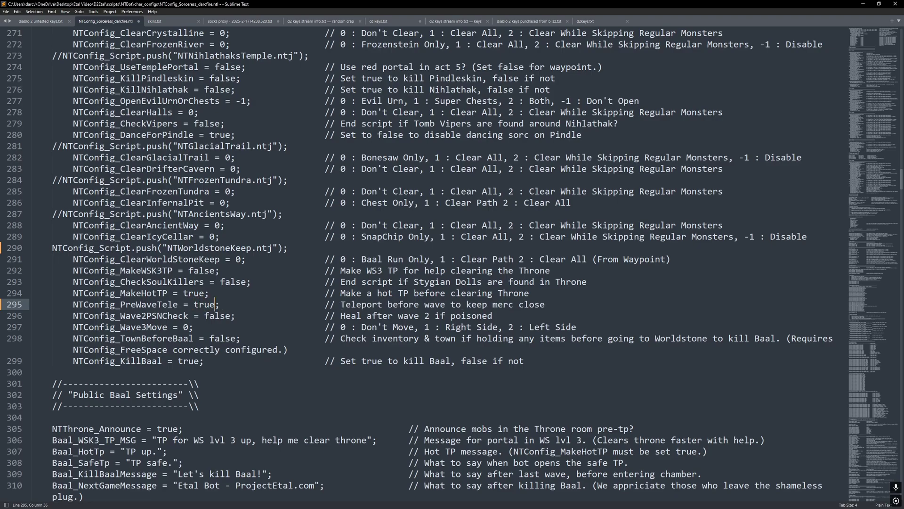
{"action": "left_click", "coordinate": [231, 316]}
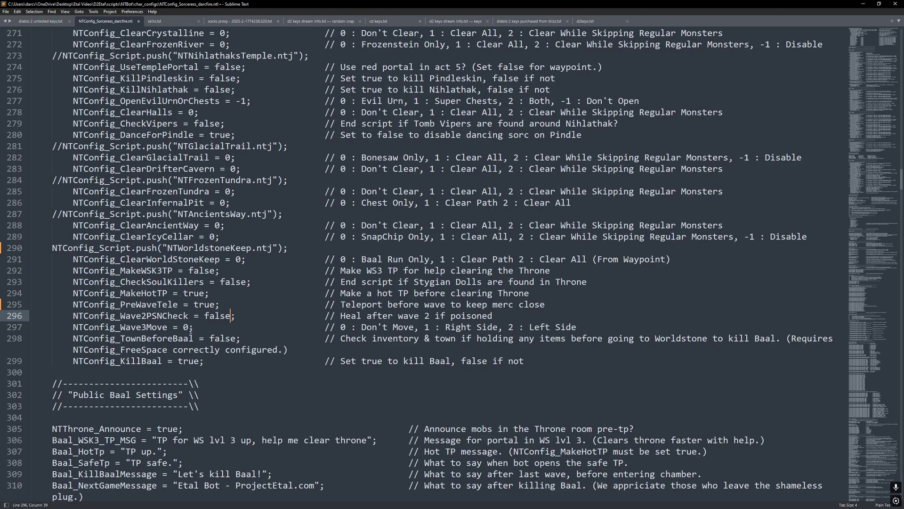
Change NTConfig_Wave3Move from 0 to 2 (left side).
{"action": "left_click", "coordinate": [184, 327]}
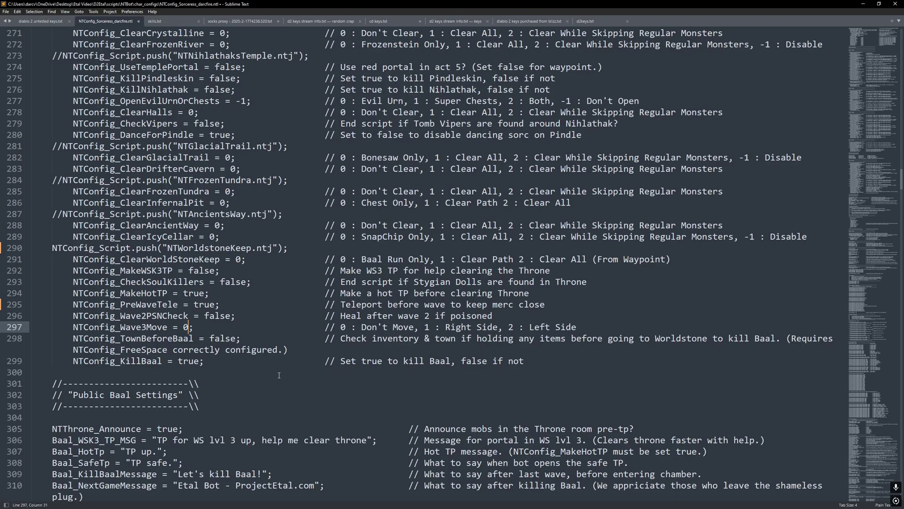
{"action": "key", "text": "BackSpace"}
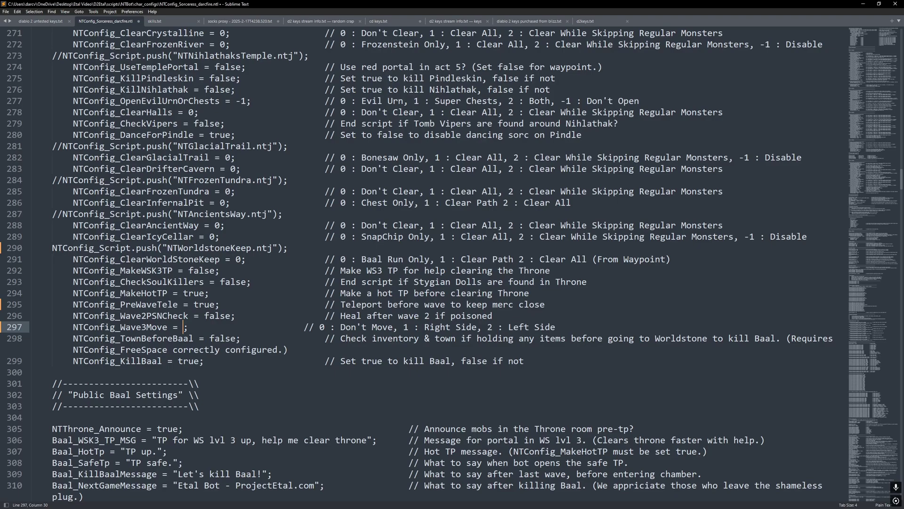
{"action": "type", "text": "2"}
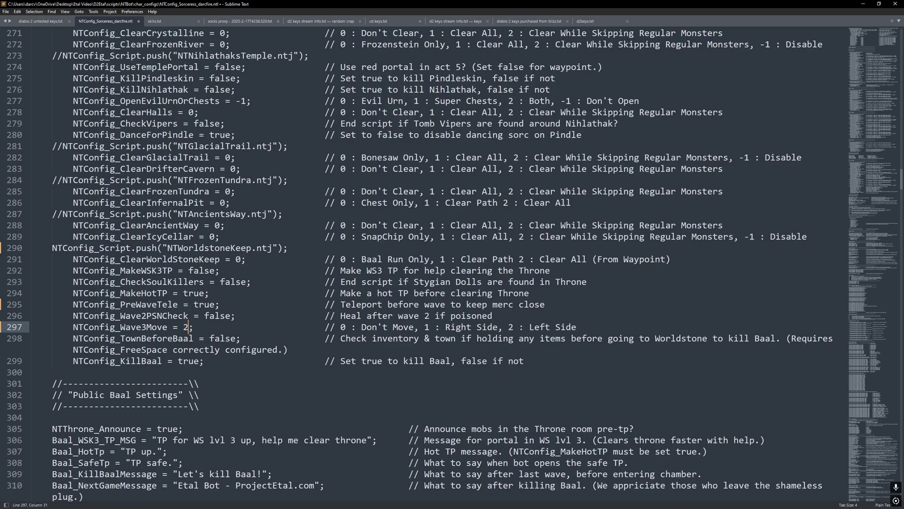
{"action": "scroll", "coordinate": [263, 315], "scroll_direction": "down", "scroll_amount": 2}
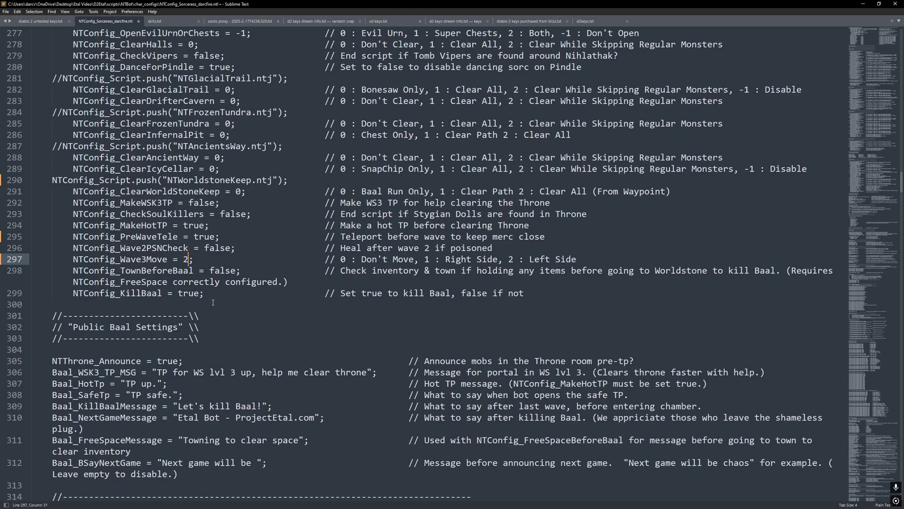
Change NTThrone_Announce from true to false in the Public Baal Settings.
{"action": "left_click", "coordinate": [200, 293]}
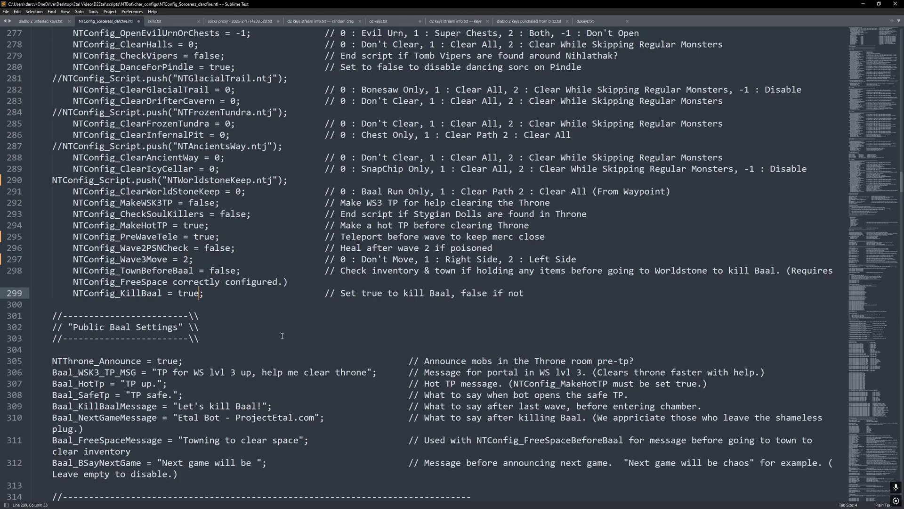
{"action": "scroll", "coordinate": [282, 336], "scroll_direction": "down", "scroll_amount": 5}
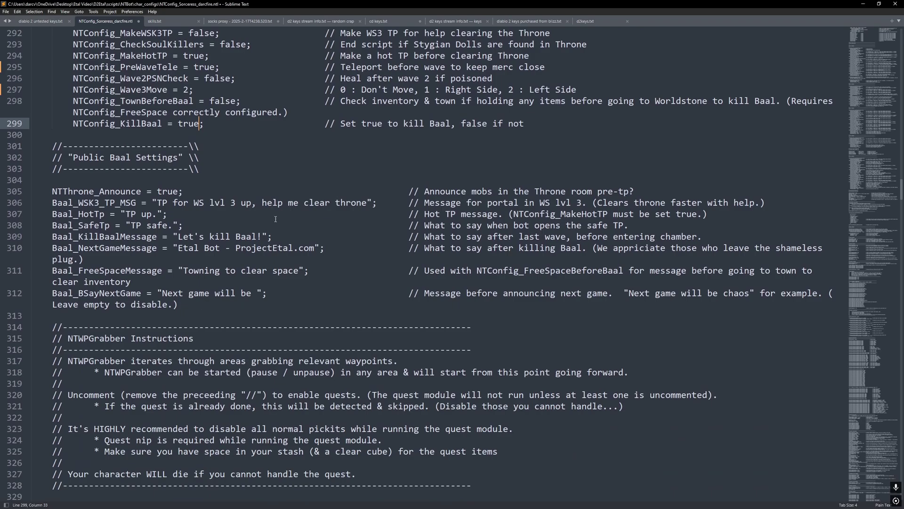
{"action": "left_click", "coordinate": [177, 192]}
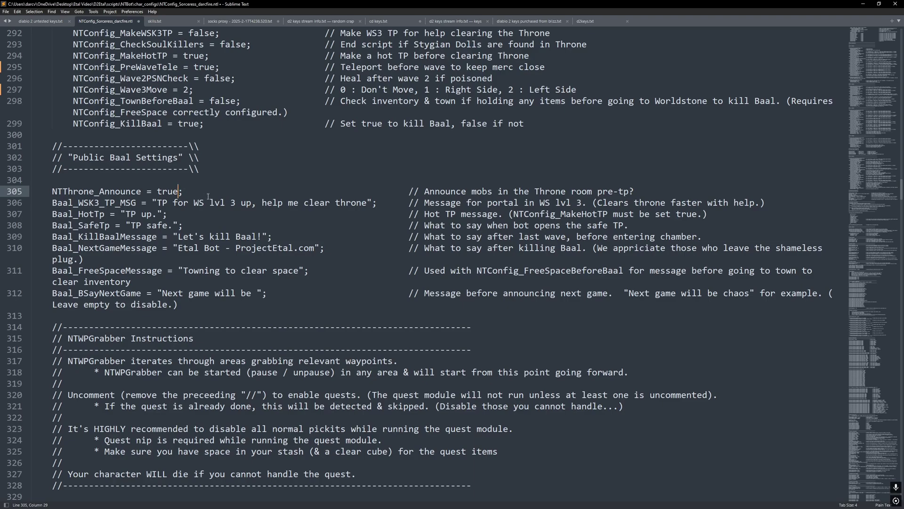
{"action": "key", "text": "BackSpace"}
{"action": "key", "text": "BackSpace"}
{"action": "key", "text": "BackSpace"}
{"action": "key", "text": "BackSpace"}
{"action": "type", "text": "false"}
Scroll down to Speed Settings and place the caret on the maxgametime value of 1200.
{"action": "scroll", "coordinate": [262, 299], "scroll_direction": "down", "scroll_amount": 8}
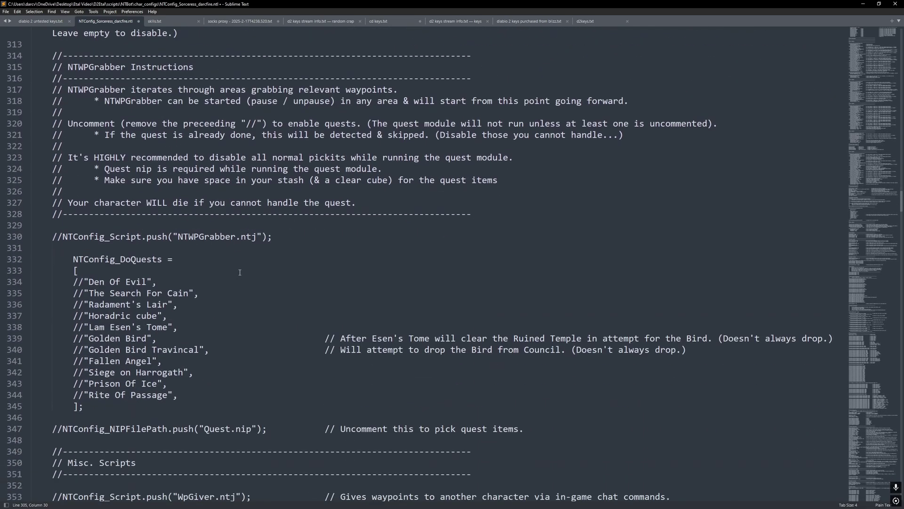
{"action": "scroll", "coordinate": [240, 272], "scroll_direction": "down", "scroll_amount": 8}
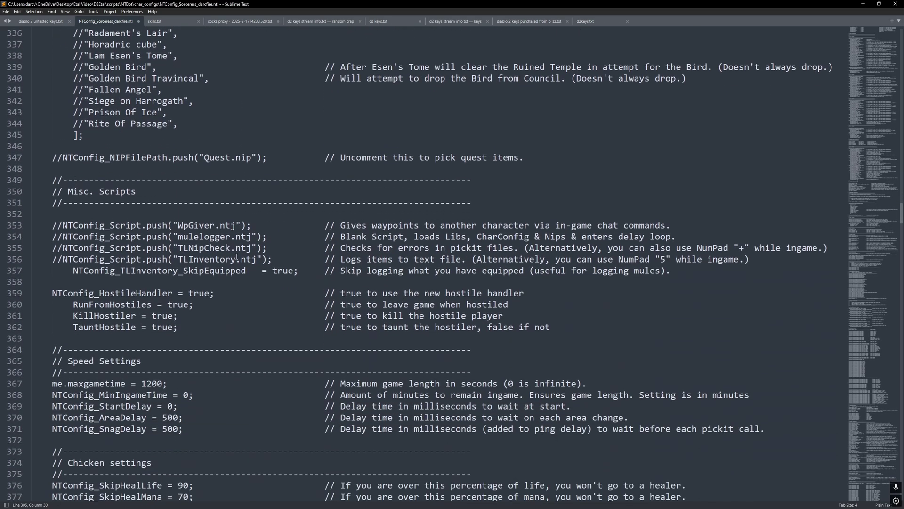
{"action": "scroll", "coordinate": [237, 257], "scroll_direction": "down", "scroll_amount": 7}
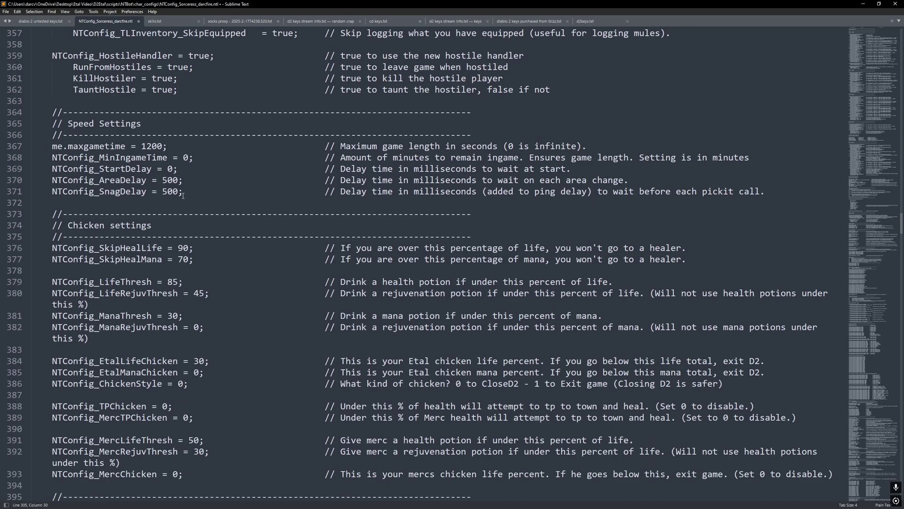
{"action": "left_click", "coordinate": [163, 146]}
Change NTConfig_MinIngameTime from 0 to 5 and NTConfig_SnagDelay from 500 to 100.
{"action": "left_click", "coordinate": [189, 157]}
{"action": "key", "text": "BackSpace"}
{"action": "type", "text": "5"}
{"action": "left_click", "coordinate": [179, 192]}
{"action": "key", "text": "BackSpace"}
{"action": "key", "text": "BackSpace"}
{"action": "key", "text": "BackSpace"}
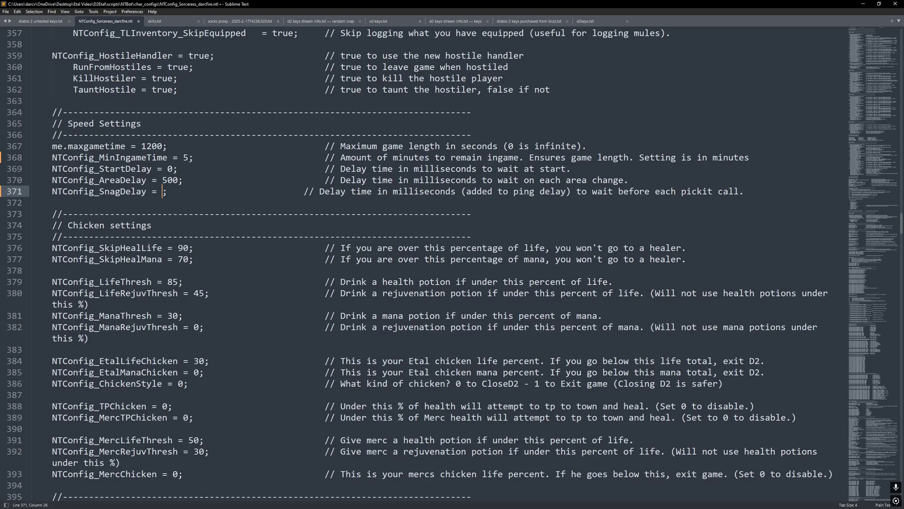
{"action": "type", "text": "100"}
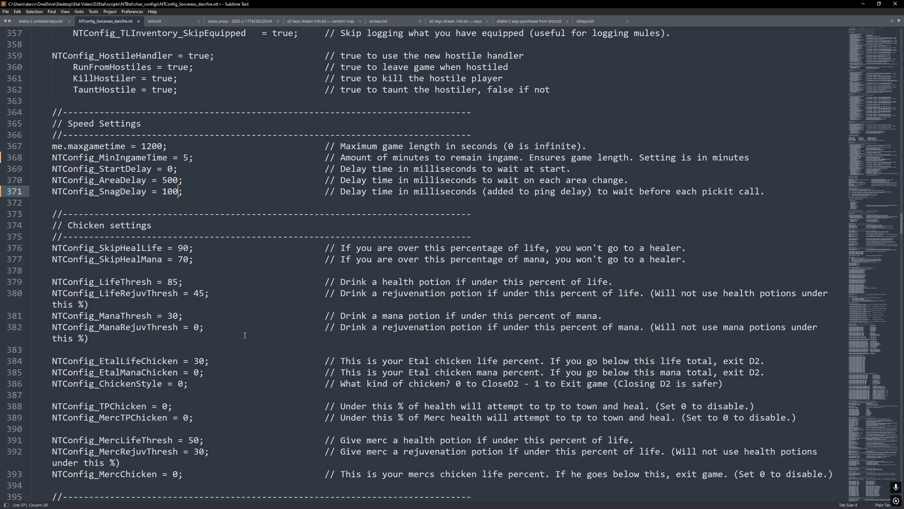
{"action": "scroll", "coordinate": [222, 225], "scroll_direction": "down", "scroll_amount": 5}
{"action": "scroll", "coordinate": [223, 220], "scroll_direction": "up", "scroll_amount": 3}
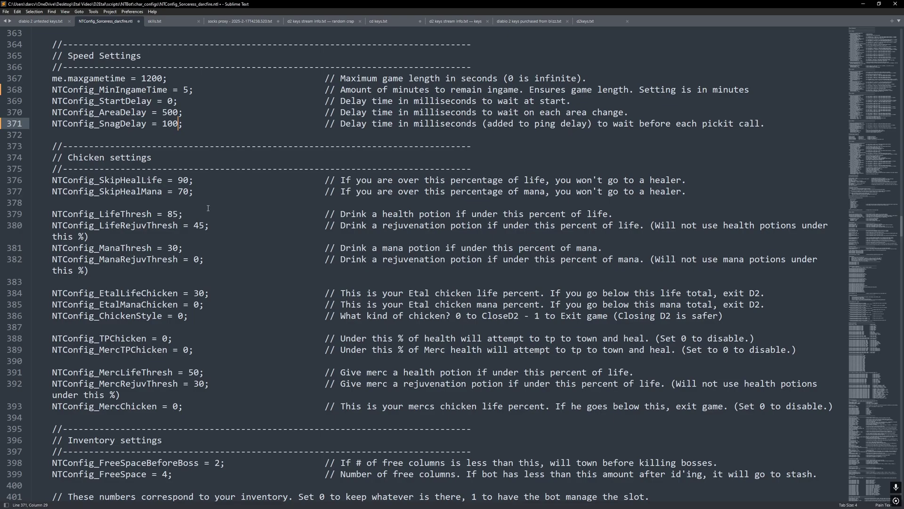
{"action": "scroll", "coordinate": [204, 207], "scroll_direction": "down", "scroll_amount": 6}
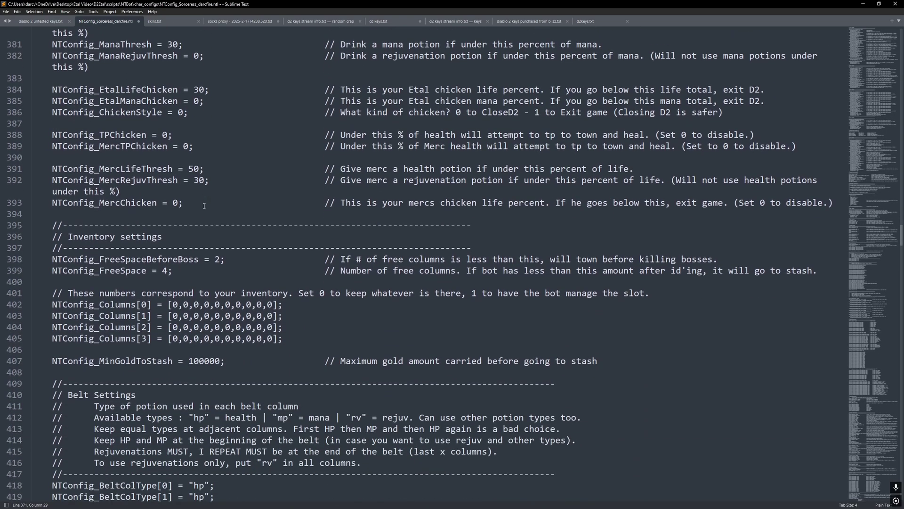
{"action": "scroll", "coordinate": [204, 206], "scroll_direction": "up", "scroll_amount": 6}
{"action": "scroll", "coordinate": [204, 205], "scroll_direction": "down", "scroll_amount": 1}
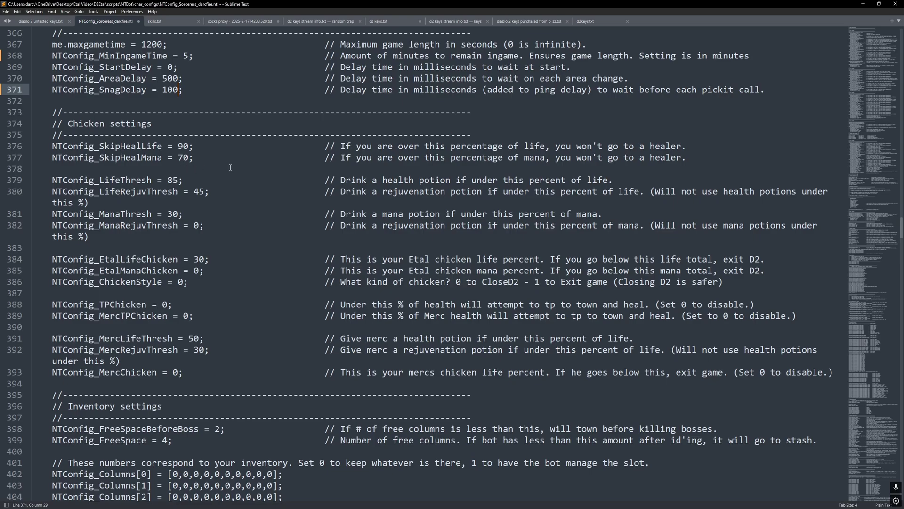
{"action": "left_click", "coordinate": [181, 180]}
{"action": "left_click", "coordinate": [204, 191]}
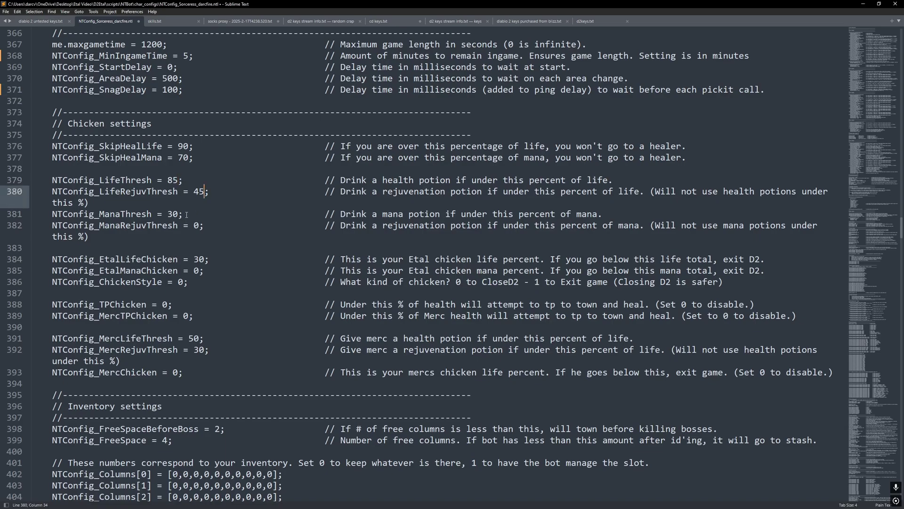
{"action": "left_click", "coordinate": [178, 215]}
{"action": "left_click", "coordinate": [195, 226]}
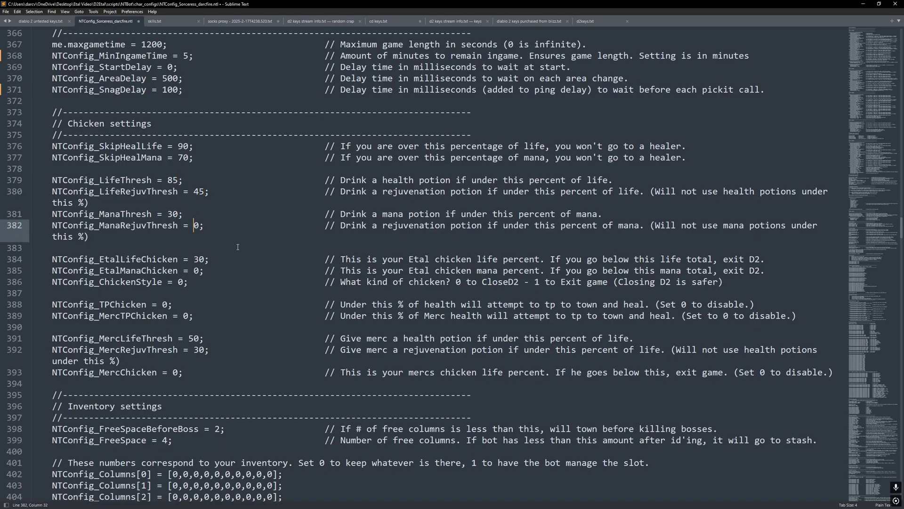
{"action": "left_click", "coordinate": [190, 148]}
{"action": "left_click", "coordinate": [191, 163]}
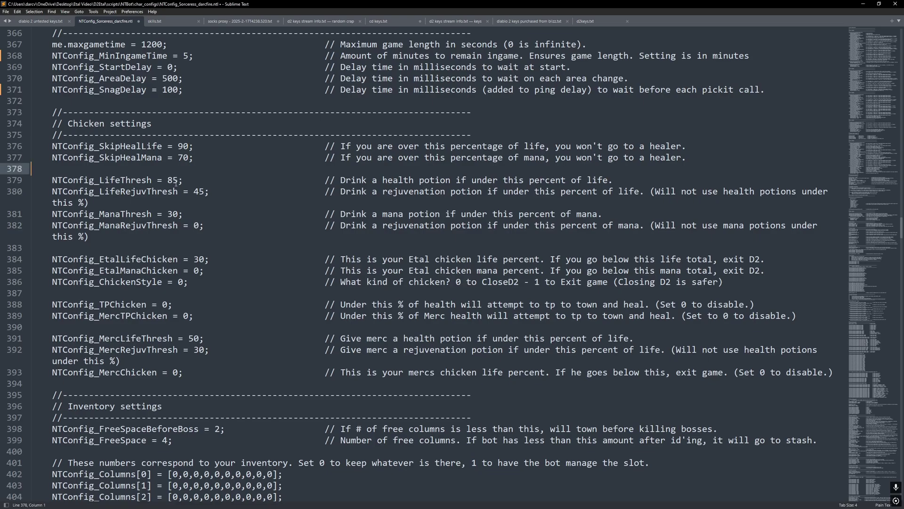
{"action": "left_click", "coordinate": [177, 181]}
{"action": "left_click", "coordinate": [204, 191]}
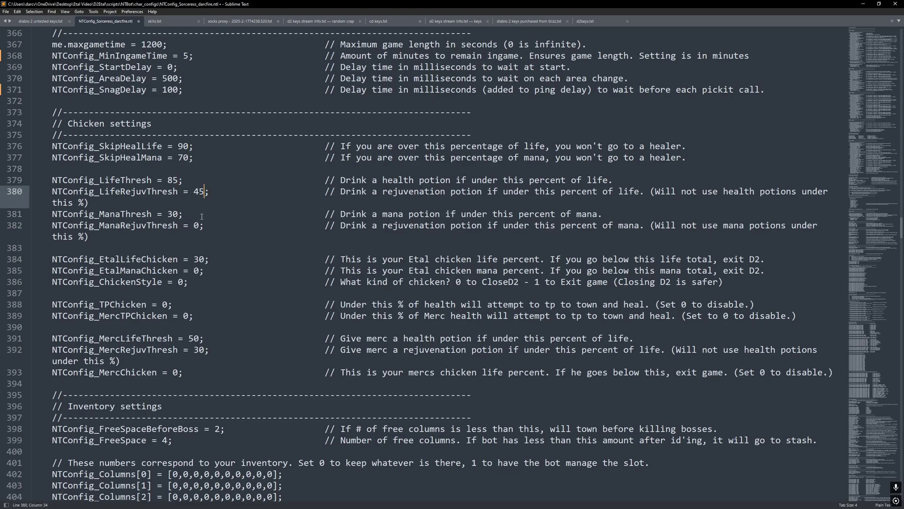
{"action": "left_click", "coordinate": [179, 212]}
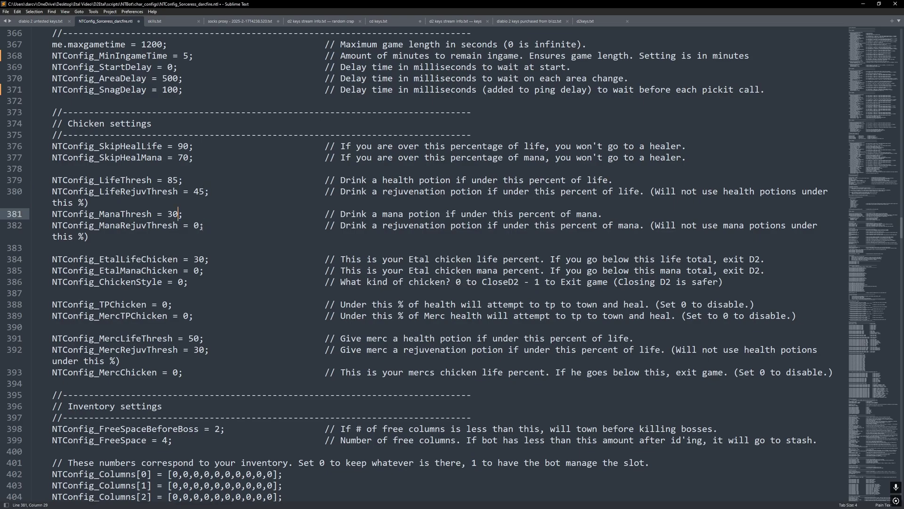
{"action": "left_click", "coordinate": [200, 225]}
{"action": "scroll", "coordinate": [271, 255], "scroll_direction": "down", "scroll_amount": 2}
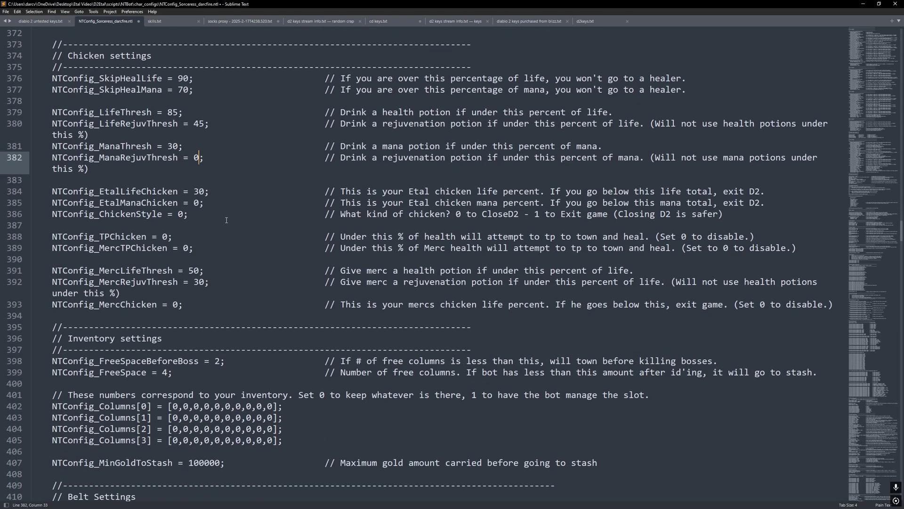
{"action": "scroll", "coordinate": [228, 218], "scroll_direction": "up", "scroll_amount": 1}
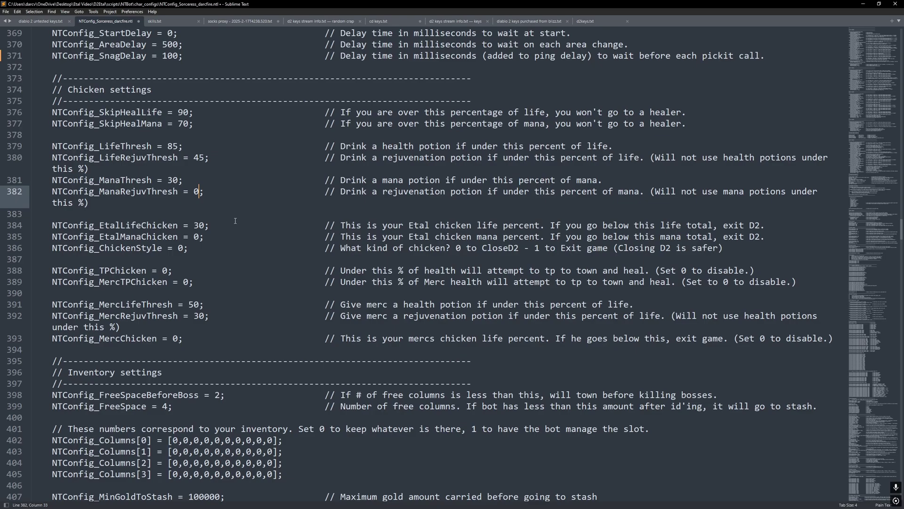
{"action": "left_click", "coordinate": [203, 225]}
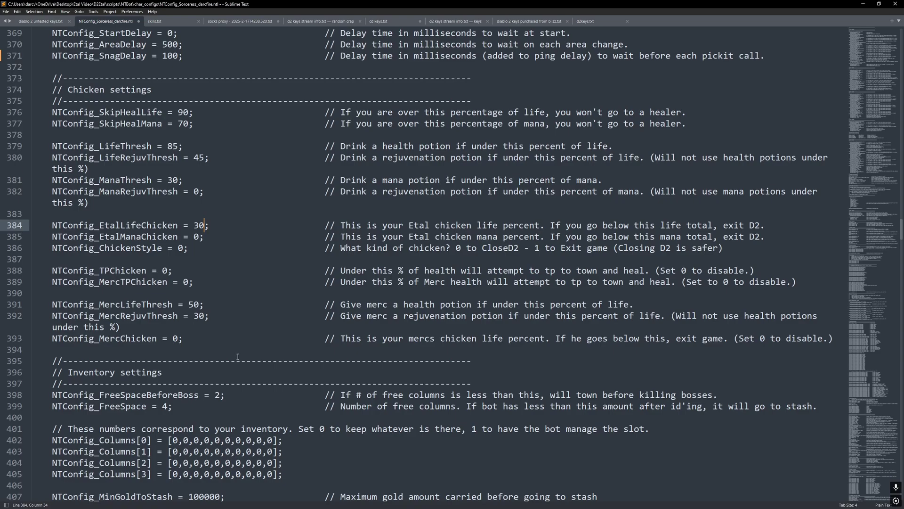
{"action": "left_click", "coordinate": [183, 249]}
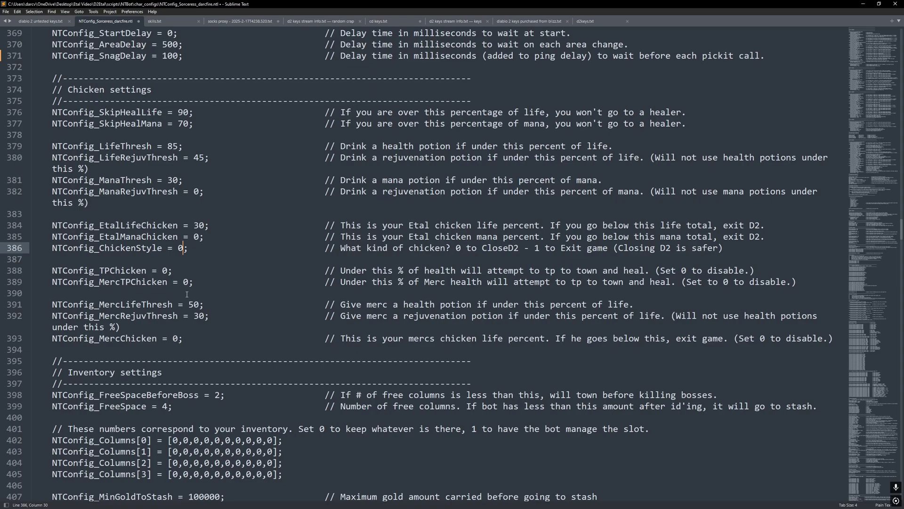
{"action": "left_click", "coordinate": [166, 270]}
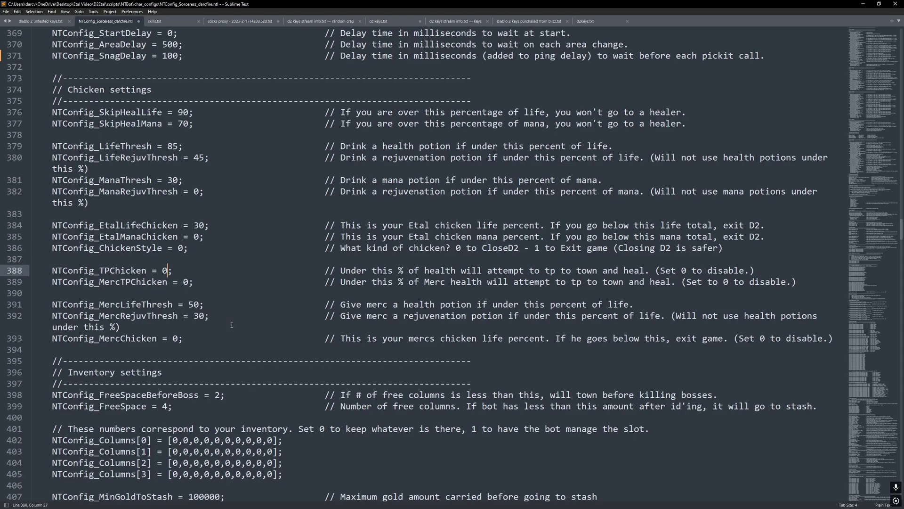
{"action": "left_click", "coordinate": [188, 282]}
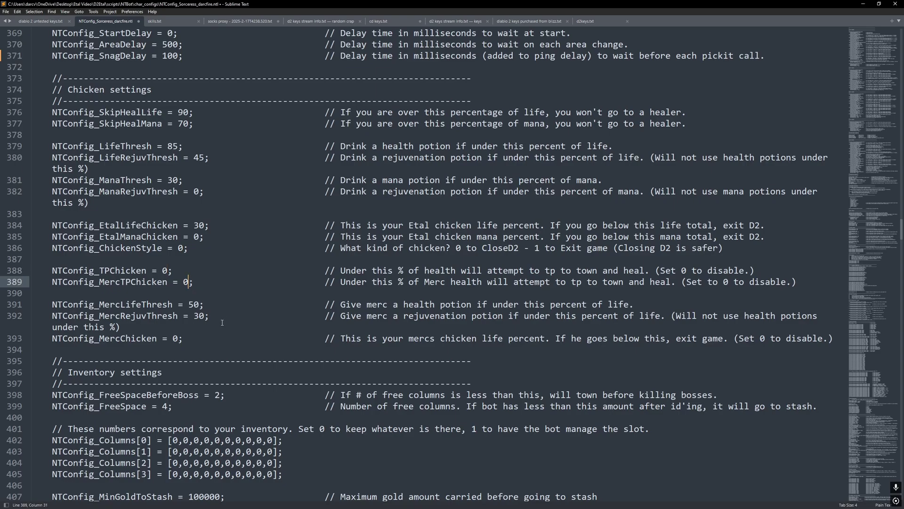
{"action": "scroll", "coordinate": [212, 283], "scroll_direction": "down", "scroll_amount": 2}
{"action": "left_click", "coordinate": [202, 238]}
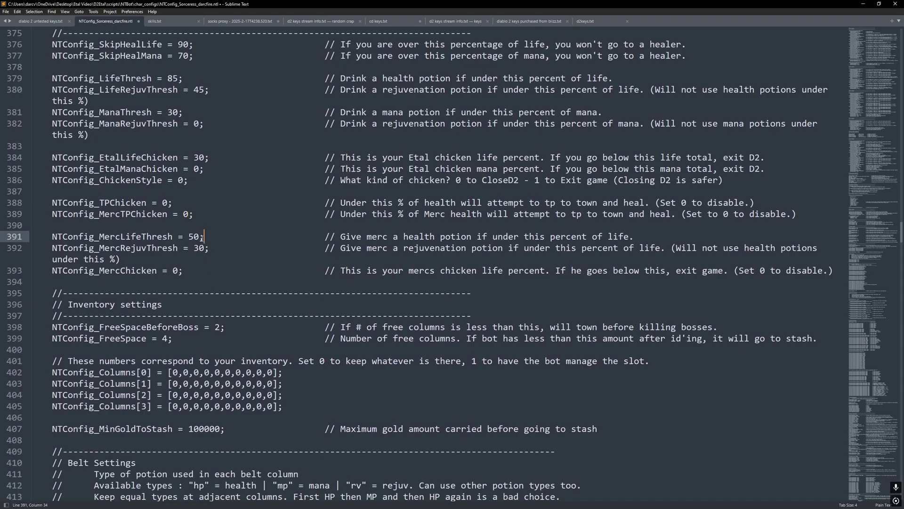
{"action": "left_click", "coordinate": [205, 250]}
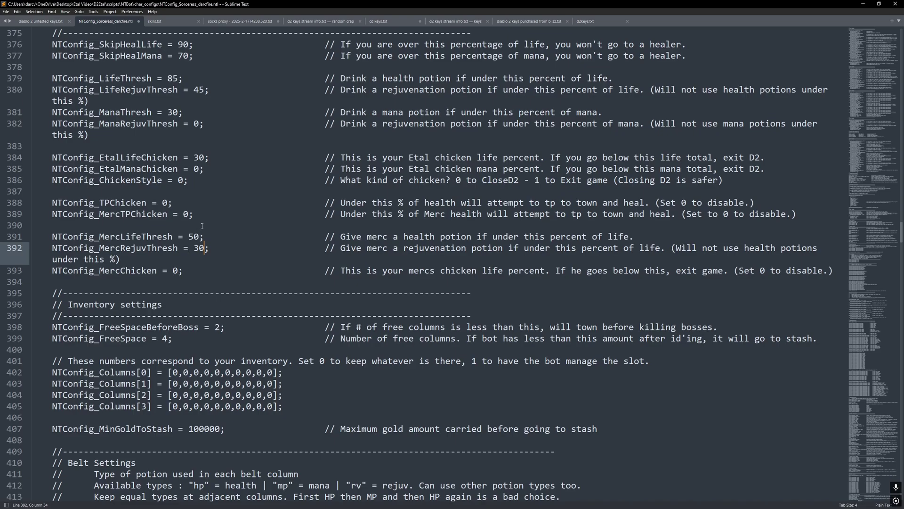
{"action": "triple_click", "coordinate": [178, 267]}
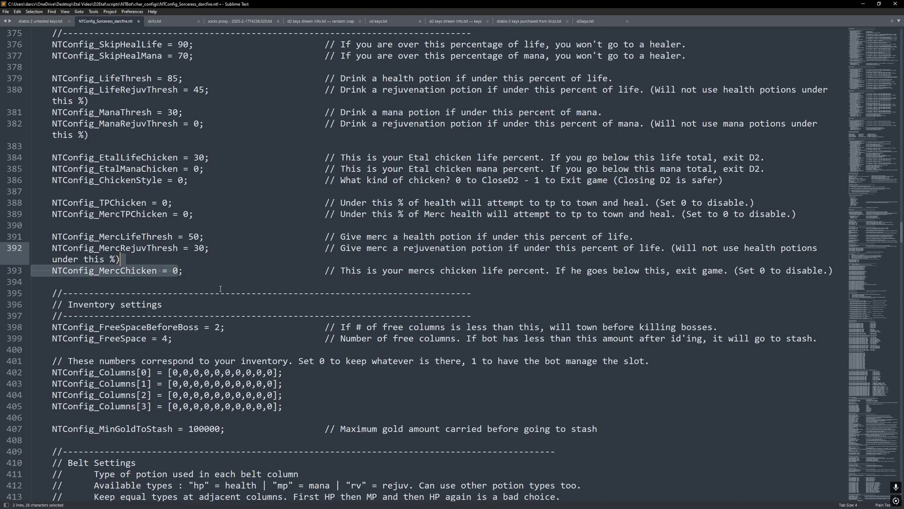
{"action": "left_click", "coordinate": [179, 271]}
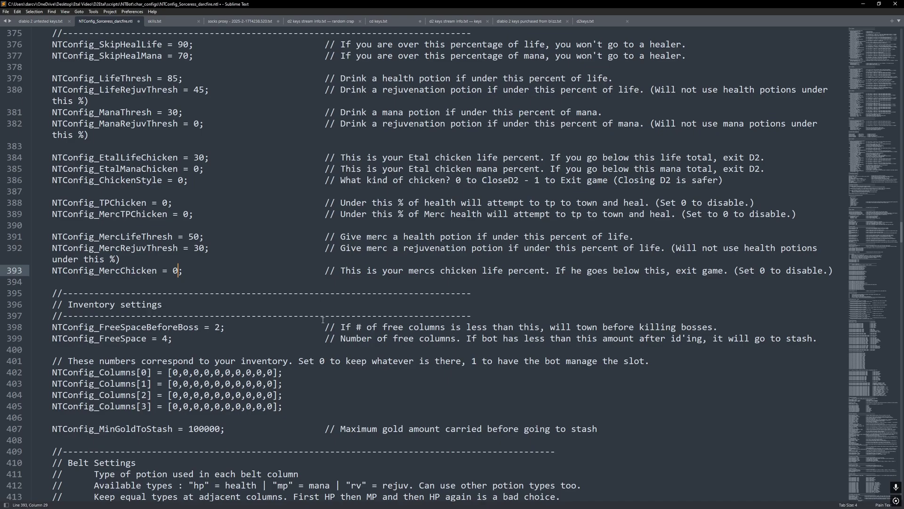
{"action": "scroll", "coordinate": [323, 319], "scroll_direction": "down", "scroll_amount": 3}
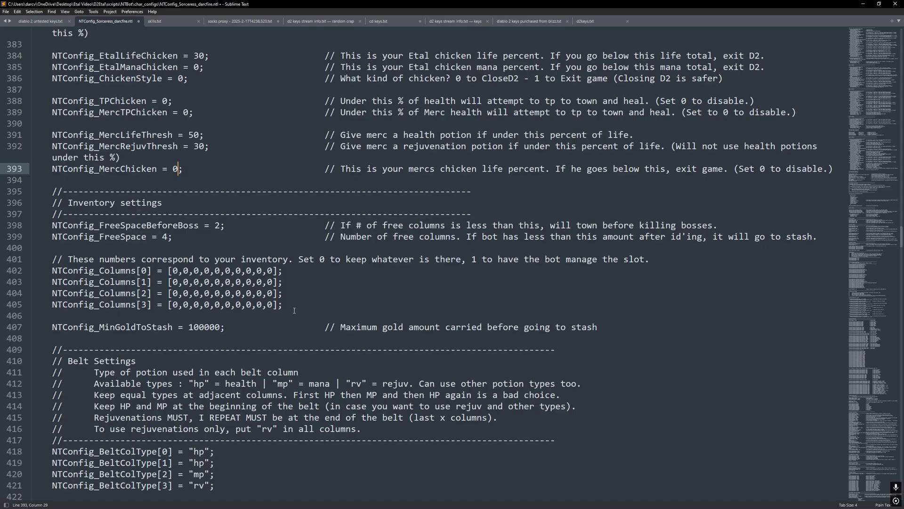
{"action": "scroll", "coordinate": [242, 278], "scroll_direction": "down", "scroll_amount": 2}
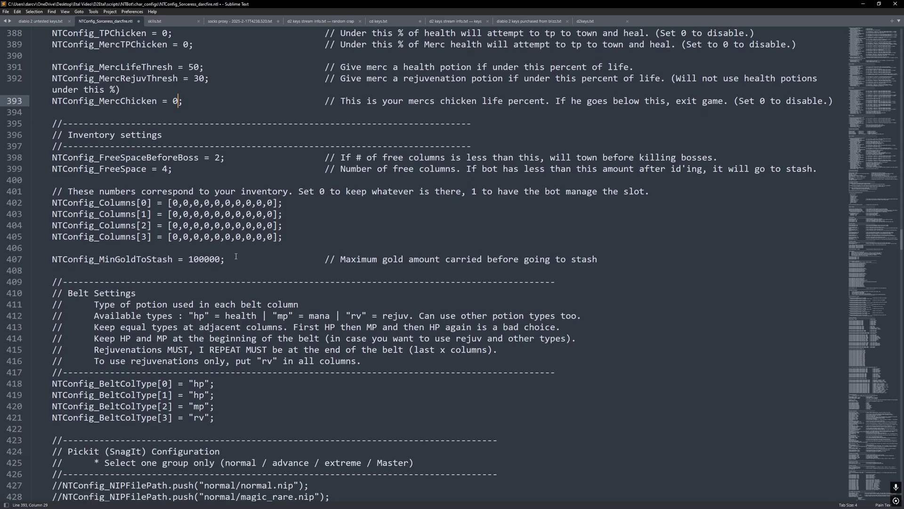
{"action": "scroll", "coordinate": [236, 256], "scroll_direction": "up", "scroll_amount": 2}
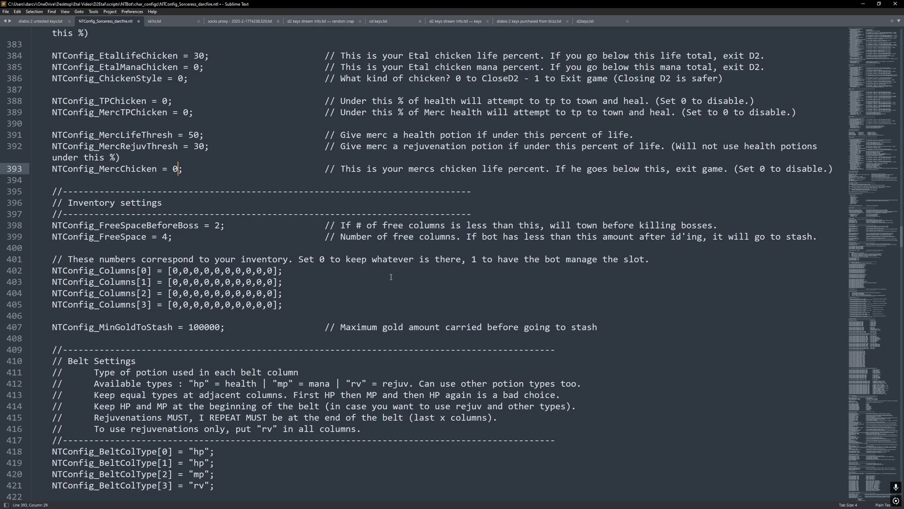
{"action": "scroll", "coordinate": [391, 277], "scroll_direction": "down", "scroll_amount": 2}
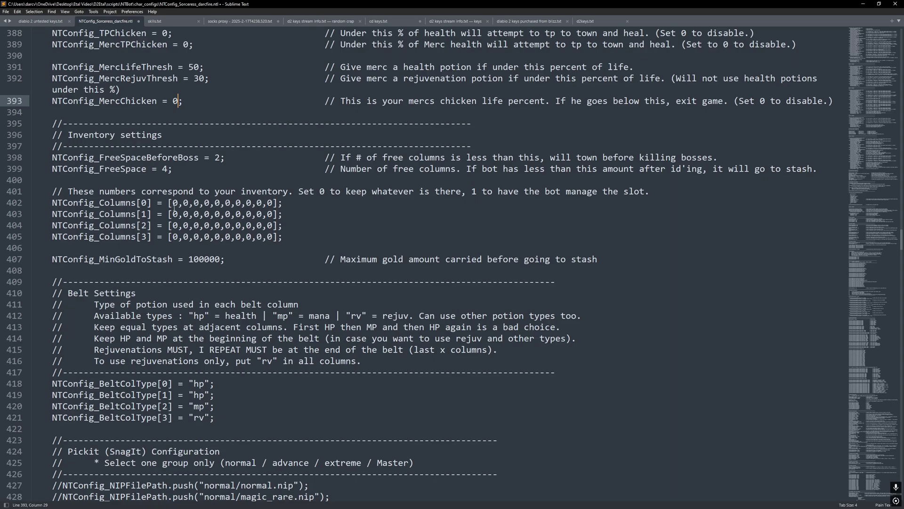
Change the fifth through eighth entries of all four NTConfig_Columns rows from 0 to 1.
{"action": "left_click", "coordinate": [273, 237]}
{"action": "key", "text": "Up"}
{"action": "key", "text": "Up"}
{"action": "key", "text": "Up"}
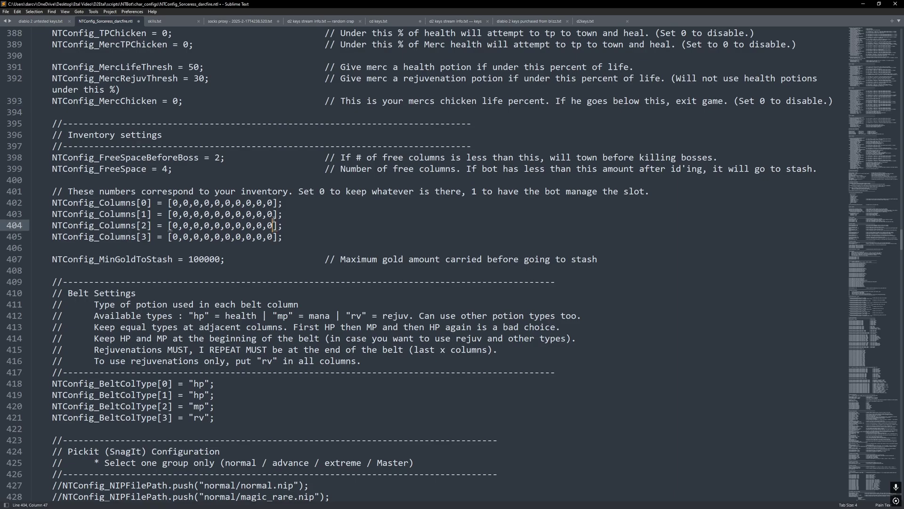
{"action": "key", "text": "Left"}
{"action": "key", "text": "Left"}
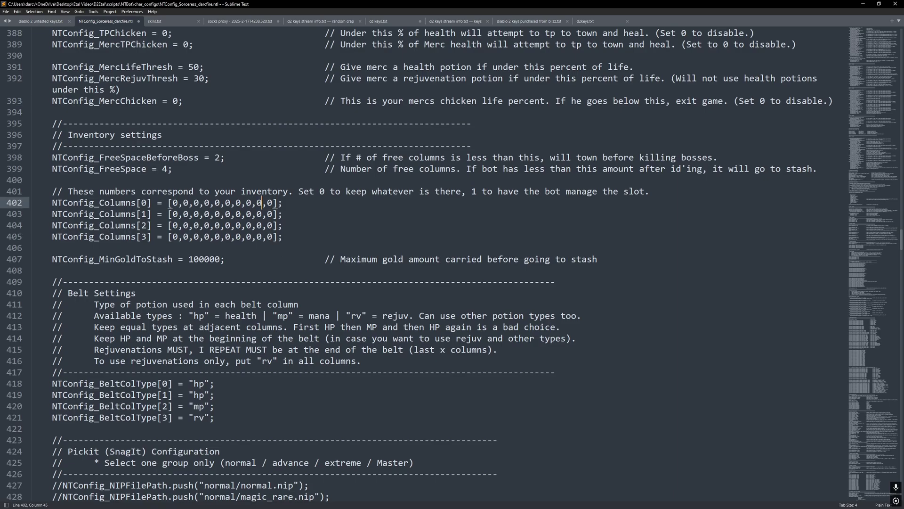
{"action": "key", "text": "Down"}
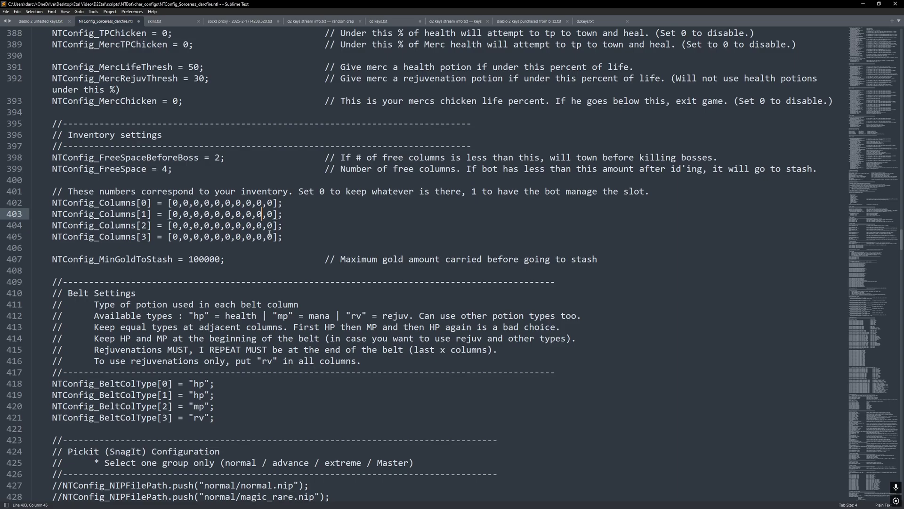
{"action": "key", "text": "Down"}
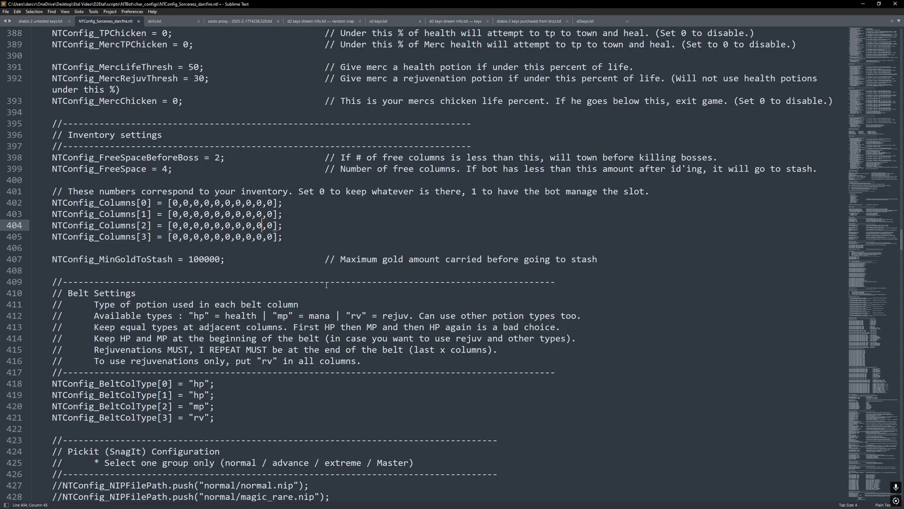
{"action": "key", "text": "Down"}
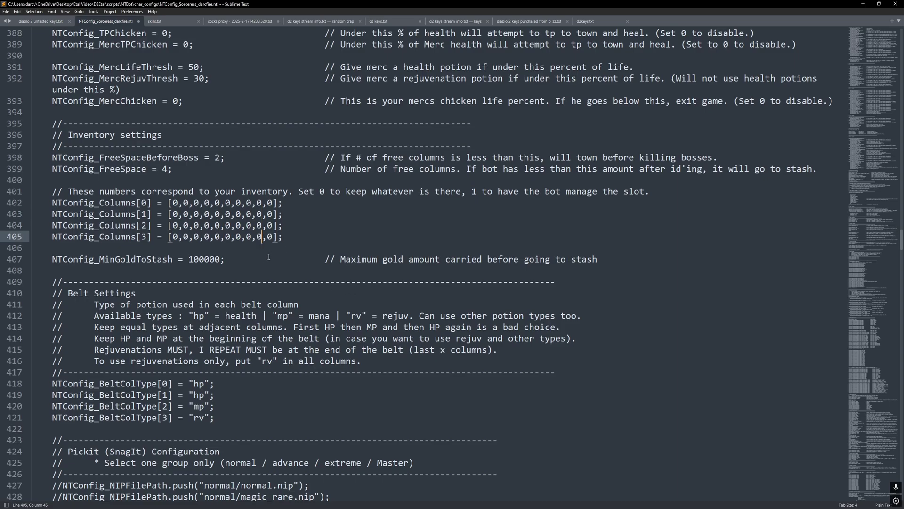
{"action": "key", "text": "Right"}
{"action": "key", "text": "Right"}
{"action": "left_click", "coordinate": [251, 236]}
{"action": "left_click", "coordinate": [257, 226]}
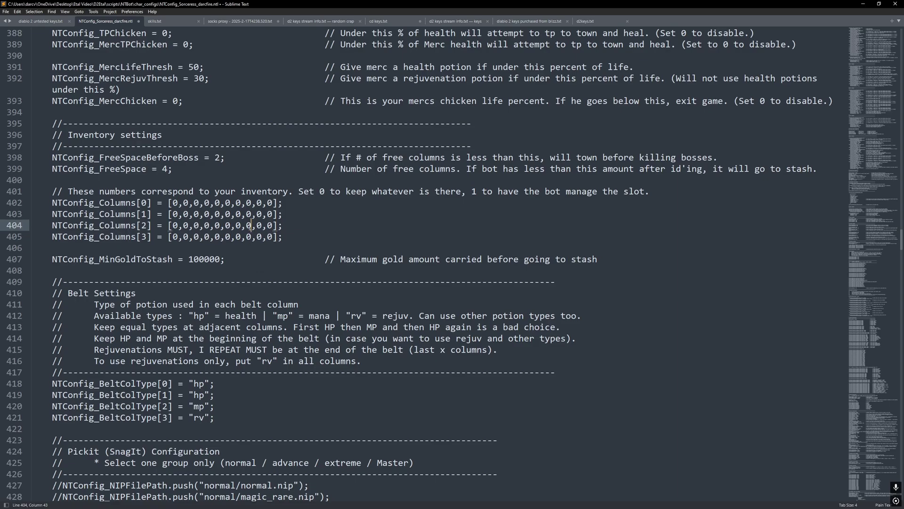
{"action": "key", "text": "Up"}
{"action": "key", "text": "Up"}
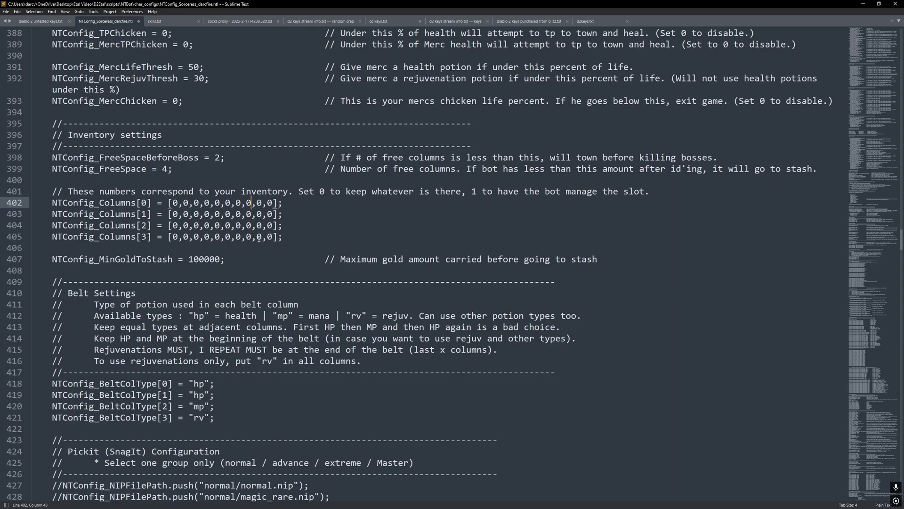
{"action": "left_click", "coordinate": [251, 237]}
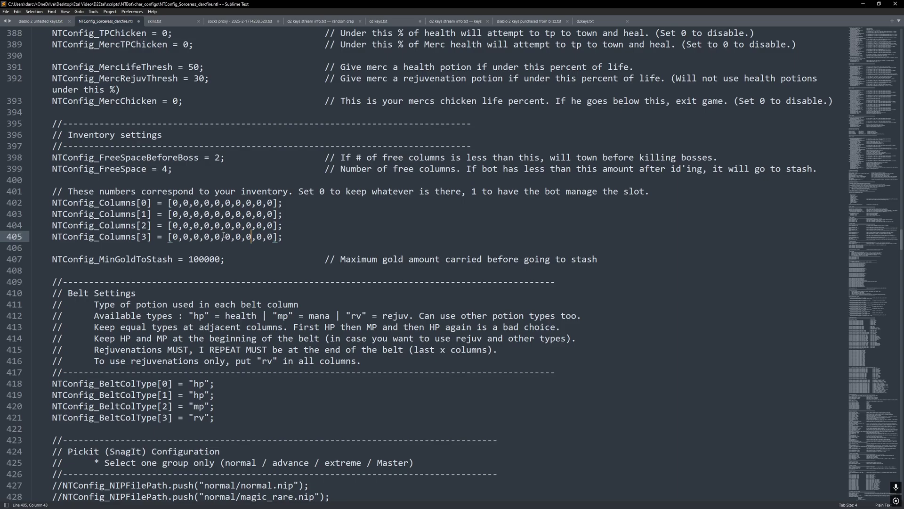
{"action": "key", "text": "BackSpace"}
{"action": "type", "text": "1"}
{"action": "left_click", "coordinate": [251, 225]}
{"action": "key", "text": "BackSpace"}
{"action": "type", "text": "1"}
{"action": "left_click", "coordinate": [251, 214]}
{"action": "key", "text": "BackSpace"}
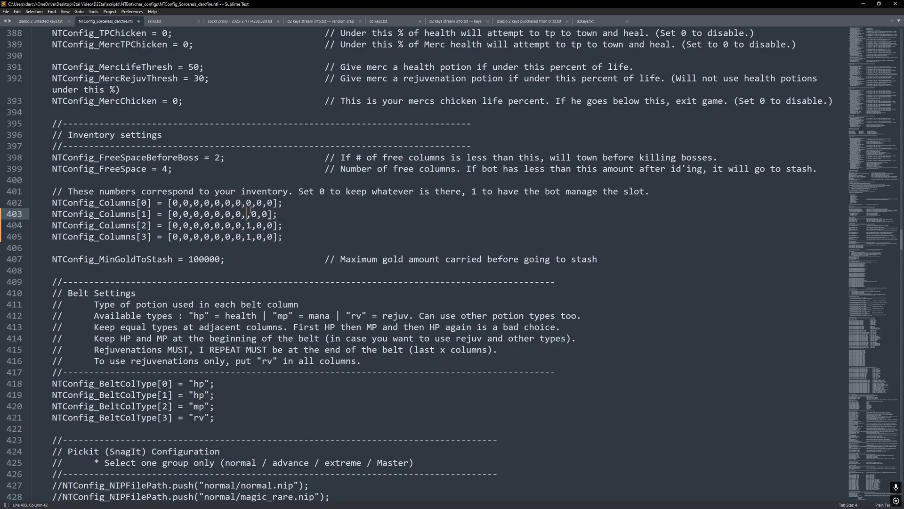
{"action": "type", "text": "1"}
{"action": "left_click", "coordinate": [251, 203]}
{"action": "key", "text": "BackSpace"}
{"action": "type", "text": "1"}
{"action": "left_click", "coordinate": [242, 204]}
{"action": "key", "text": "BackSpace"}
{"action": "type", "text": "1"}
{"action": "left_click", "coordinate": [243, 216]}
{"action": "key", "text": "BackSpace"}
{"action": "type", "text": "1"}
{"action": "left_click", "coordinate": [242, 226]}
{"action": "key", "text": "BackSpace"}
{"action": "type", "text": "1"}
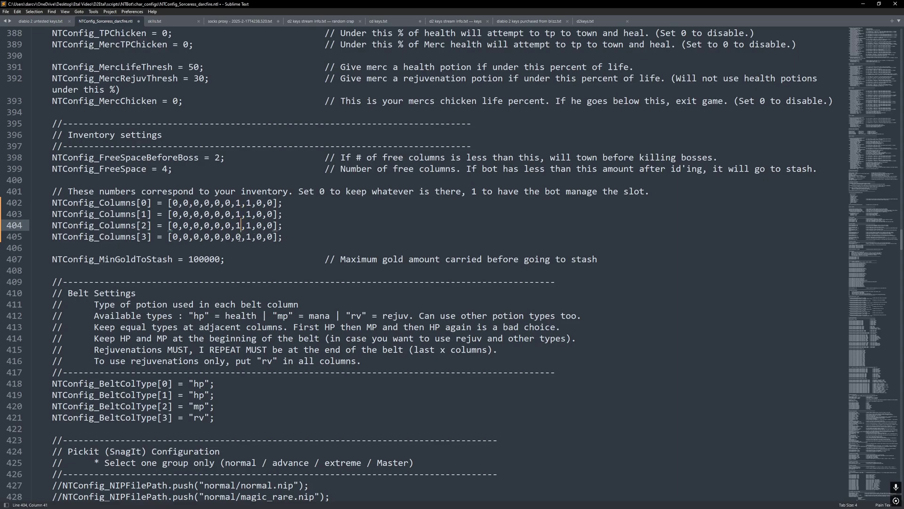
{"action": "left_click", "coordinate": [239, 237]}
{"action": "key", "text": "BackSpace"}
{"action": "type", "text": "1"}
{"action": "left_click", "coordinate": [231, 236]}
{"action": "key", "text": "BackSpace"}
{"action": "type", "text": "1"}
{"action": "left_click", "coordinate": [231, 225]}
{"action": "key", "text": "BackSpace"}
{"action": "type", "text": "1"}
{"action": "left_click", "coordinate": [230, 214]}
{"action": "key", "text": "BackSpace"}
{"action": "type", "text": "1"}
{"action": "left_click", "coordinate": [231, 203]}
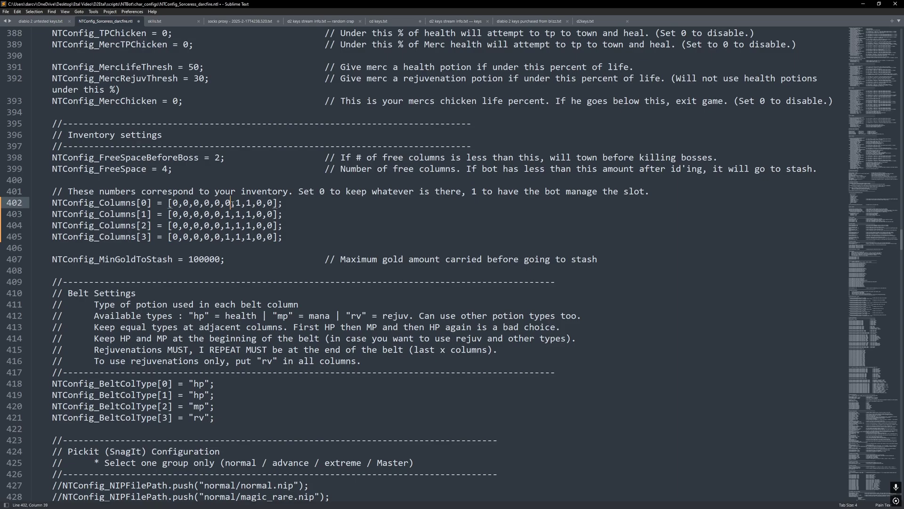
{"action": "key", "text": "BackSpace"}
{"action": "type", "text": "1"}
{"action": "left_click", "coordinate": [220, 203]}
{"action": "key", "text": "BackSpace"}
{"action": "type", "text": "1"}
{"action": "left_click", "coordinate": [220, 214]}
{"action": "key", "text": "BackSpace"}
{"action": "type", "text": "1"}
{"action": "left_click", "coordinate": [219, 225]}
{"action": "key", "text": "BackSpace"}
{"action": "type", "text": "1"}
{"action": "left_click", "coordinate": [220, 236]}
{"action": "key", "text": "BackSpace"}
{"action": "type", "text": "1"}
Change the first four entries of every NTConfig_Columns row to 1, giving [1,1,1,1,1,1,1,1,0,0].
{"action": "left_click", "coordinate": [209, 237]}
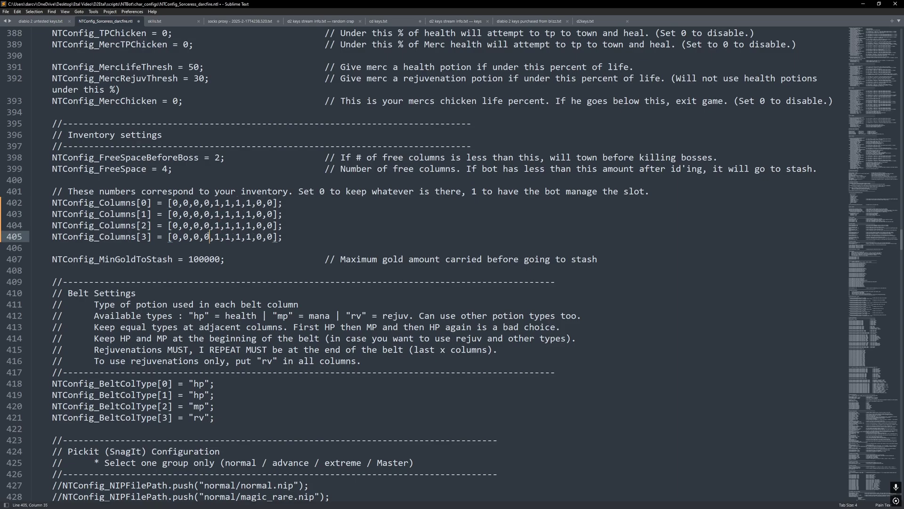
{"action": "key", "text": "BackSpace"}
{"action": "type", "text": "1"}
{"action": "left_click", "coordinate": [210, 214]}
{"action": "key", "text": "BackSpace"}
{"action": "type", "text": "1"}
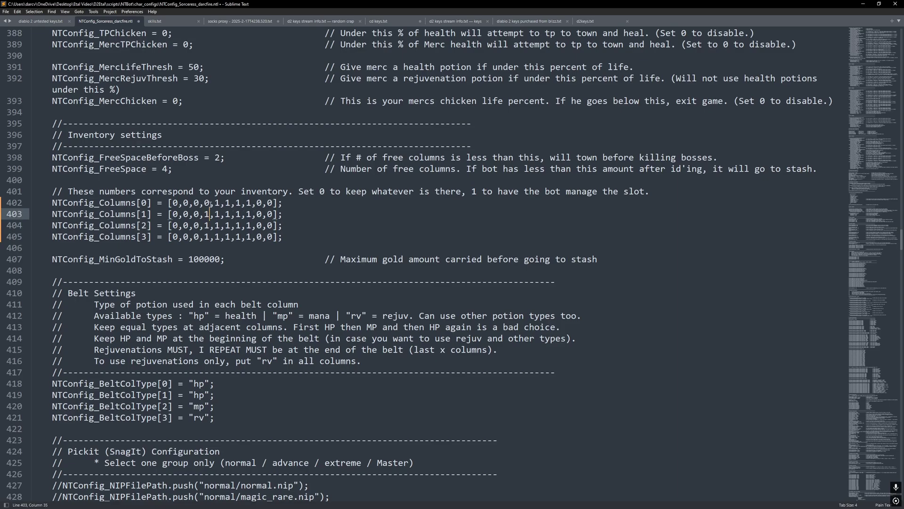
{"action": "left_click", "coordinate": [210, 202]}
{"action": "key", "text": "BackSpace"}
{"action": "type", "text": "1"}
{"action": "left_click", "coordinate": [200, 203]}
{"action": "key", "text": "BackSpace"}
{"action": "type", "text": "1"}
{"action": "left_click", "coordinate": [201, 214]}
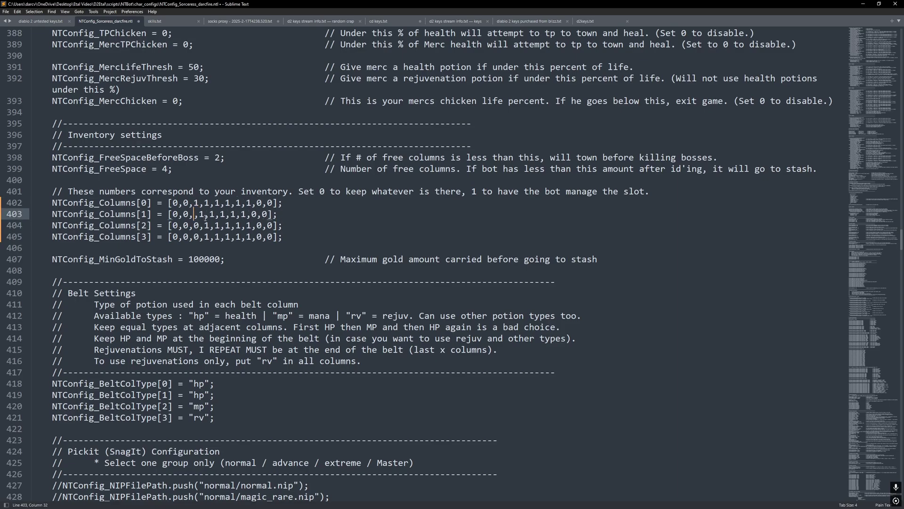
{"action": "key", "text": "BackSpace"}
{"action": "type", "text": "1"}
{"action": "left_click", "coordinate": [200, 226]}
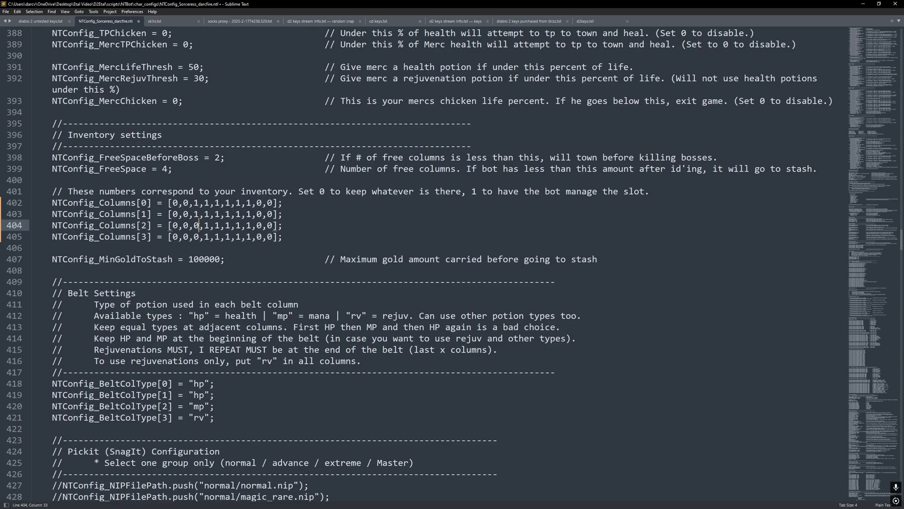
{"action": "key", "text": "BackSpace"}
{"action": "type", "text": "1"}
{"action": "left_click", "coordinate": [200, 236]}
{"action": "key", "text": "BackSpace"}
{"action": "type", "text": "1"}
{"action": "key", "text": "Left"}
{"action": "key", "text": "Left"}
{"action": "key", "text": "BackSpace"}
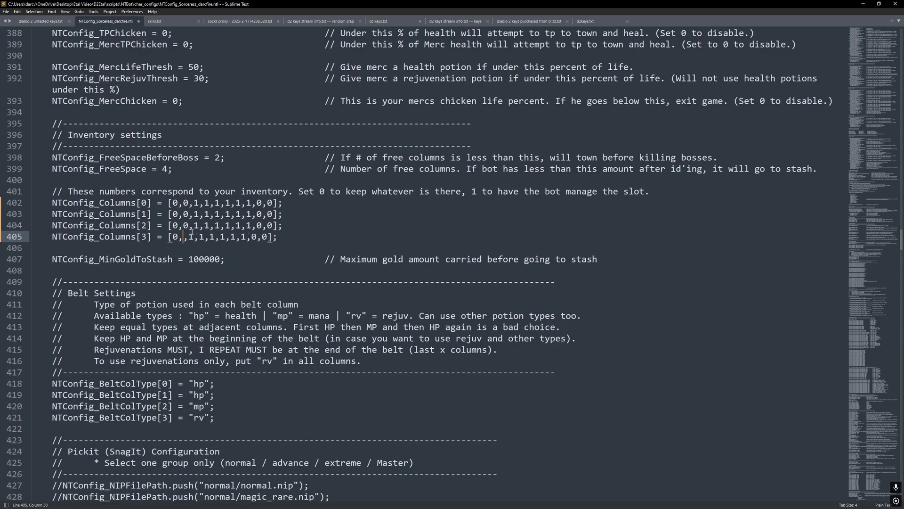
{"action": "type", "text": "1"}
{"action": "left_click", "coordinate": [189, 226]}
{"action": "key", "text": "BackSpace"}
{"action": "type", "text": "1"}
{"action": "left_click", "coordinate": [188, 214]}
{"action": "key", "text": "BackSpace"}
{"action": "type", "text": "1"}
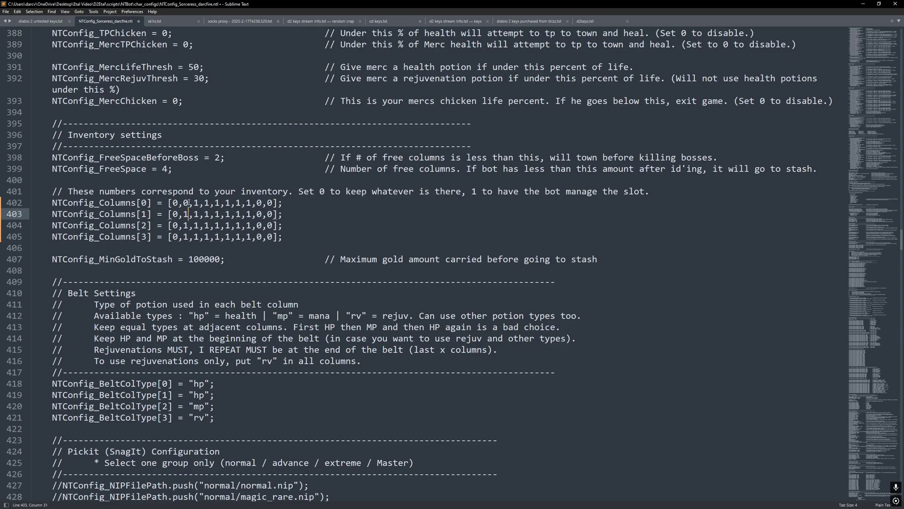
{"action": "left_click", "coordinate": [188, 202]}
{"action": "key", "text": "BackSpace"}
{"action": "type", "text": "1"}
{"action": "left_click", "coordinate": [179, 202]}
{"action": "key", "text": "BackSpace"}
{"action": "type", "text": "1"}
{"action": "left_click", "coordinate": [178, 214]}
{"action": "key", "text": "BackSpace"}
{"action": "type", "text": "1"}
{"action": "left_click", "coordinate": [178, 225]}
{"action": "key", "text": "BackSpace"}
{"action": "type", "text": "1"}
{"action": "left_click", "coordinate": [179, 237]}
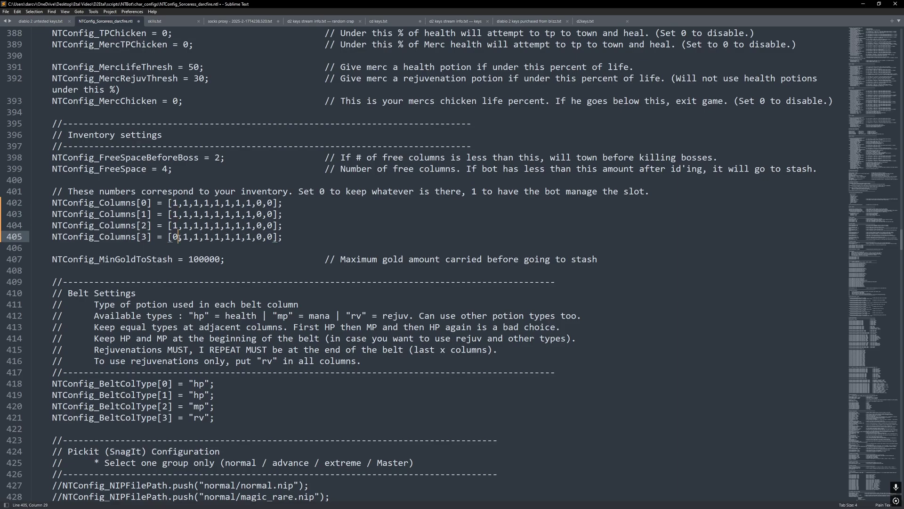
{"action": "key", "text": "BackSpace"}
{"action": "type", "text": "1"}
{"action": "left_click", "coordinate": [284, 239]}
{"action": "scroll", "coordinate": [253, 357], "scroll_direction": "down", "scroll_amount": 3}
{"action": "scroll", "coordinate": [250, 355], "scroll_direction": "down", "scroll_amount": 1}
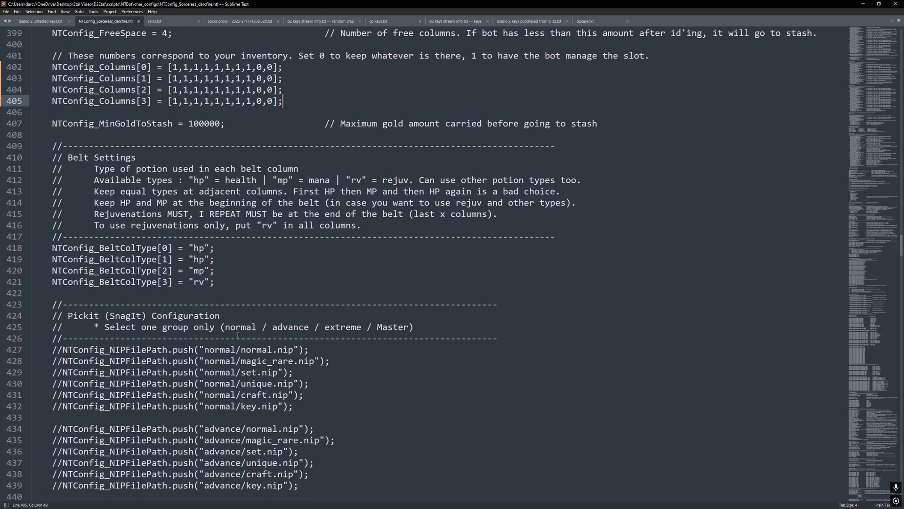
{"action": "left_click", "coordinate": [205, 248]}
{"action": "left_click", "coordinate": [207, 260]}
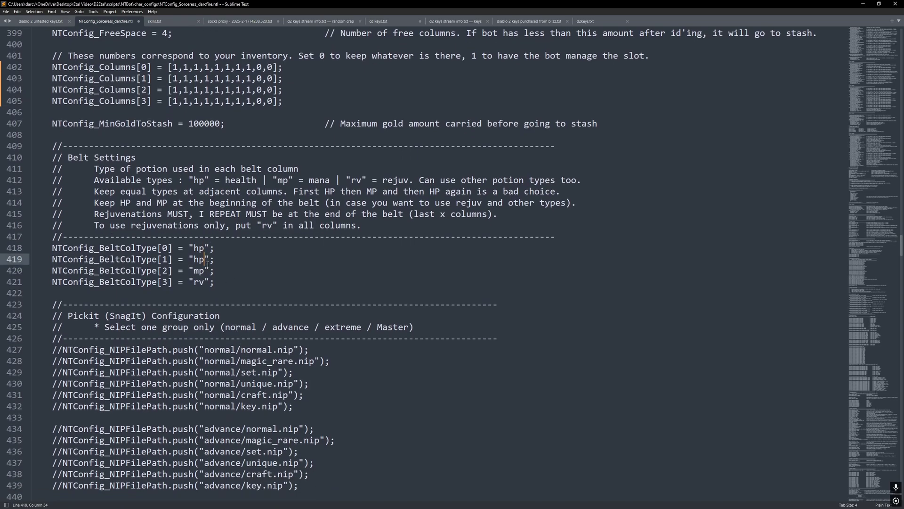
{"action": "left_click", "coordinate": [210, 271]}
{"action": "left_click", "coordinate": [209, 285]}
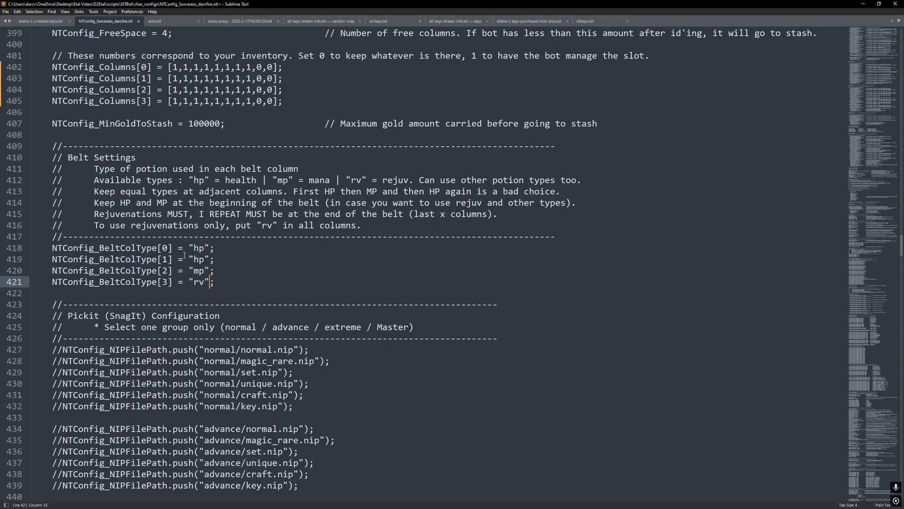
{"action": "left_click", "coordinate": [203, 252]}
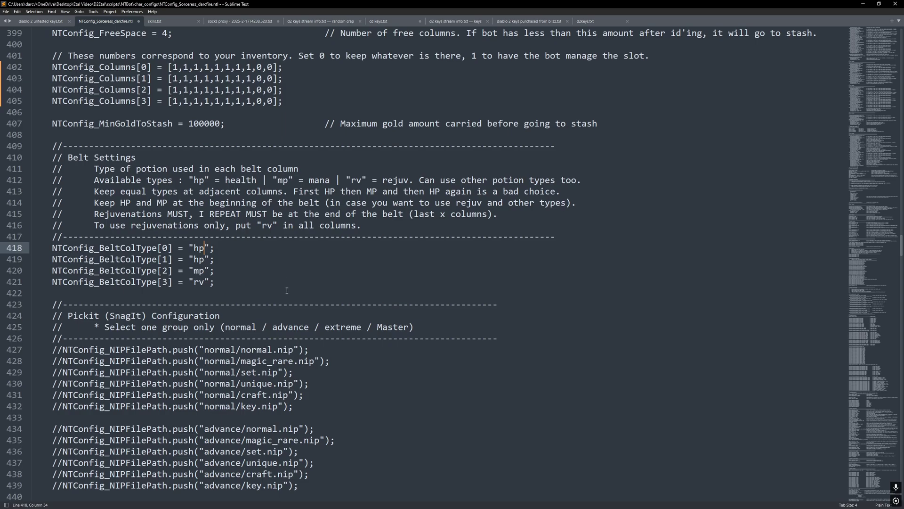
{"action": "left_click", "coordinate": [205, 259]}
{"action": "left_click", "coordinate": [206, 272]}
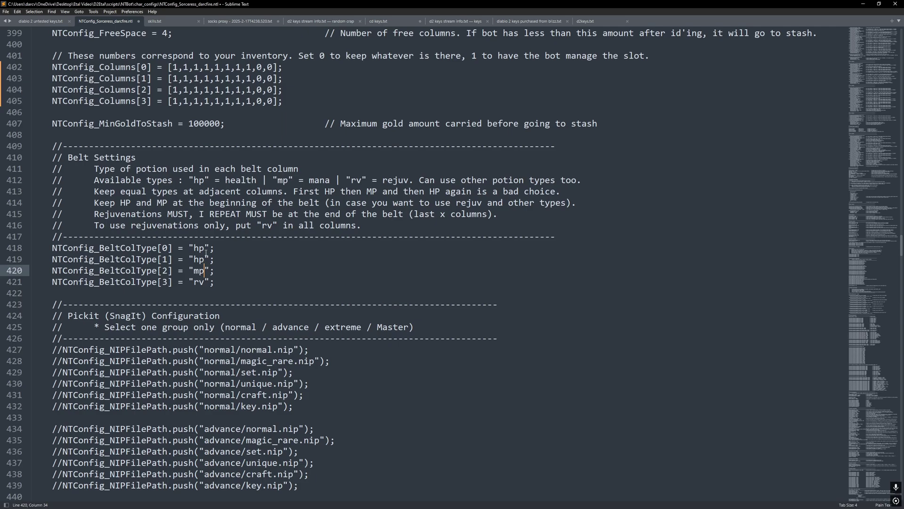
{"action": "left_click", "coordinate": [206, 251]}
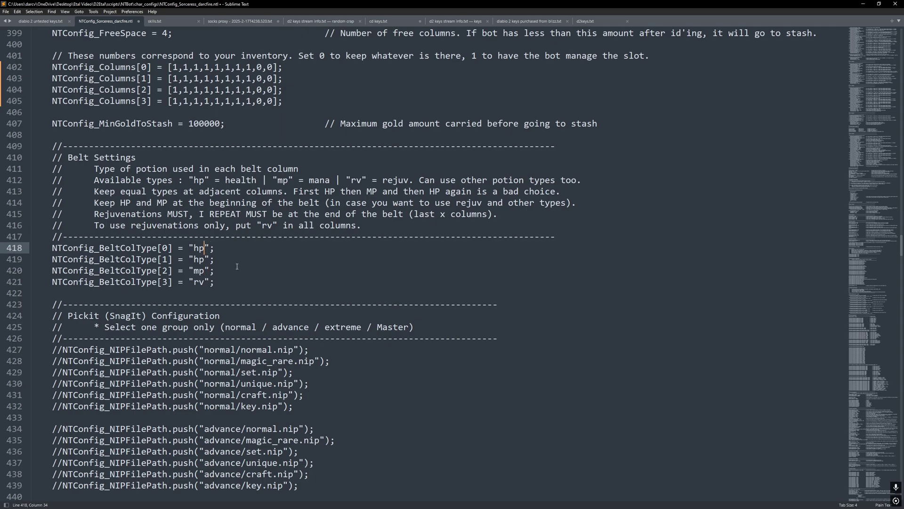
{"action": "left_click", "coordinate": [202, 260]}
{"action": "left_click", "coordinate": [205, 271]}
{"action": "left_click", "coordinate": [199, 281]}
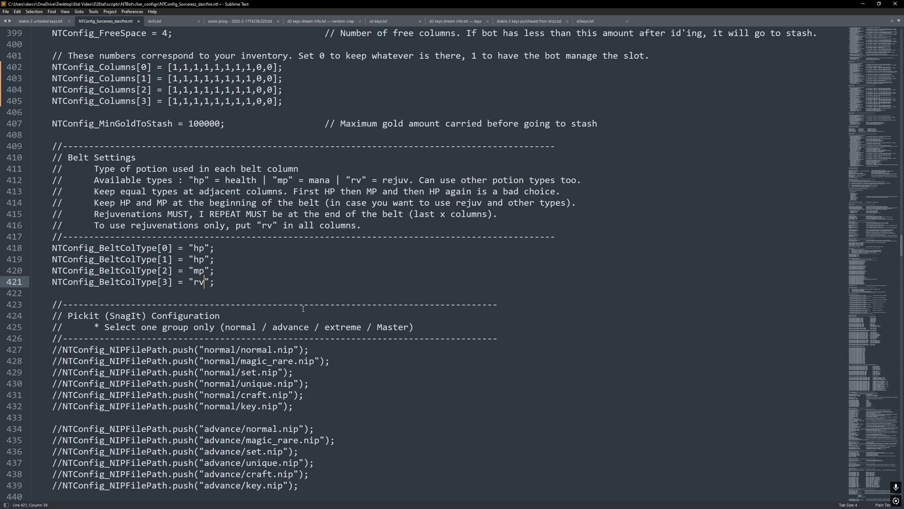
{"action": "scroll", "coordinate": [272, 314], "scroll_direction": "down", "scroll_amount": 9}
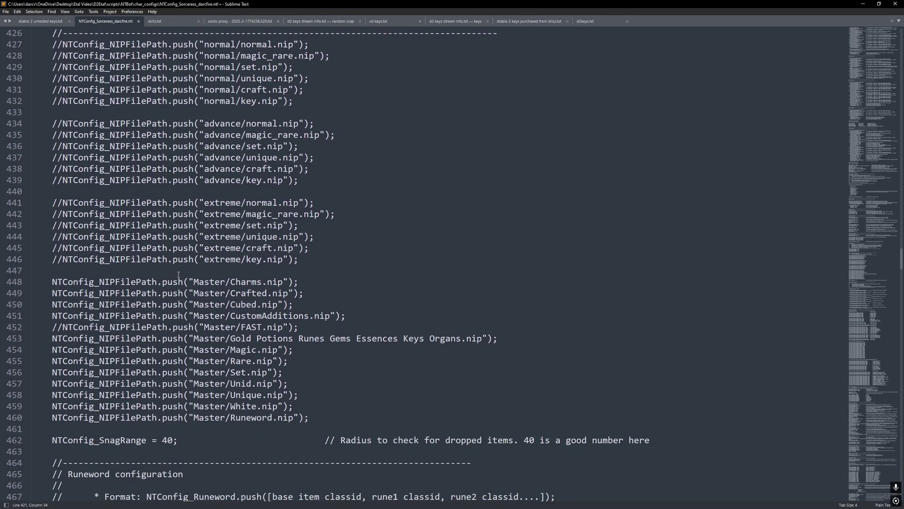
{"action": "scroll", "coordinate": [178, 275], "scroll_direction": "down", "scroll_amount": 2}
{"action": "scroll", "coordinate": [168, 274], "scroll_direction": "down", "scroll_amount": 1}
{"action": "scroll", "coordinate": [155, 277], "scroll_direction": "up", "scroll_amount": 4}
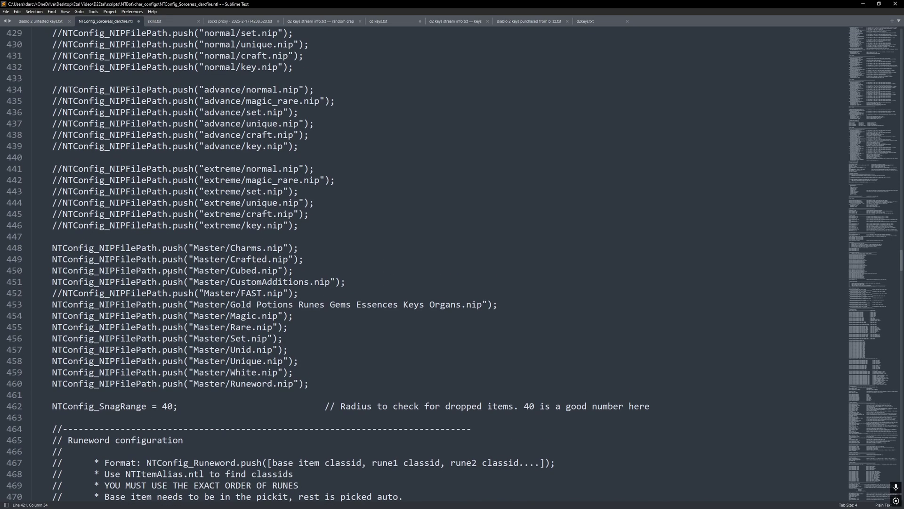
{"action": "scroll", "coordinate": [158, 287], "scroll_direction": "down", "scroll_amount": 1}
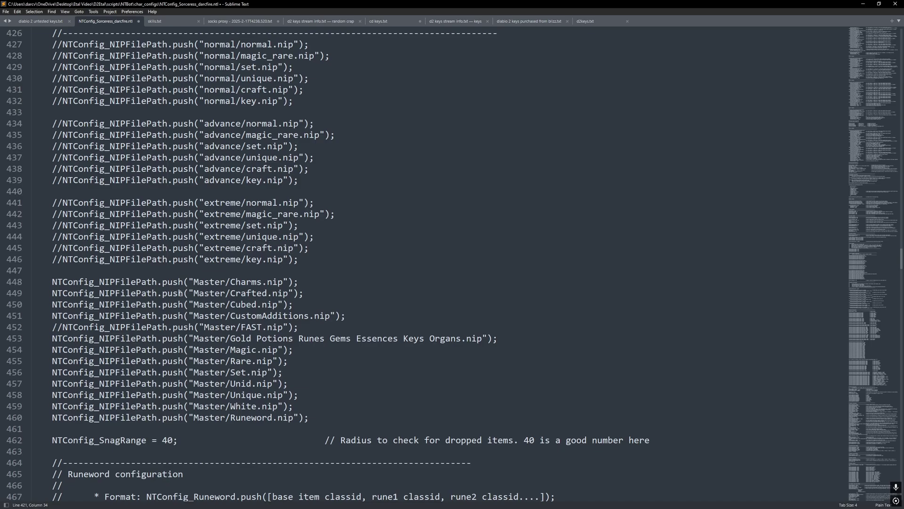
{"action": "left_click_drag", "start_coordinate": [318, 418], "coordinate": [52, 281]}
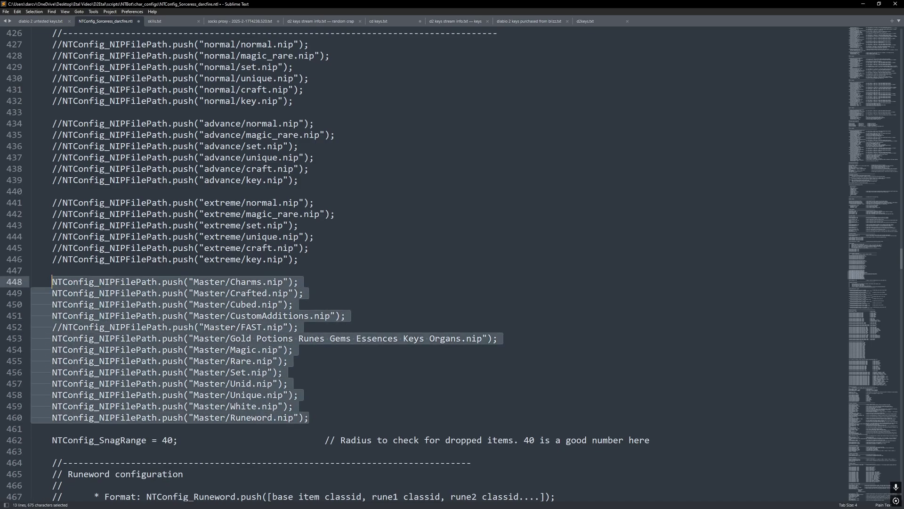
{"action": "left_click", "coordinate": [315, 394]}
{"action": "scroll", "coordinate": [298, 385], "scroll_direction": "down", "scroll_amount": 1}
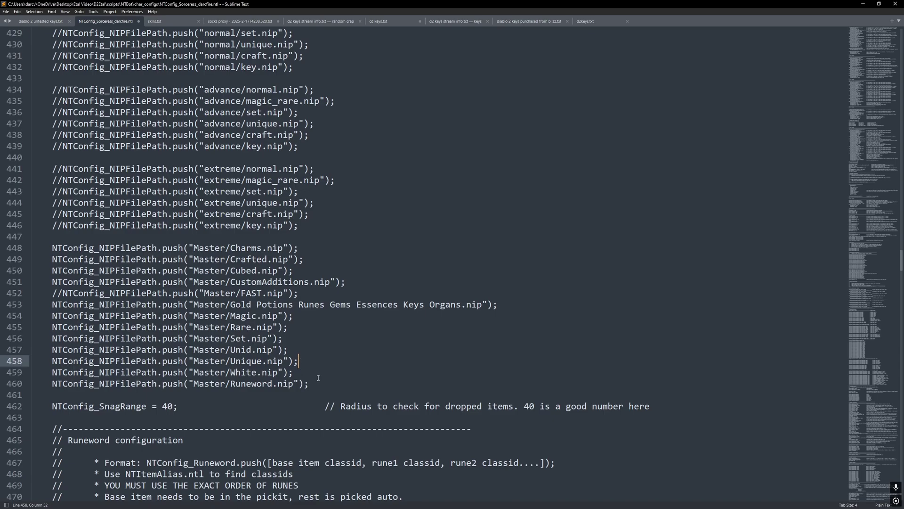
{"action": "left_click", "coordinate": [318, 381]}
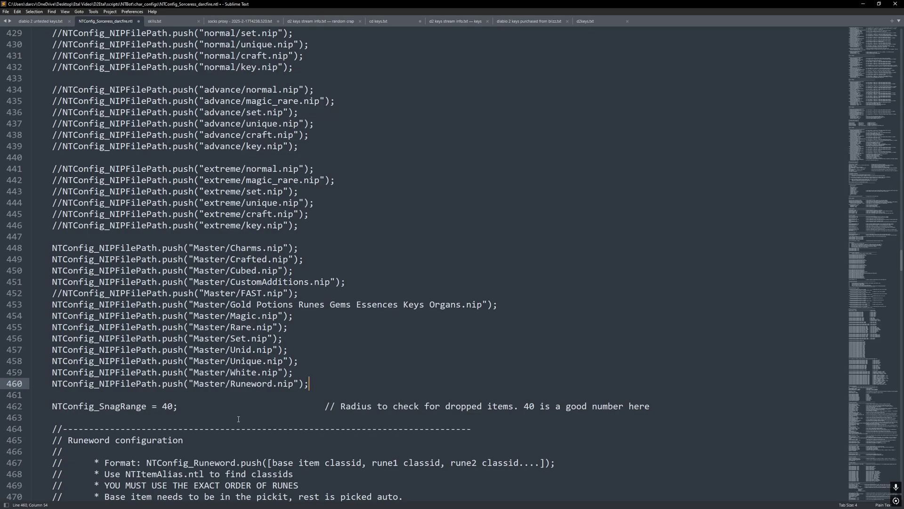
{"action": "scroll", "coordinate": [166, 264], "scroll_direction": "down", "scroll_amount": 8}
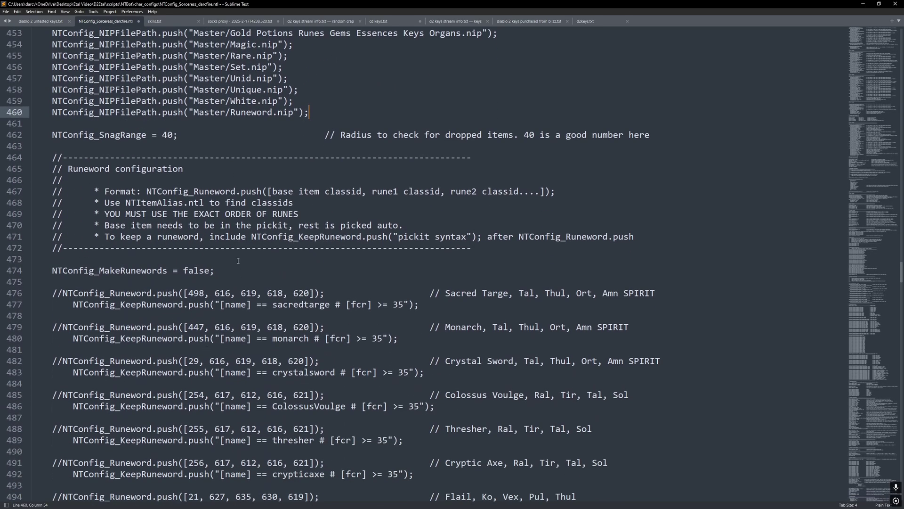
{"action": "scroll", "coordinate": [238, 261], "scroll_direction": "down", "scroll_amount": 8}
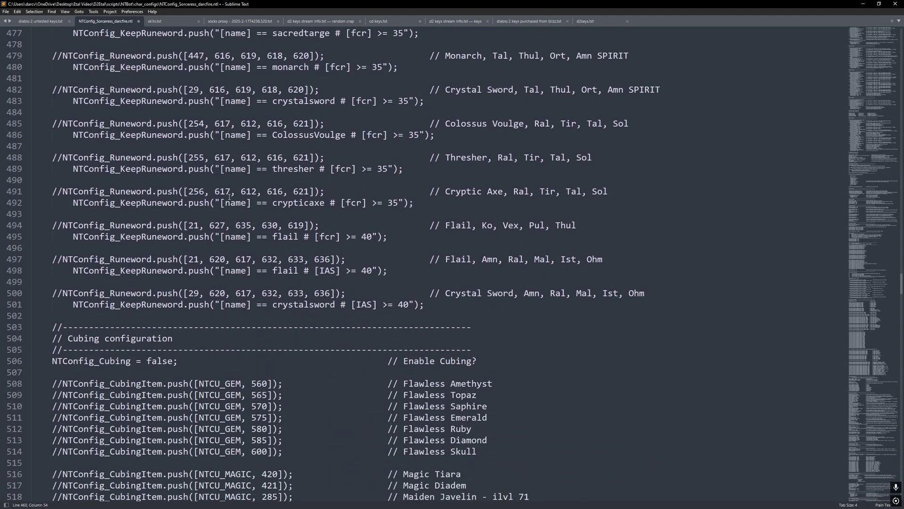
{"action": "scroll", "coordinate": [230, 198], "scroll_direction": "down", "scroll_amount": 4}
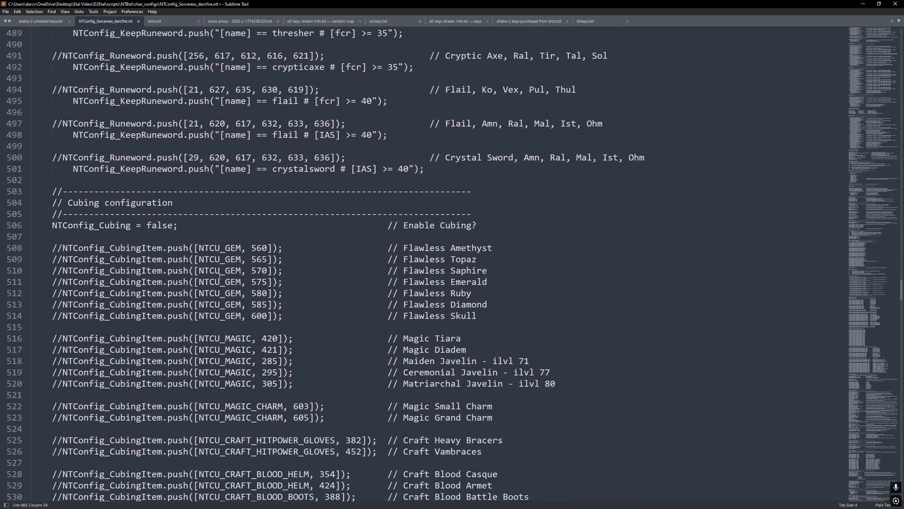
{"action": "scroll", "coordinate": [219, 277], "scroll_direction": "down", "scroll_amount": 3}
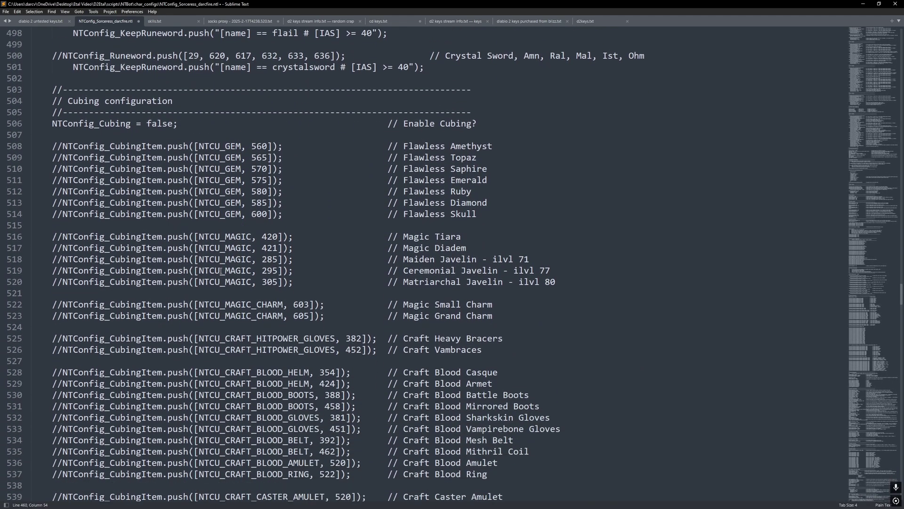
{"action": "scroll", "coordinate": [220, 271], "scroll_direction": "down", "scroll_amount": 1}
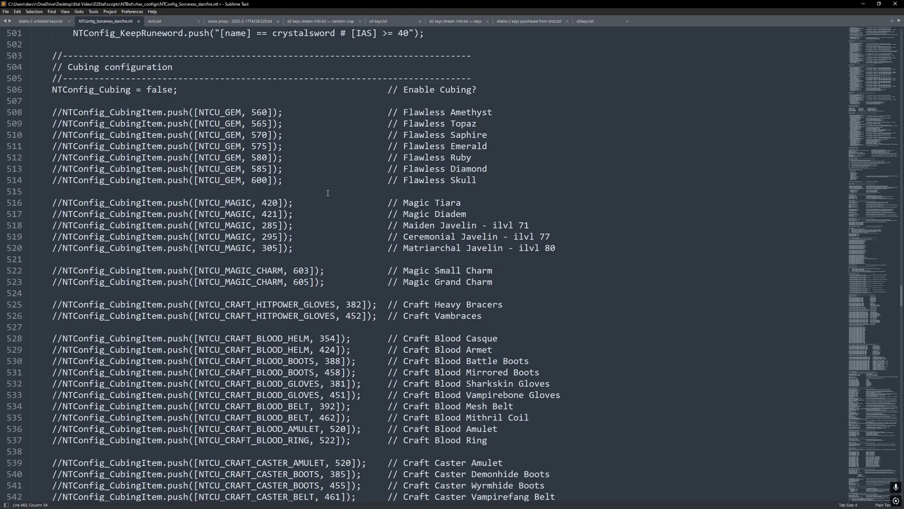
{"action": "scroll", "coordinate": [327, 192], "scroll_direction": "down", "scroll_amount": 2}
{"action": "scroll", "coordinate": [325, 188], "scroll_direction": "up", "scroll_amount": 2}
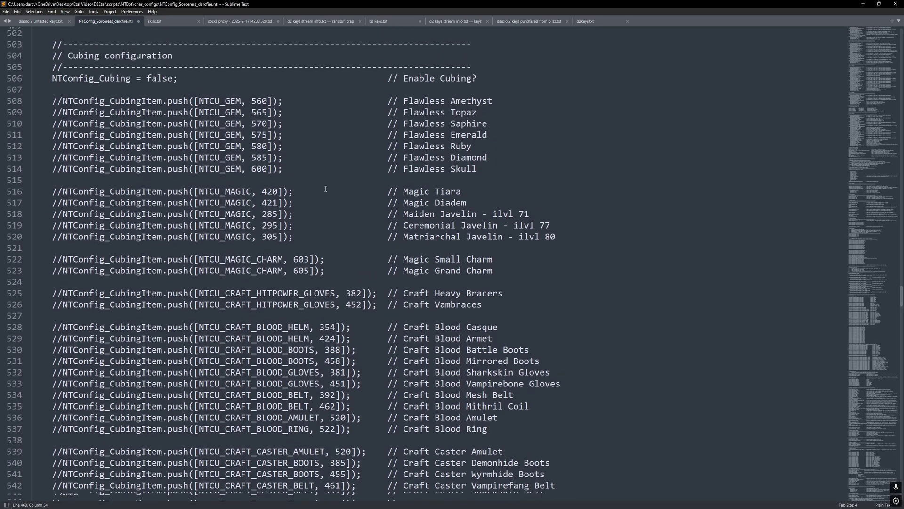
{"action": "scroll", "coordinate": [325, 188], "scroll_direction": "up", "scroll_amount": 2}
{"action": "scroll", "coordinate": [325, 192], "scroll_direction": "down", "scroll_amount": 3}
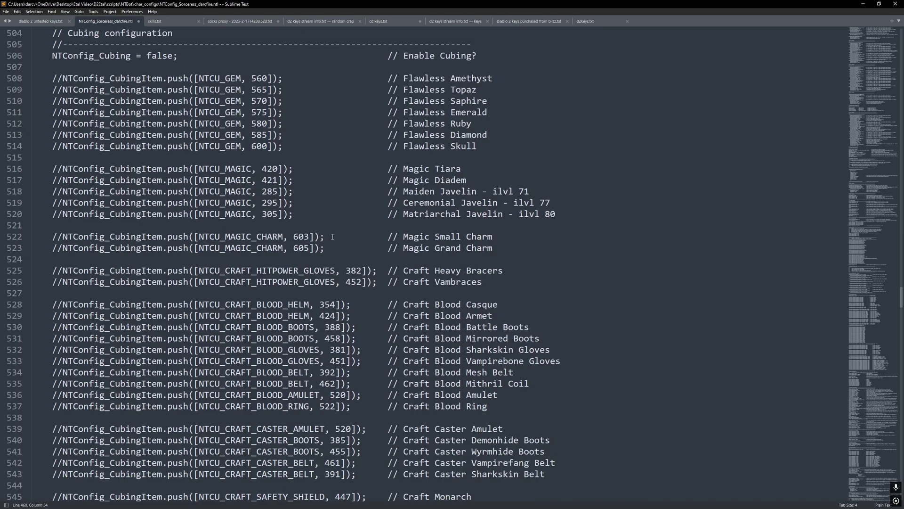
{"action": "scroll", "coordinate": [349, 198], "scroll_direction": "down", "scroll_amount": 2}
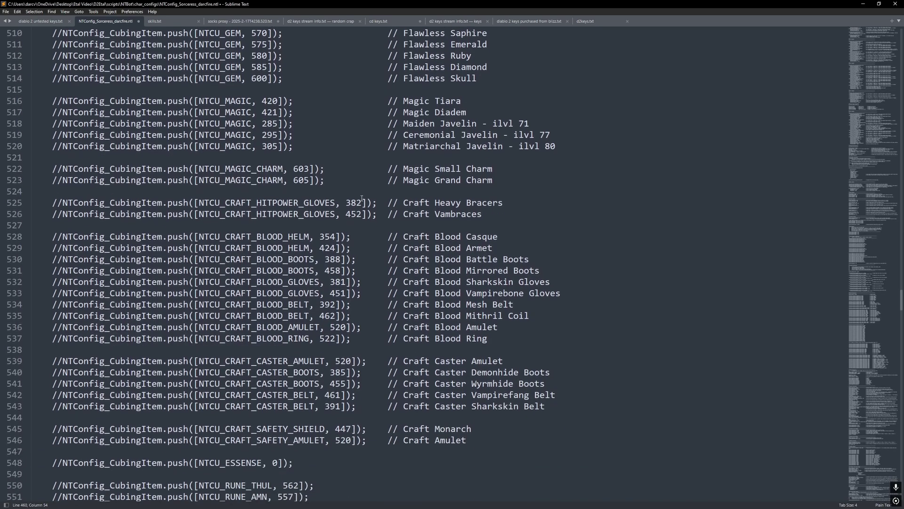
{"action": "scroll", "coordinate": [362, 198], "scroll_direction": "down", "scroll_amount": 2}
{"action": "scroll", "coordinate": [349, 192], "scroll_direction": "down", "scroll_amount": 1}
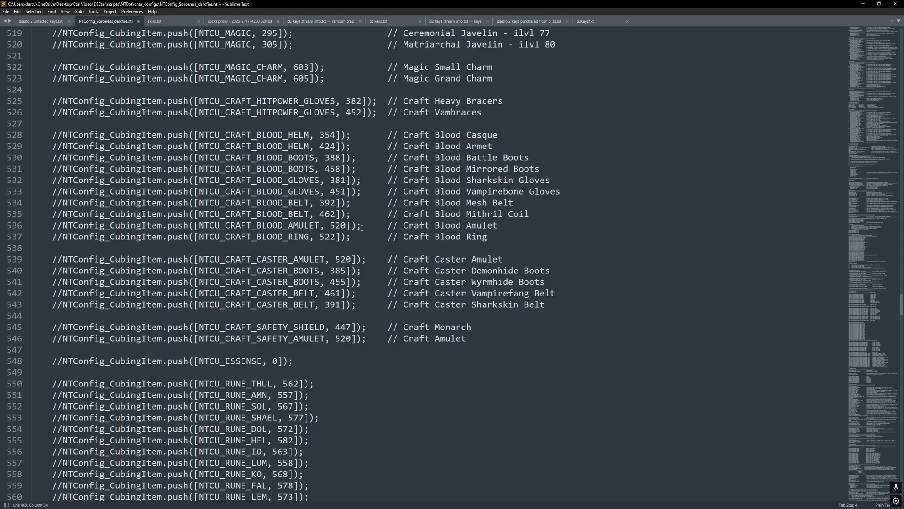
{"action": "scroll", "coordinate": [348, 259], "scroll_direction": "down", "scroll_amount": 3}
{"action": "scroll", "coordinate": [358, 266], "scroll_direction": "up", "scroll_amount": 5}
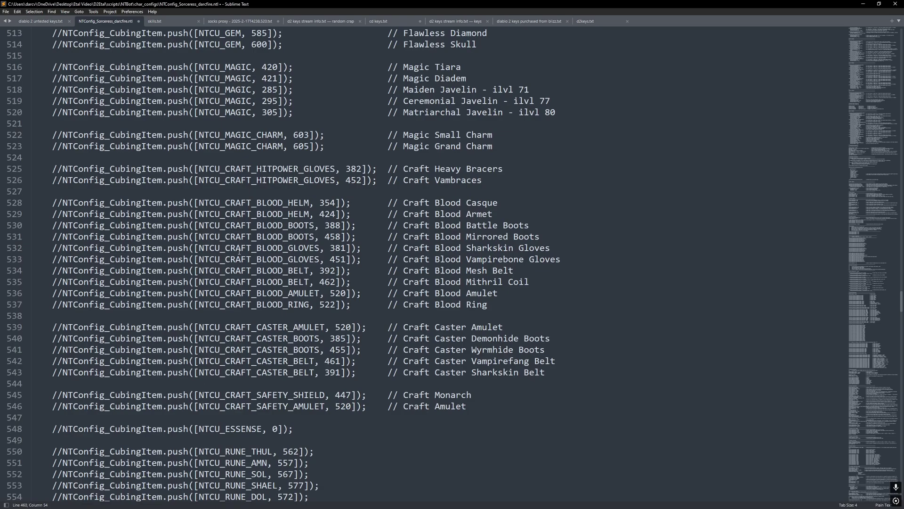
{"action": "scroll", "coordinate": [172, 188], "scroll_direction": "down", "scroll_amount": 2}
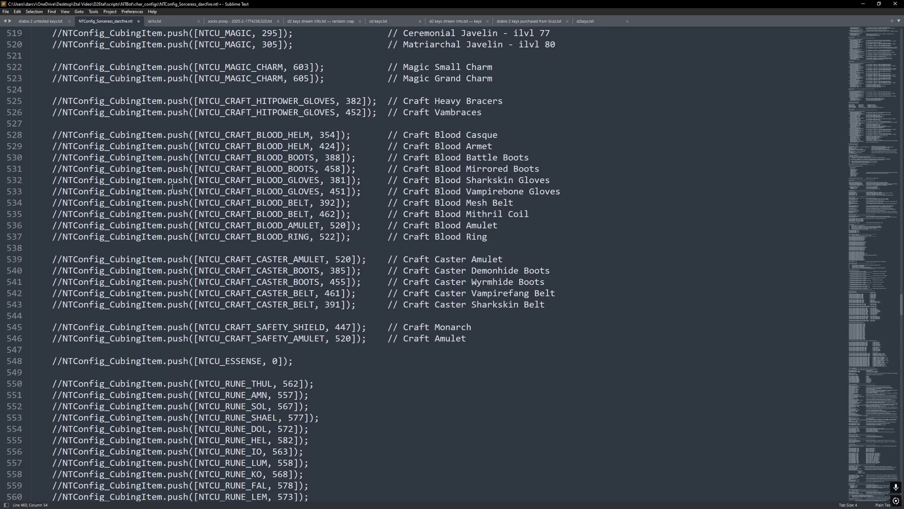
Remove the // from line 543 to activate the NTCU_CRAFT_CASTER_BELT, 391 cubing recipe.
{"action": "left_click", "coordinate": [57, 158]}
{"action": "left_click", "coordinate": [66, 162]}
{"action": "left_click", "coordinate": [65, 305]}
{"action": "key", "text": "BackSpace"}
{"action": "key", "text": "BackSpace"}
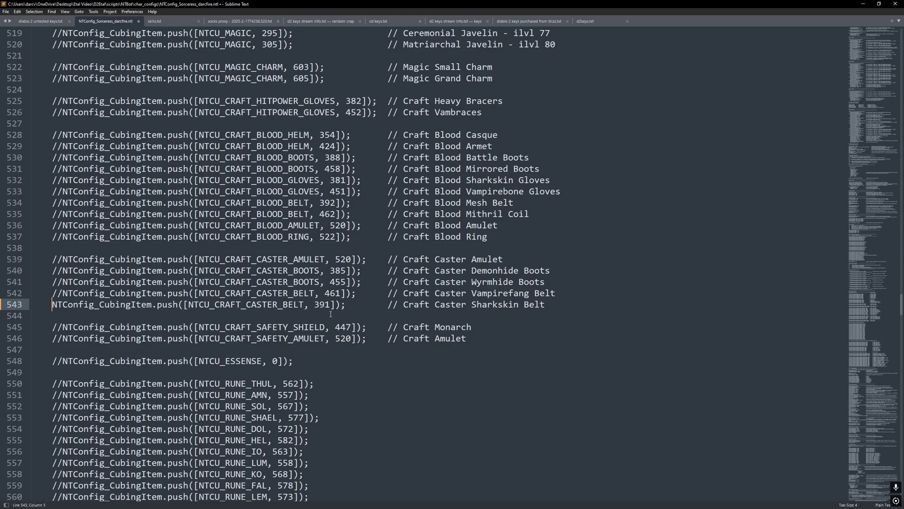
{"action": "scroll", "coordinate": [337, 313], "scroll_direction": "down", "scroll_amount": 1}
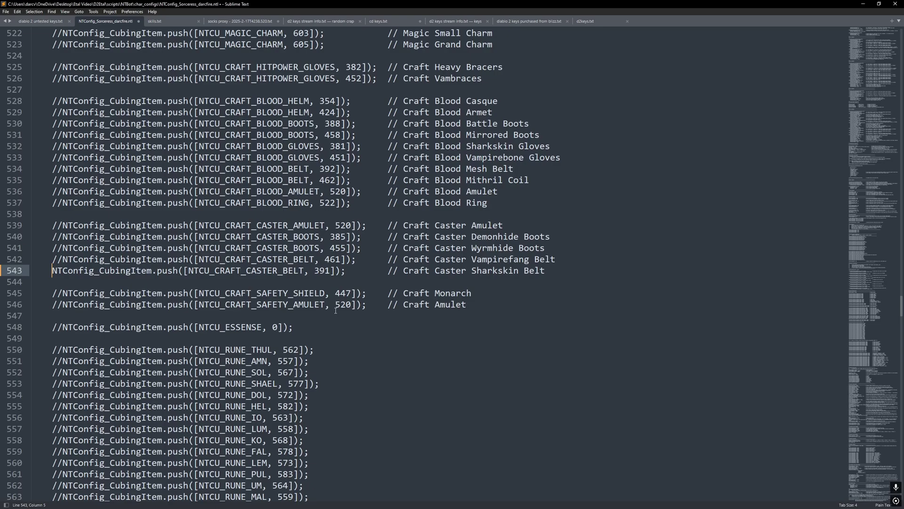
{"action": "scroll", "coordinate": [335, 311], "scroll_direction": "down", "scroll_amount": 6}
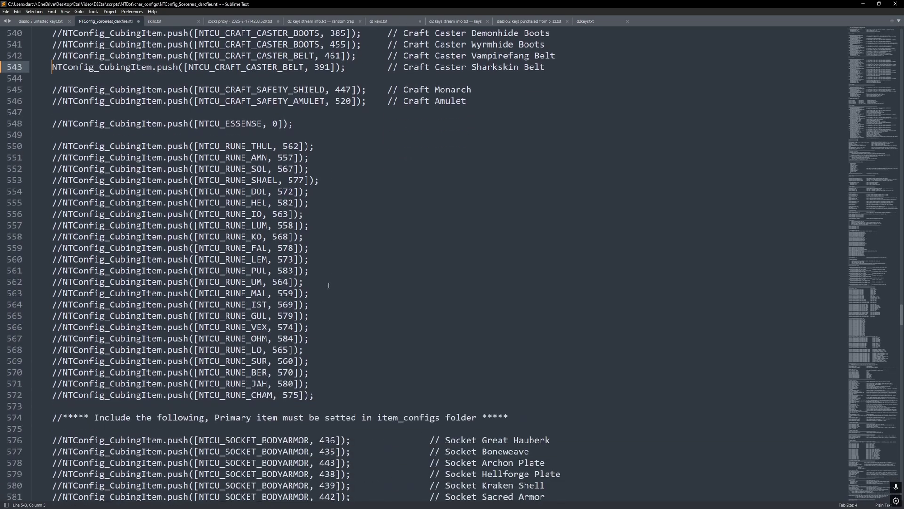
{"action": "left_click", "coordinate": [232, 123]}
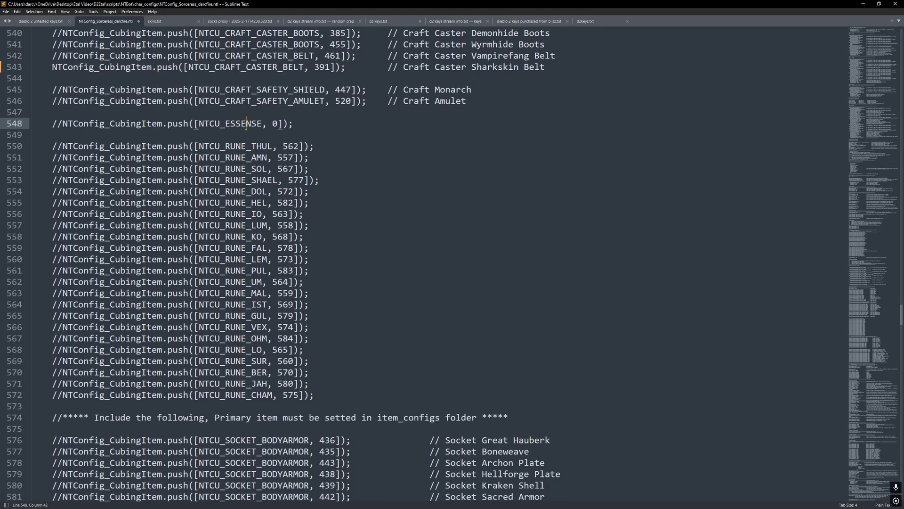
{"action": "left_click", "coordinate": [317, 180]}
{"action": "left_click", "coordinate": [316, 237]}
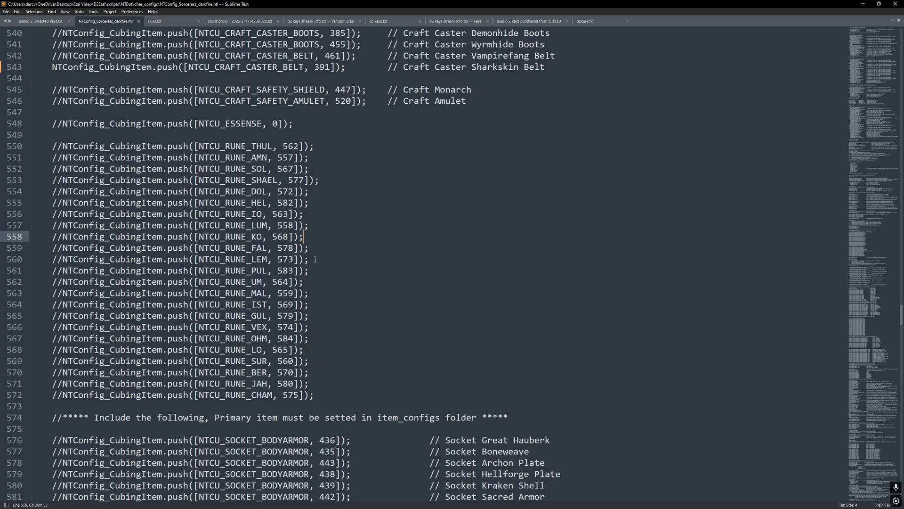
{"action": "left_click", "coordinate": [313, 293]}
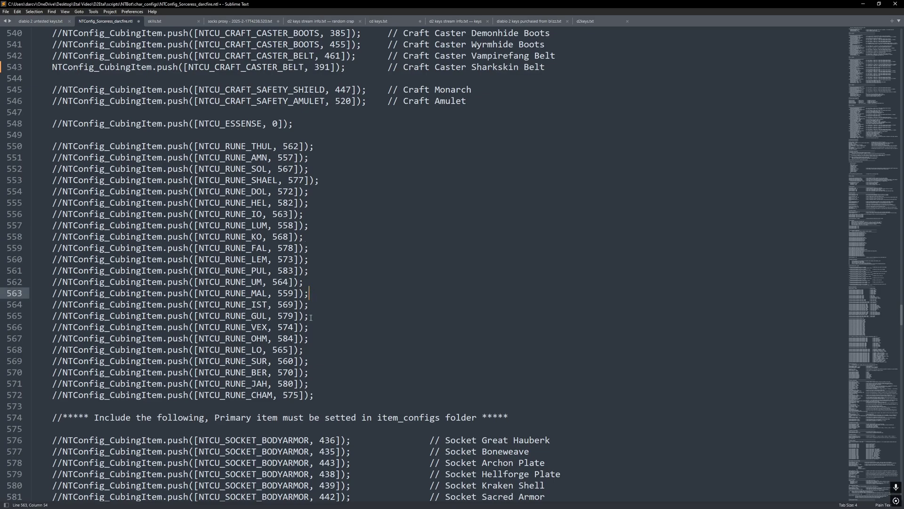
{"action": "left_click", "coordinate": [315, 327]}
{"action": "left_click", "coordinate": [316, 360]}
{"action": "left_click", "coordinate": [317, 373]}
{"action": "scroll", "coordinate": [317, 379], "scroll_direction": "down", "scroll_amount": 8}
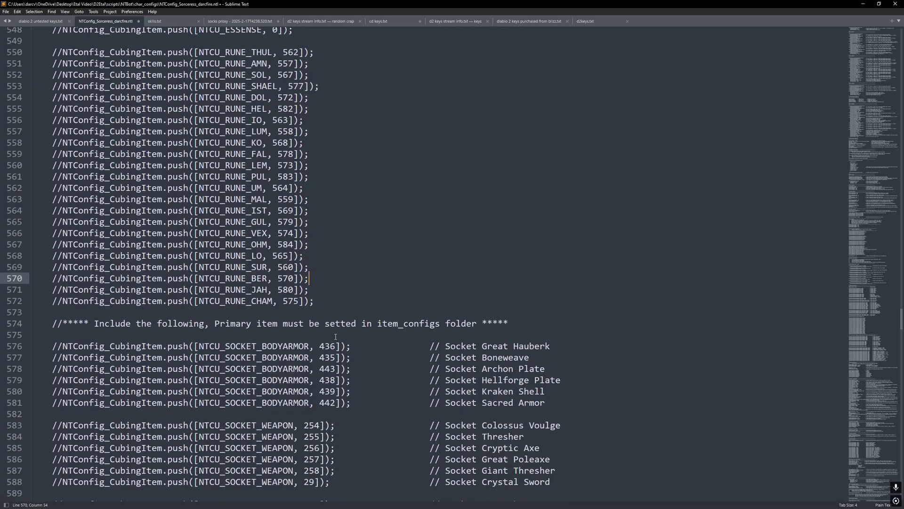
{"action": "scroll", "coordinate": [338, 323], "scroll_direction": "down", "scroll_amount": 1}
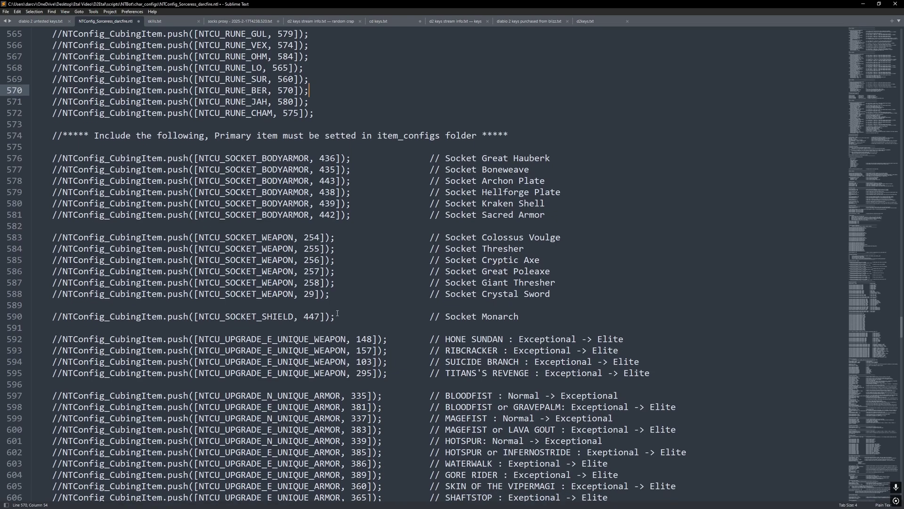
{"action": "scroll", "coordinate": [443, 186], "scroll_direction": "down", "scroll_amount": 3}
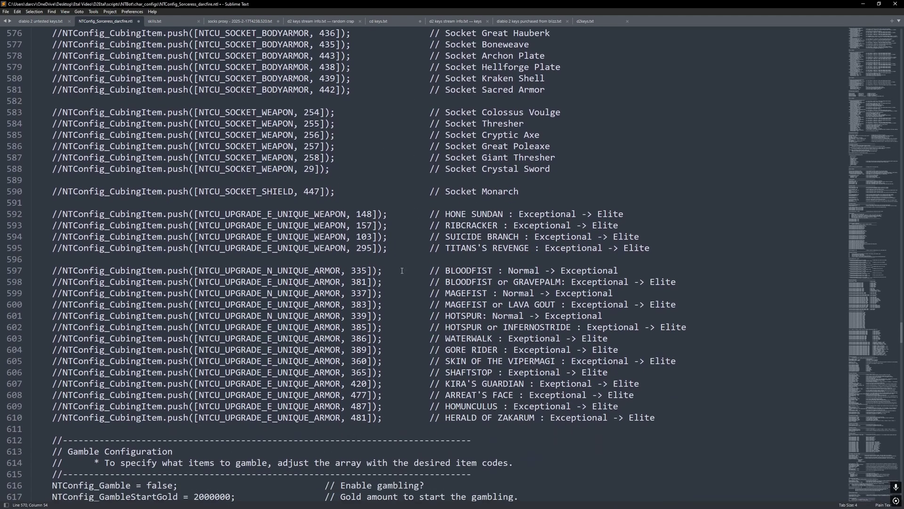
{"action": "scroll", "coordinate": [408, 263], "scroll_direction": "down", "scroll_amount": 2}
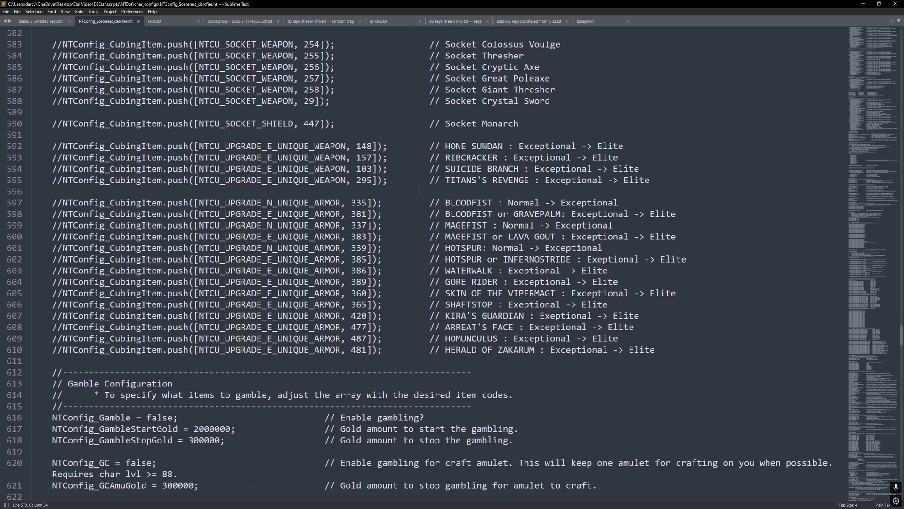
{"action": "left_click", "coordinate": [431, 170]}
{"action": "left_click", "coordinate": [388, 226]}
{"action": "scroll", "coordinate": [387, 242], "scroll_direction": "down", "scroll_amount": 7}
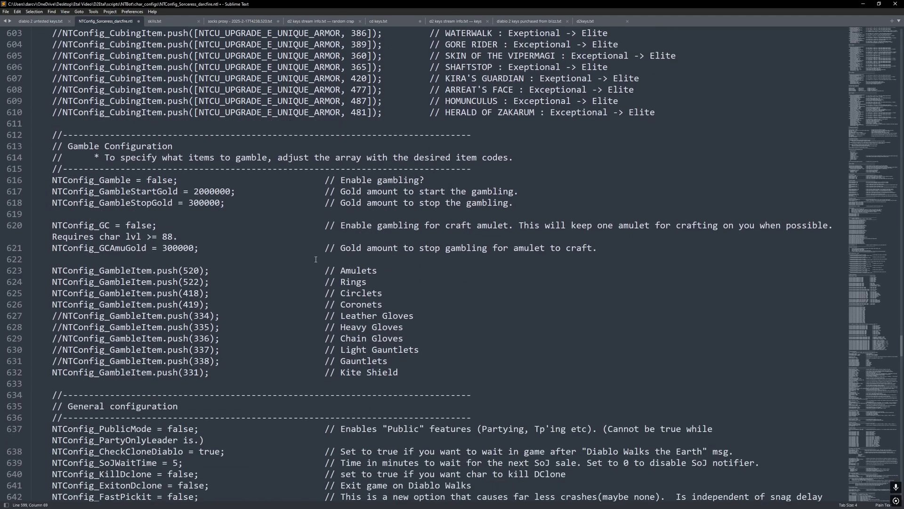
{"action": "scroll", "coordinate": [298, 254], "scroll_direction": "up", "scroll_amount": 3}
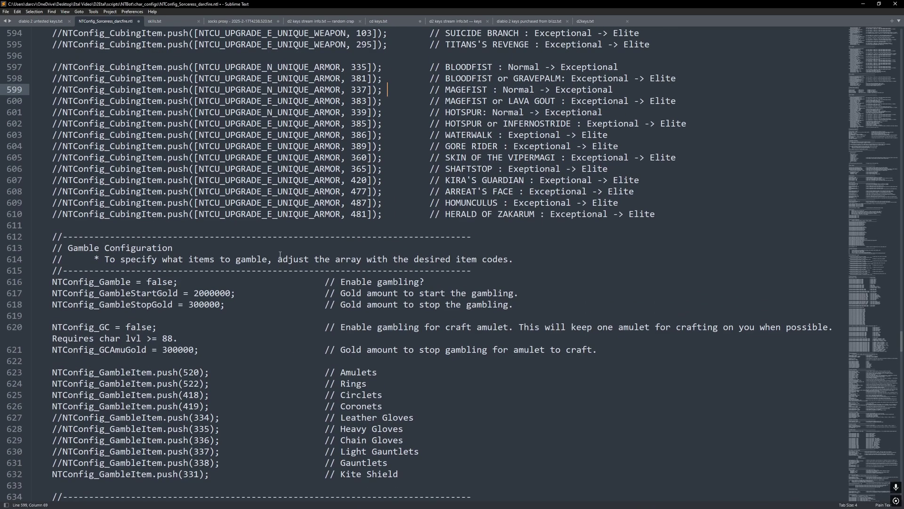
{"action": "left_click", "coordinate": [63, 214]}
{"action": "scroll", "coordinate": [278, 307], "scroll_direction": "down", "scroll_amount": 3}
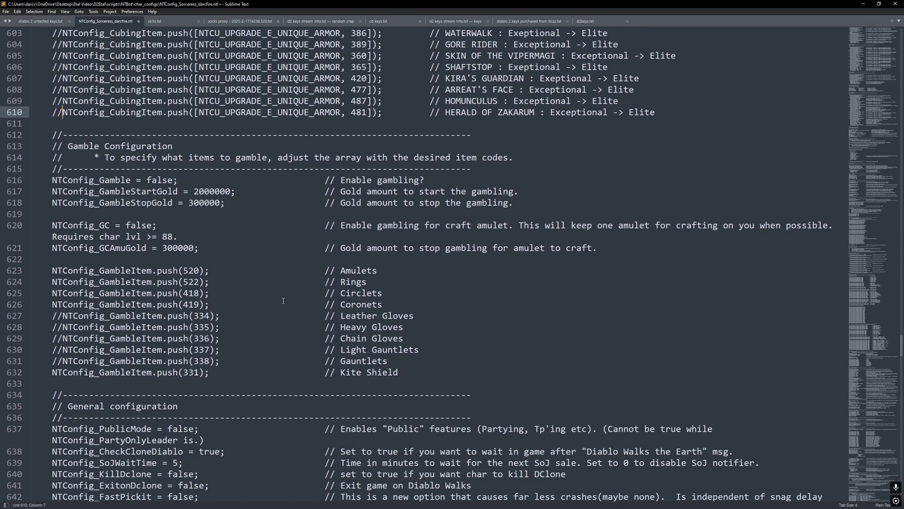
{"action": "scroll", "coordinate": [280, 283], "scroll_direction": "down", "scroll_amount": 2}
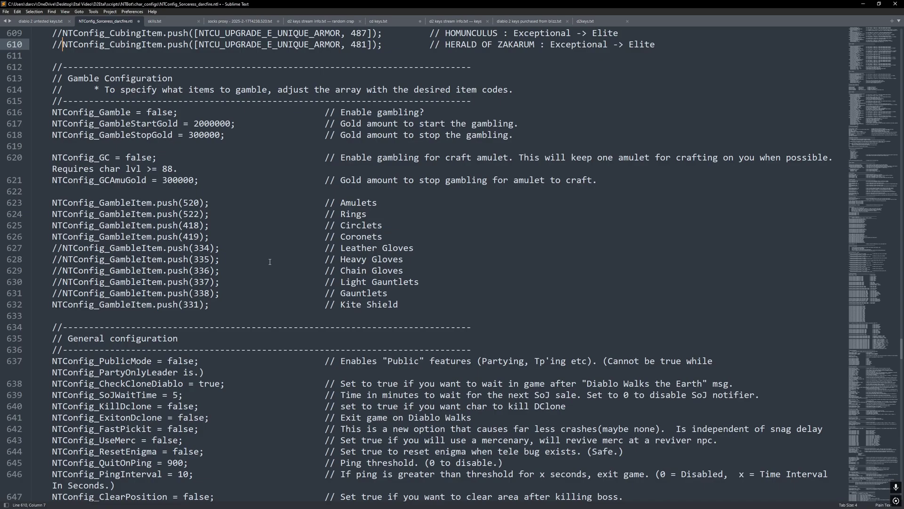
{"action": "scroll", "coordinate": [270, 261], "scroll_direction": "down", "scroll_amount": 3}
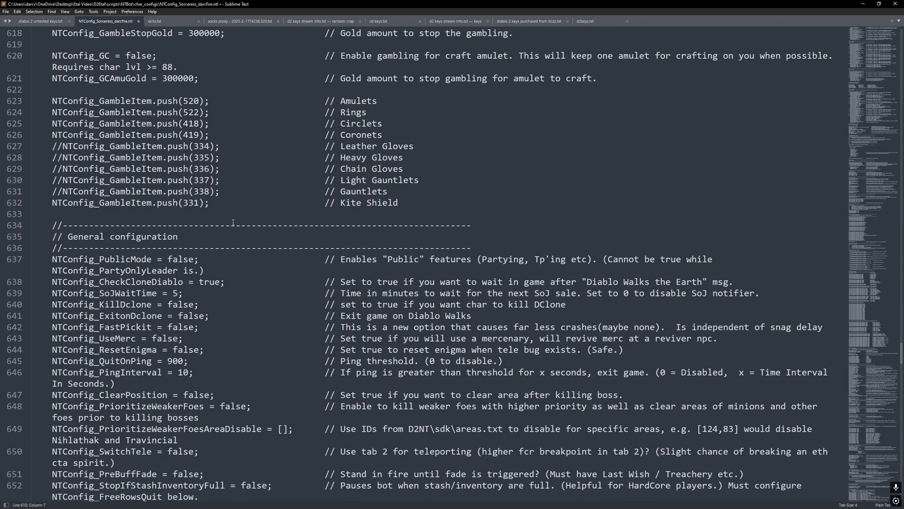
{"action": "scroll", "coordinate": [150, 239], "scroll_direction": "up", "scroll_amount": 3}
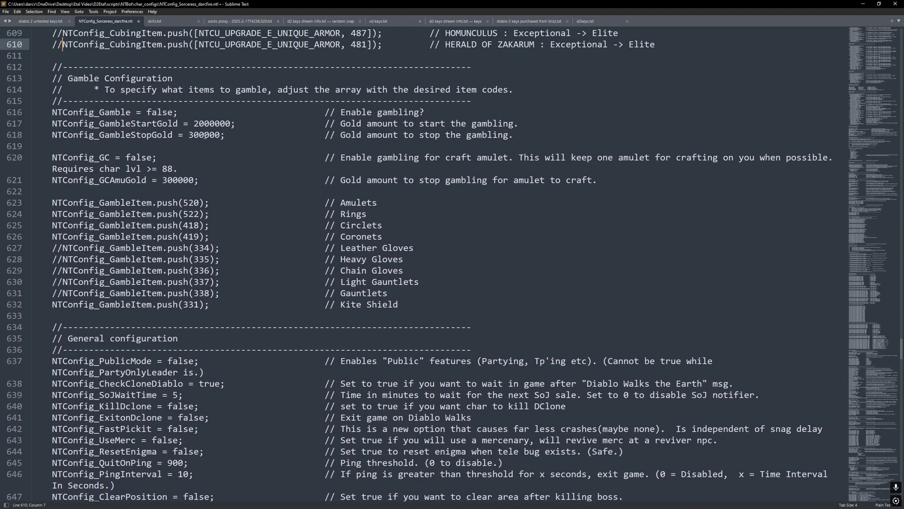
{"action": "left_click", "coordinate": [232, 124]}
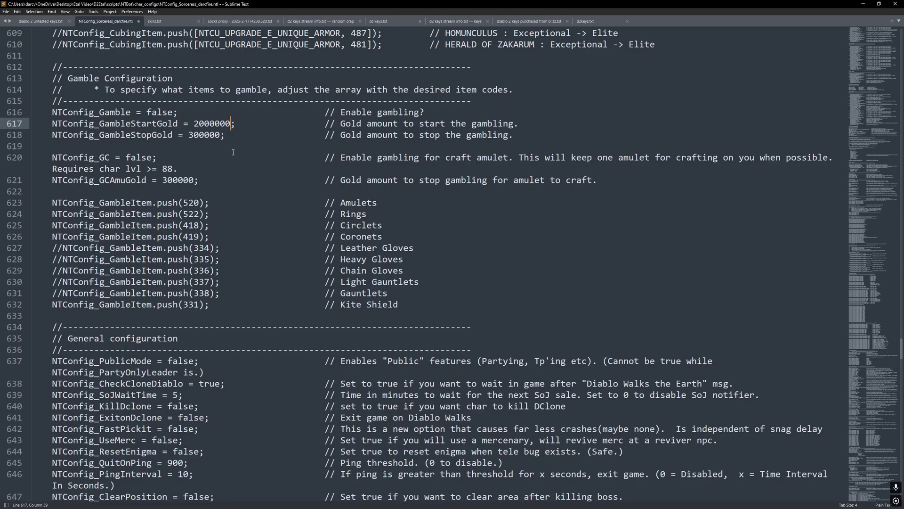
{"action": "left_click", "coordinate": [221, 135]}
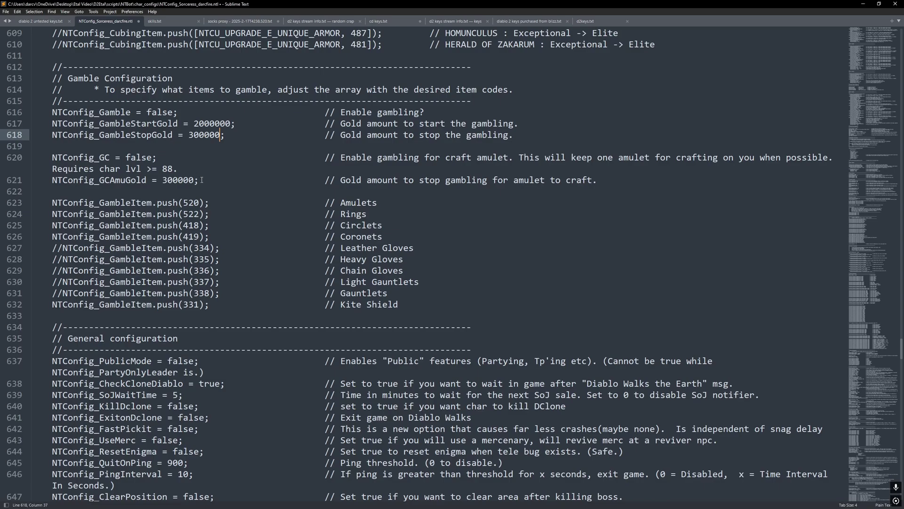
{"action": "scroll", "coordinate": [165, 179], "scroll_direction": "down", "scroll_amount": 1}
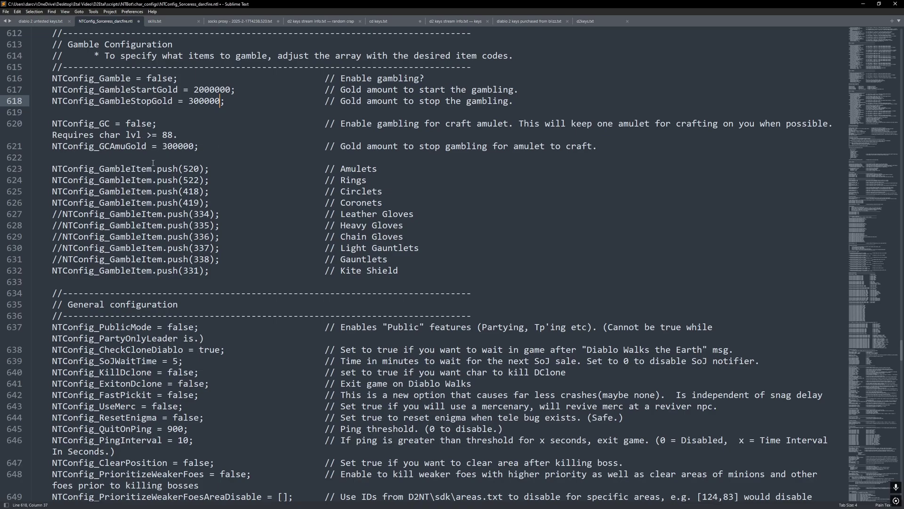
{"action": "scroll", "coordinate": [153, 163], "scroll_direction": "down", "scroll_amount": 2}
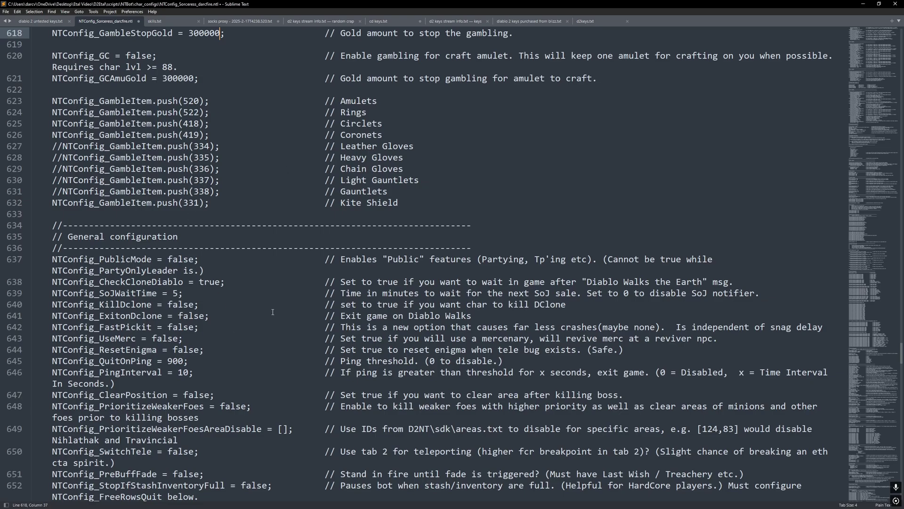
{"action": "scroll", "coordinate": [270, 302], "scroll_direction": "down", "scroll_amount": 3}
{"action": "scroll", "coordinate": [260, 283], "scroll_direction": "down", "scroll_amount": 2}
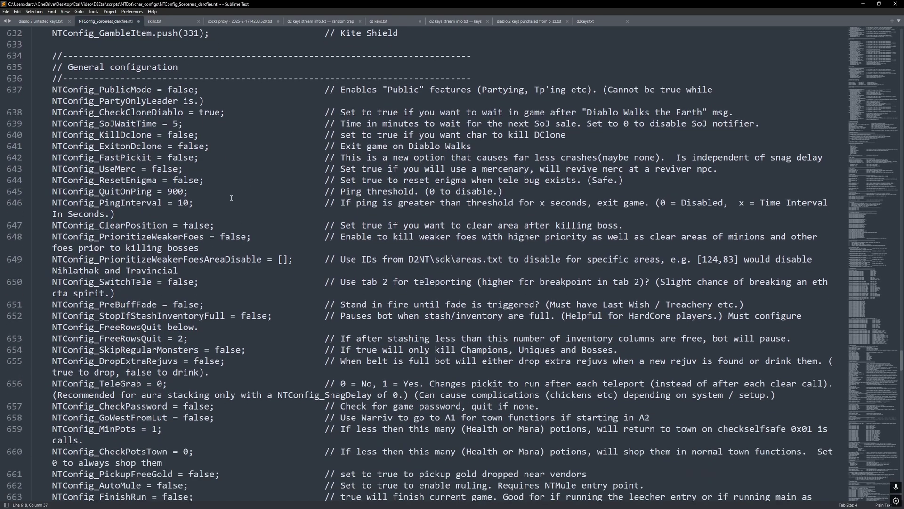
{"action": "left_click", "coordinate": [194, 89]}
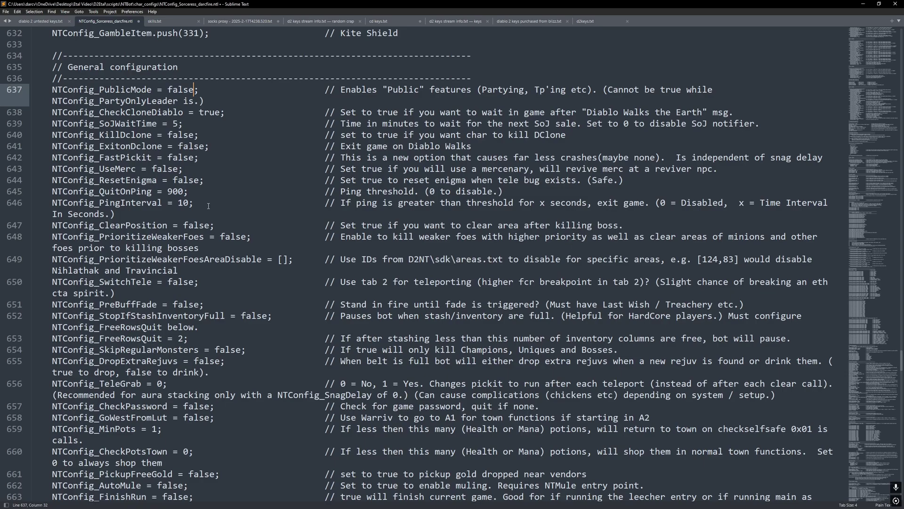
{"action": "left_click", "coordinate": [222, 112]}
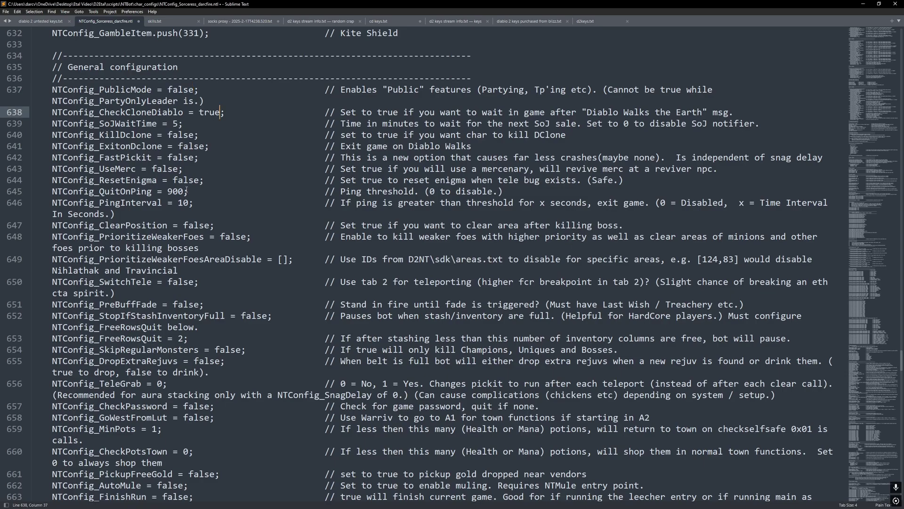
{"action": "left_click", "coordinate": [178, 125]}
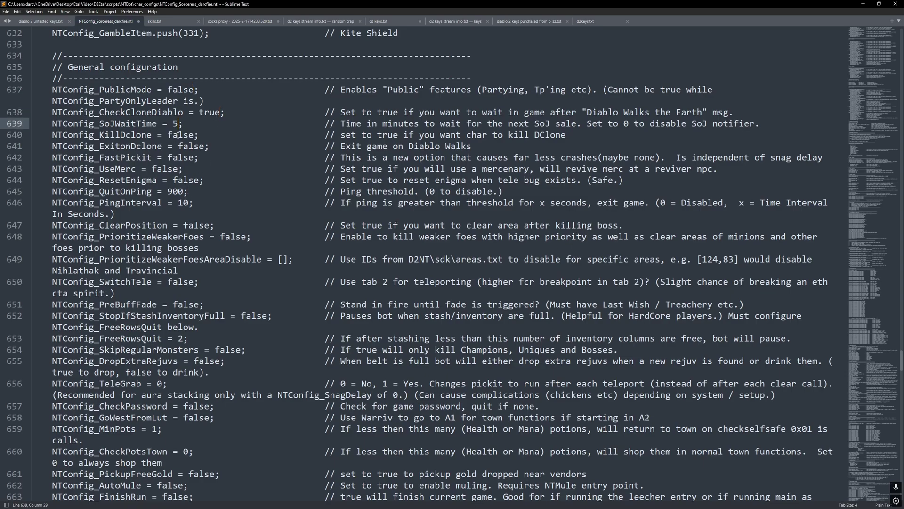
{"action": "left_click", "coordinate": [192, 160]}
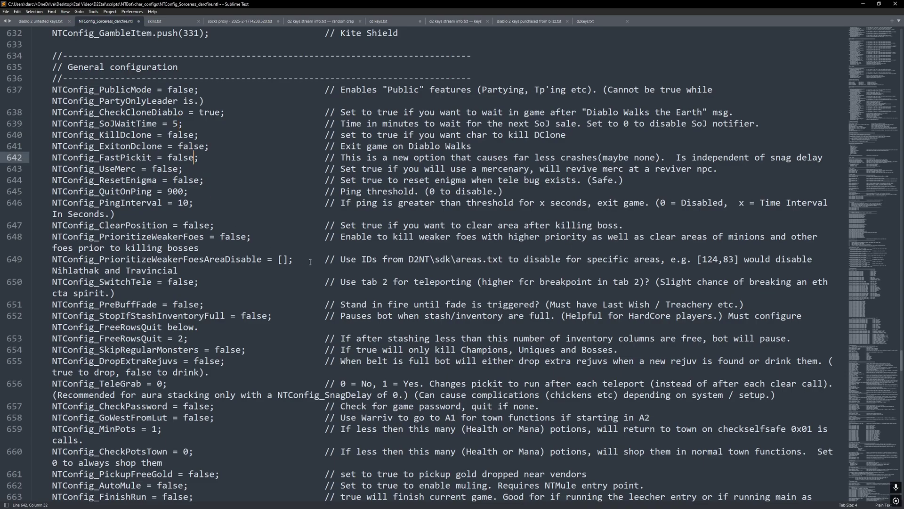
Change NTConfig_FastPickit, NTConfig_UseMerc and NTConfig_ResetEnigma from false to true on lines 642–644.
{"action": "key", "text": "BackSpace"}
{"action": "key", "text": "BackSpace"}
{"action": "key", "text": "BackSpace"}
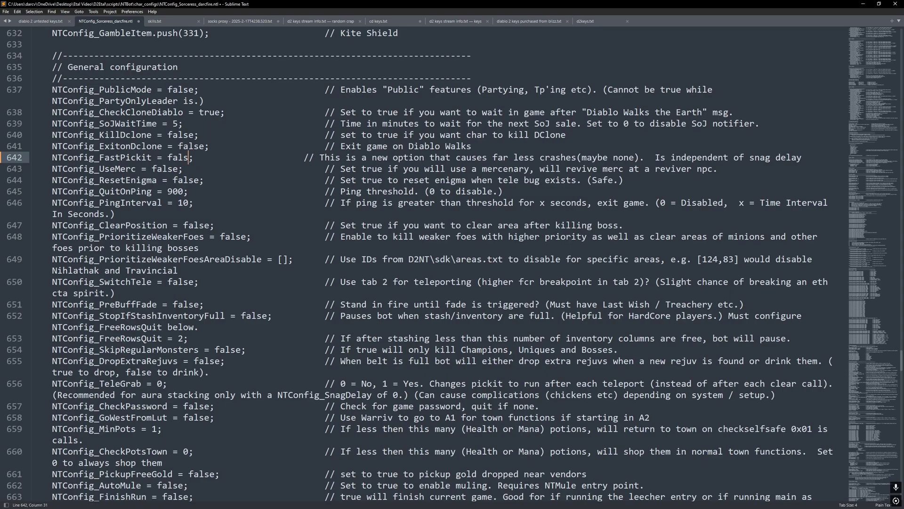
{"action": "key", "text": "BackSpace"}
{"action": "key", "text": "BackSpace"}
{"action": "type", "text": "true"}
{"action": "left_click", "coordinate": [179, 169]}
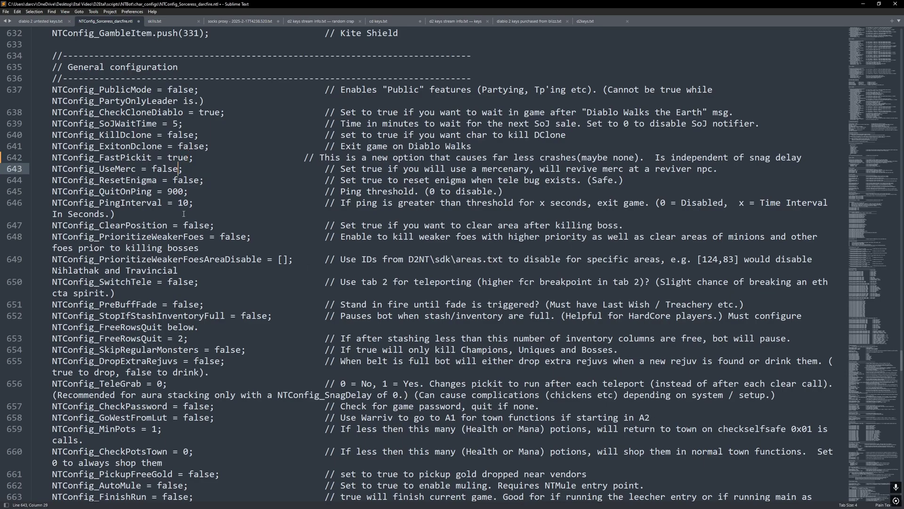
{"action": "key", "text": "BackSpace"}
{"action": "key", "text": "BackSpace"}
{"action": "key", "text": "BackSpace"}
{"action": "key", "text": "BackSpace"}
{"action": "key", "text": "BackSpace"}
{"action": "type", "text": "true"}
{"action": "left_click", "coordinate": [199, 180]}
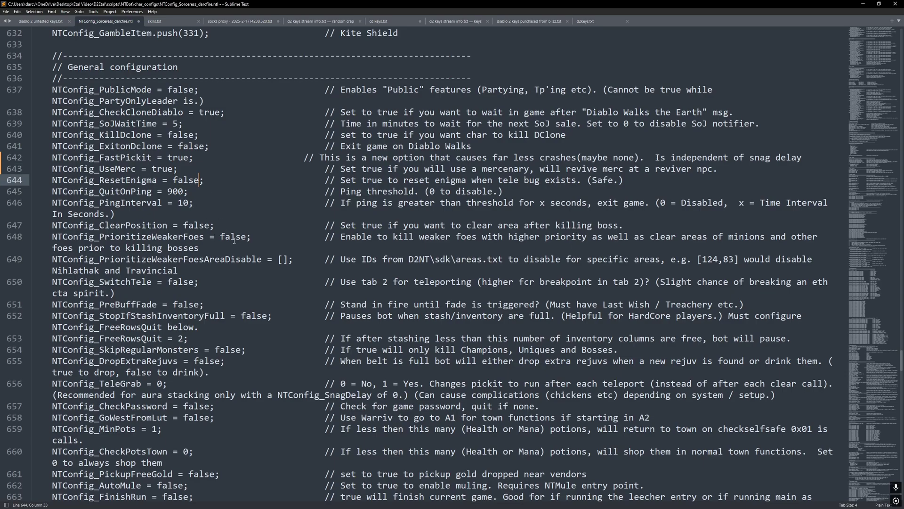
{"action": "key", "text": "BackSpace"}
{"action": "key", "text": "BackSpace"}
{"action": "key", "text": "BackSpace"}
{"action": "key", "text": "BackSpace"}
{"action": "key", "text": "BackSpace"}
{"action": "type", "text": "true"}
{"action": "scroll", "coordinate": [295, 229], "scroll_direction": "down", "scroll_amount": 2}
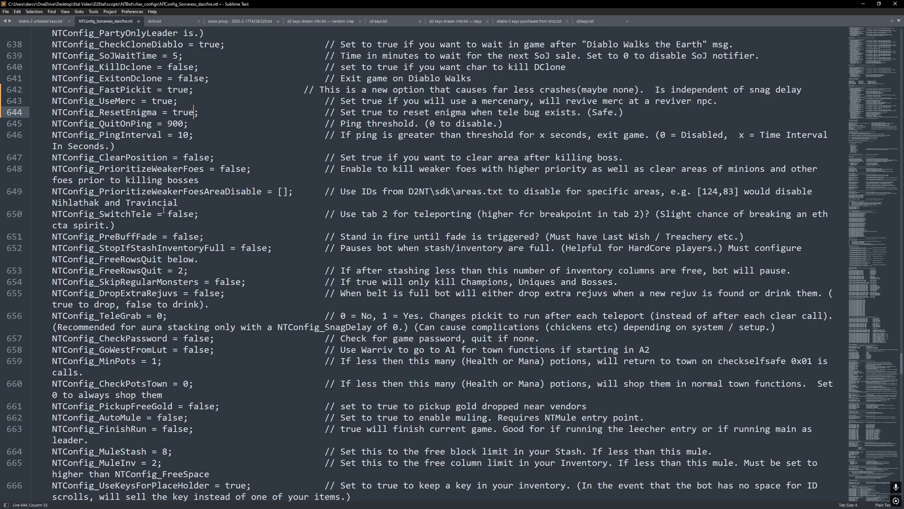
{"action": "left_click", "coordinate": [283, 191]}
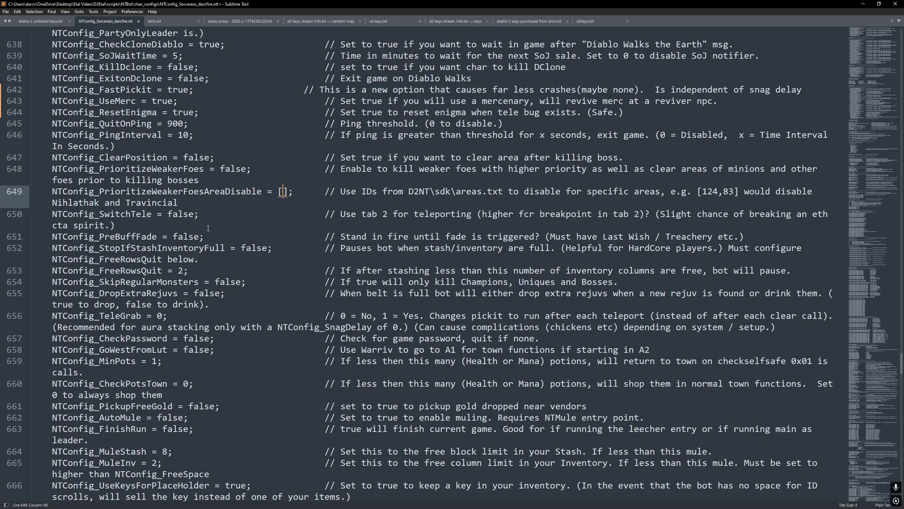
{"action": "scroll", "coordinate": [211, 223], "scroll_direction": "down", "scroll_amount": 2}
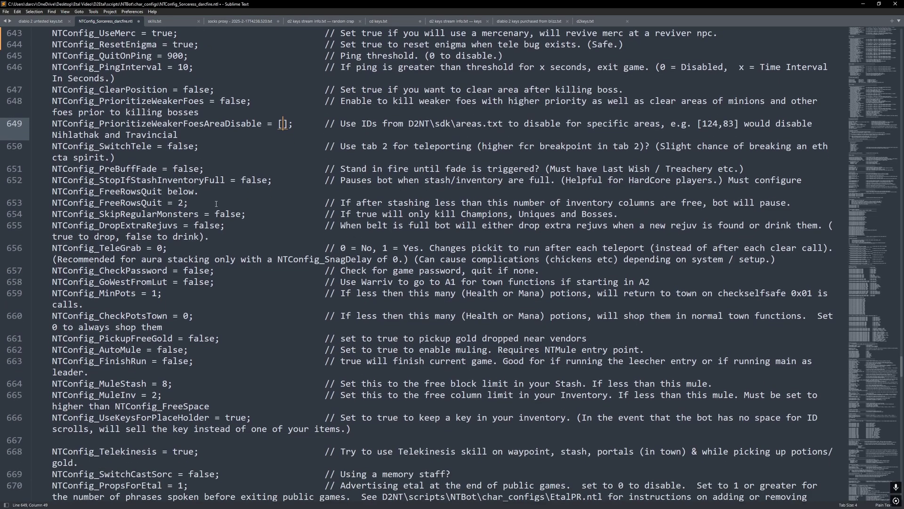
{"action": "scroll", "coordinate": [211, 191], "scroll_direction": "down", "scroll_amount": 2}
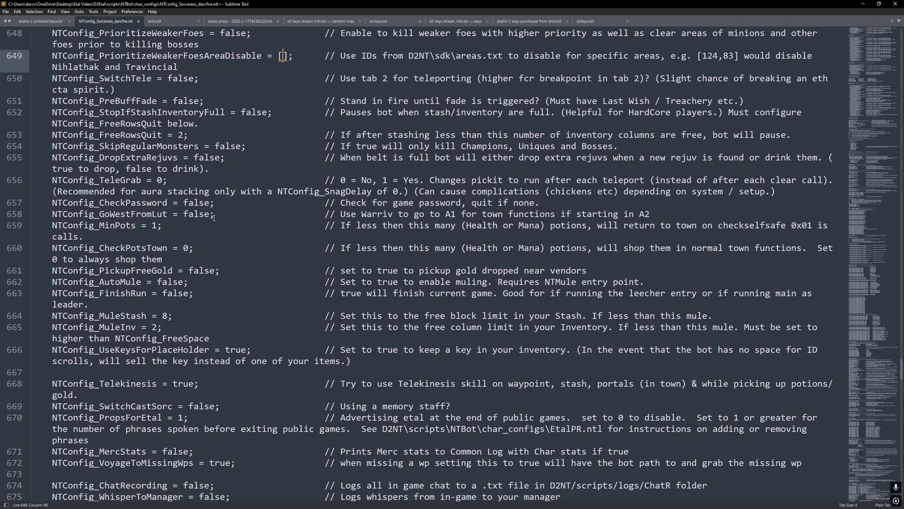
{"action": "scroll", "coordinate": [213, 211], "scroll_direction": "down", "scroll_amount": 6}
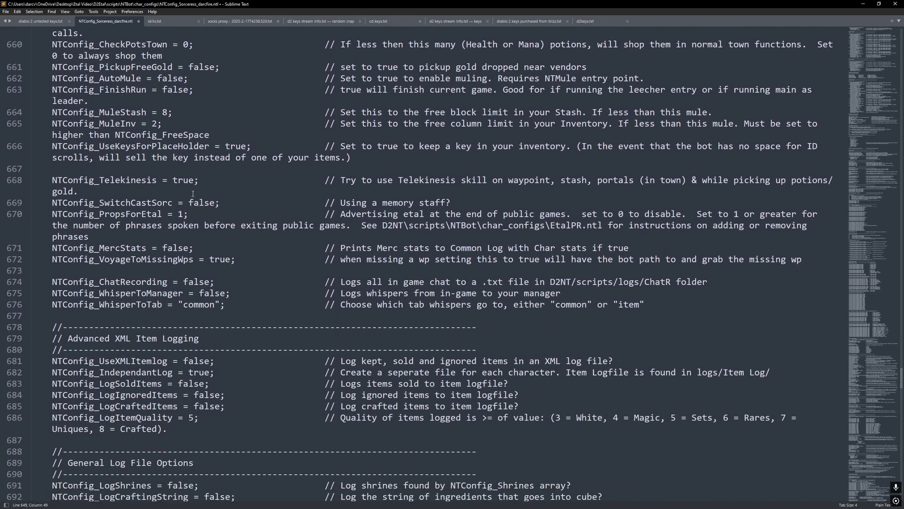
{"action": "scroll", "coordinate": [193, 193], "scroll_direction": "down", "scroll_amount": 5}
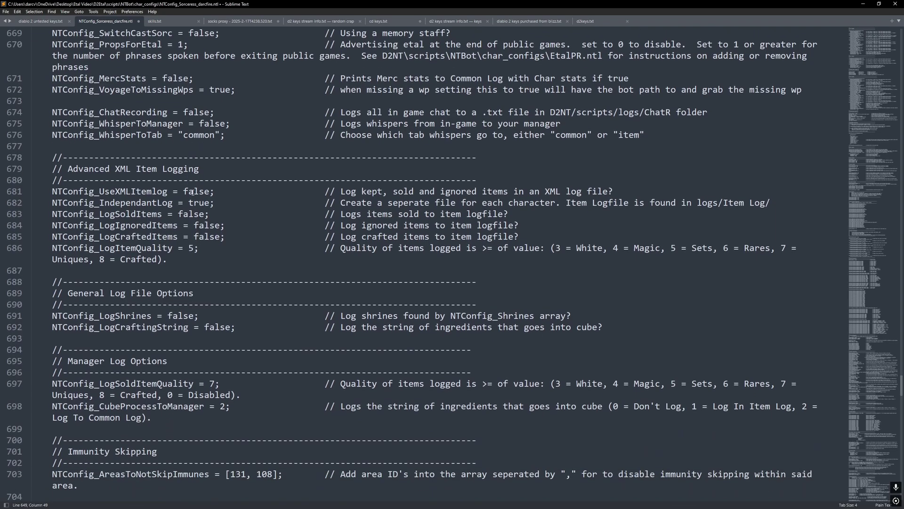
{"action": "scroll", "coordinate": [193, 192], "scroll_direction": "down", "scroll_amount": 1}
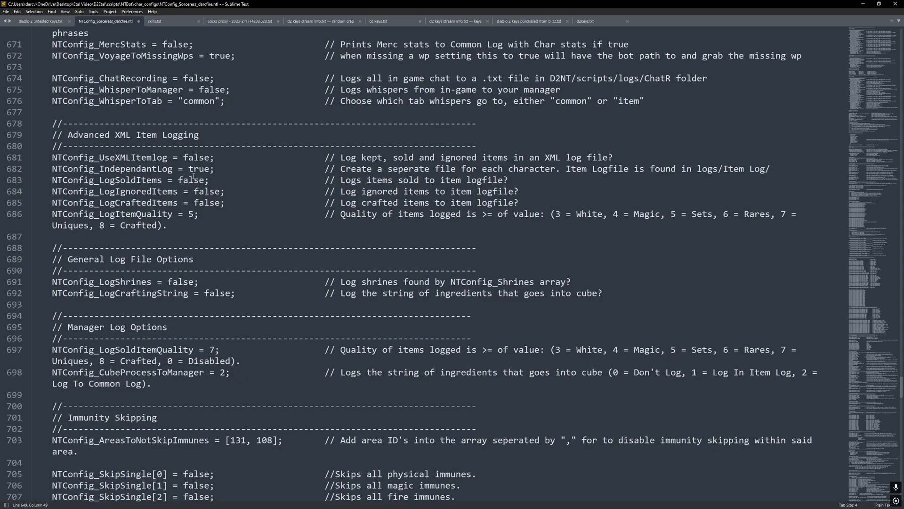
{"action": "left_click", "coordinate": [210, 158]}
{"action": "left_click", "coordinate": [192, 214]}
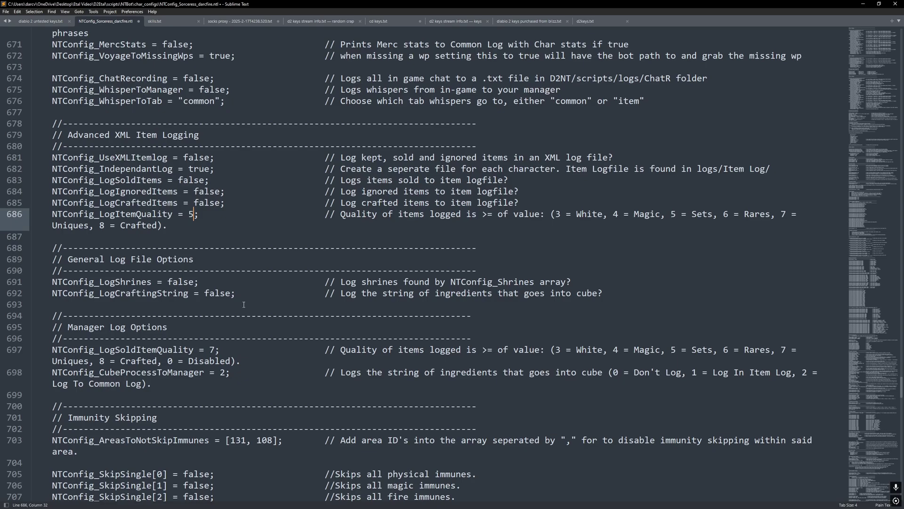
{"action": "scroll", "coordinate": [283, 312], "scroll_direction": "down", "scroll_amount": 2}
{"action": "scroll", "coordinate": [270, 266], "scroll_direction": "down", "scroll_amount": 3}
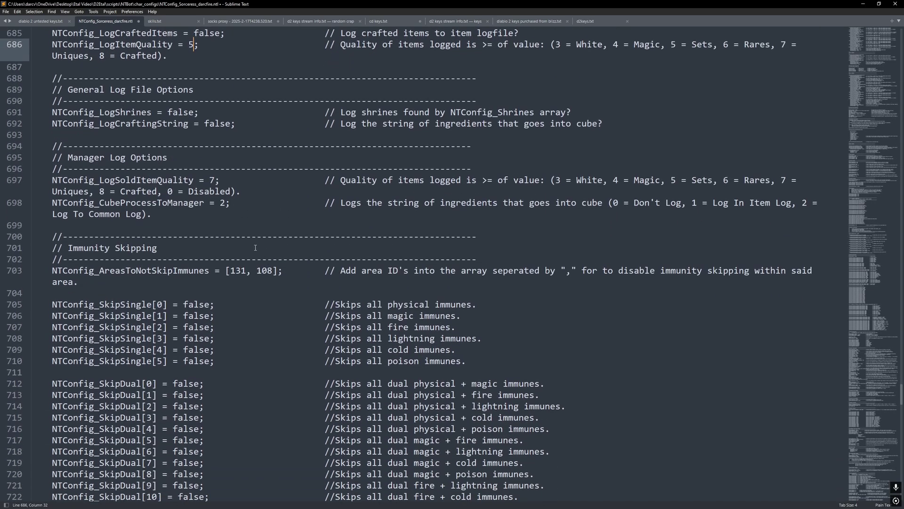
{"action": "scroll", "coordinate": [225, 193], "scroll_direction": "down", "scroll_amount": 3}
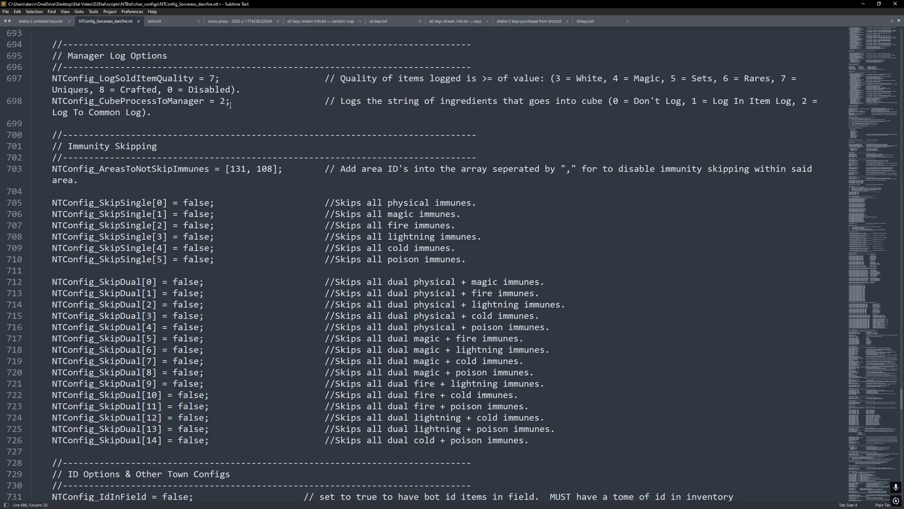
{"action": "left_click", "coordinate": [215, 78]}
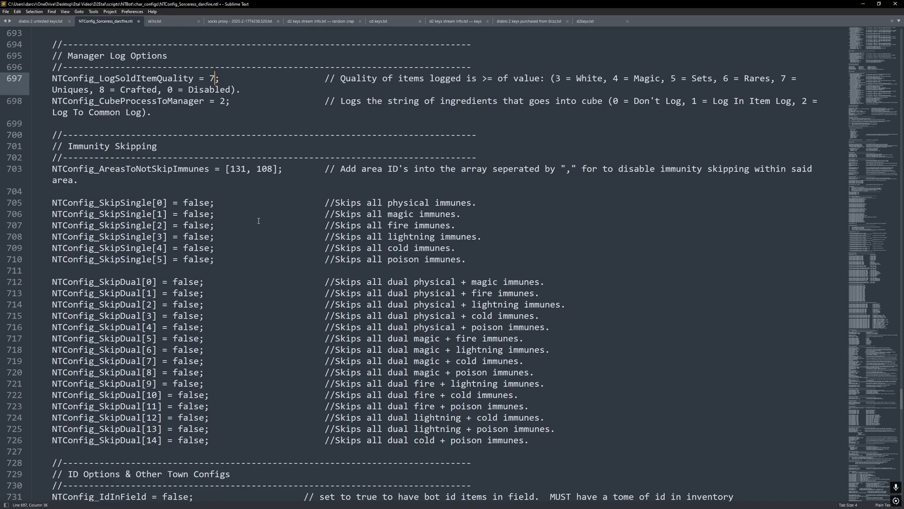
Change NTConfig_LogSoldItemQuality on line 697 from 7 to 3.
{"action": "key", "text": "BackSpace"}
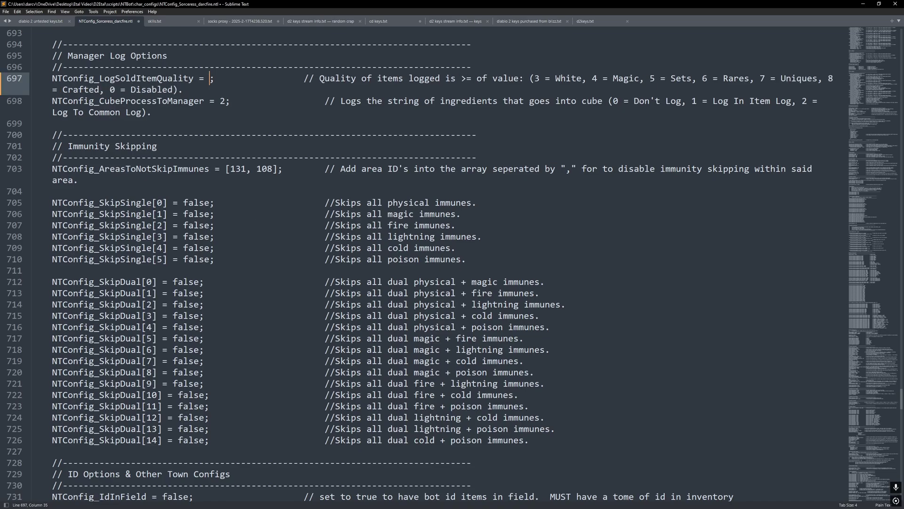
{"action": "type", "text": "3"}
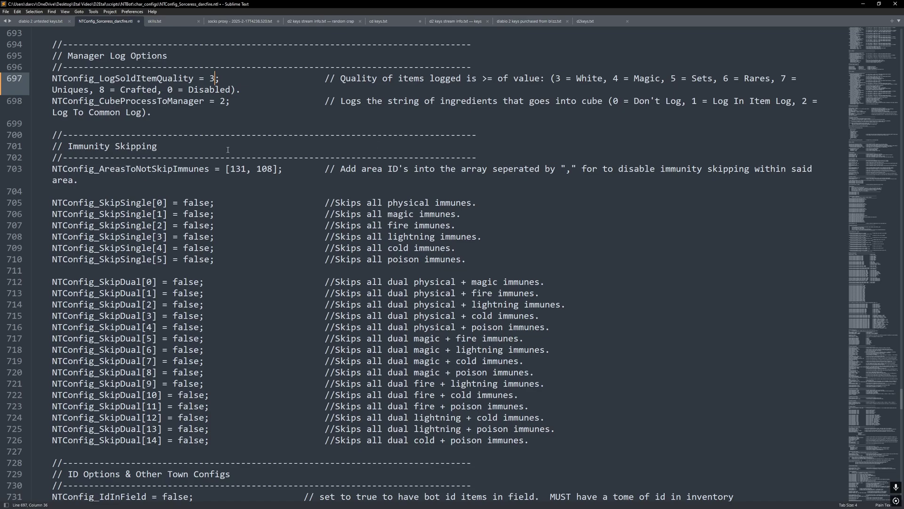
{"action": "left_click", "coordinate": [225, 109]}
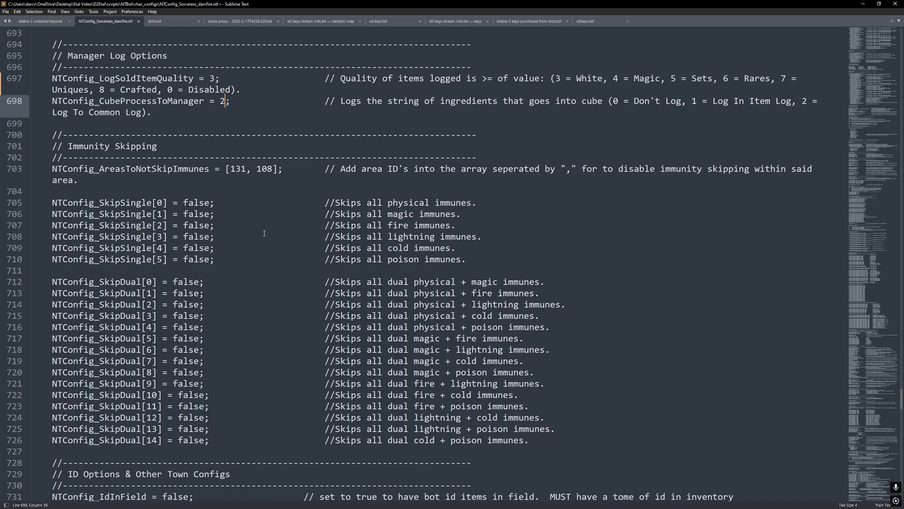
Review the single-immunity skip settings, including the fire and poison immune lines.
{"action": "scroll", "coordinate": [259, 209], "scroll_direction": "down", "scroll_amount": 2}
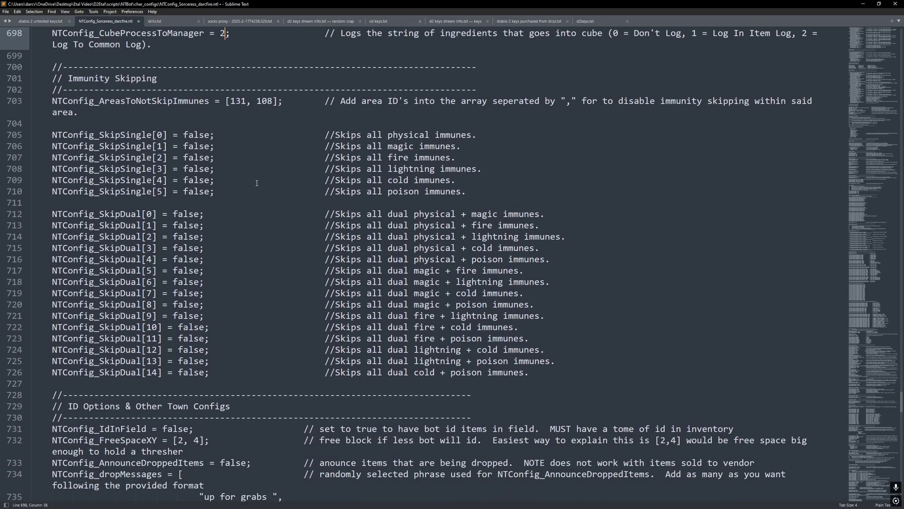
{"action": "scroll", "coordinate": [257, 183], "scroll_direction": "down", "scroll_amount": 1}
{"action": "scroll", "coordinate": [257, 183], "scroll_direction": "up", "scroll_amount": 1}
{"action": "scroll", "coordinate": [256, 182], "scroll_direction": "down", "scroll_amount": 1}
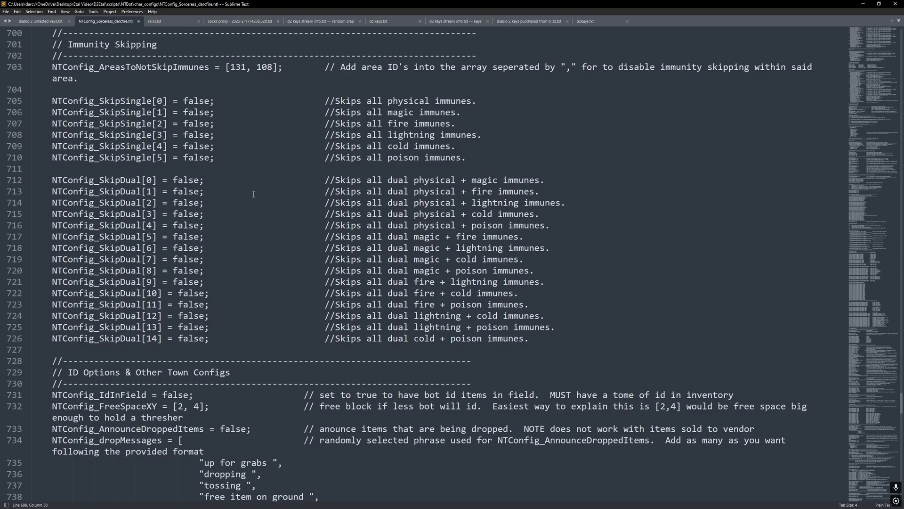
{"action": "left_click", "coordinate": [208, 100]}
{"action": "left_click", "coordinate": [210, 112]}
{"action": "key", "text": "Down"}
{"action": "key", "text": "Down"}
{"action": "key", "text": "Down"}
{"action": "key", "text": "Down"}
{"action": "left_click", "coordinate": [210, 124]}
{"action": "left_click", "coordinate": [396, 158]}
{"action": "key", "text": "Up"}
{"action": "key", "text": "Up"}
{"action": "key", "text": "Up"}
{"action": "key", "text": "Up"}
{"action": "key", "text": "Up"}
Set NTConfig_SkipDual[10] for fire + cold immunes on line 722 to true.
{"action": "left_click", "coordinate": [205, 294]}
{"action": "key", "text": "BackSpace"}
{"action": "key", "text": "BackSpace"}
{"action": "key", "text": "BackSpace"}
{"action": "key", "text": "BackSpace"}
{"action": "key", "text": "BackSpace"}
{"action": "type", "text": "true"}
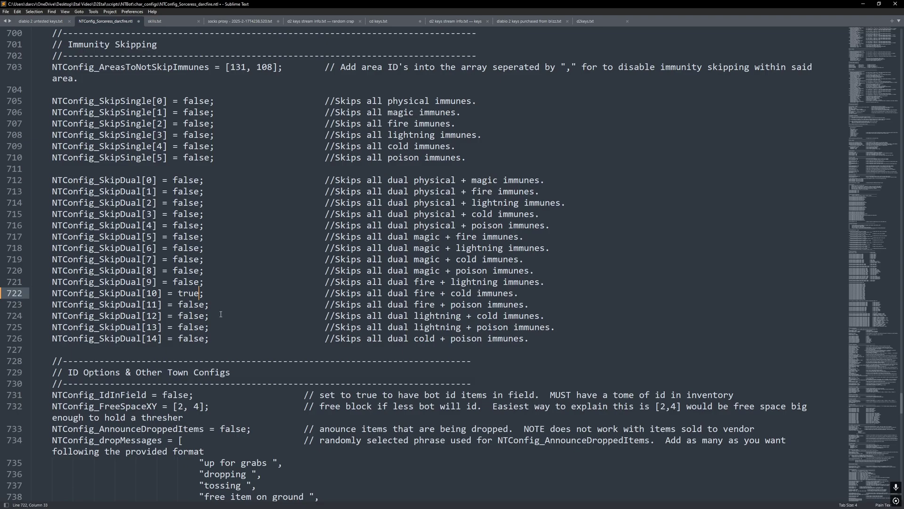
{"action": "scroll", "coordinate": [224, 307], "scroll_direction": "down", "scroll_amount": 2}
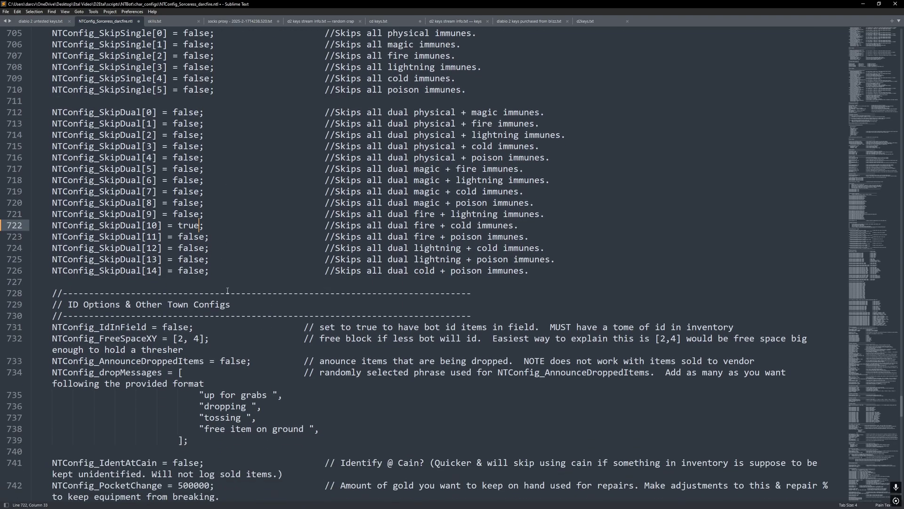
{"action": "scroll", "coordinate": [228, 290], "scroll_direction": "down", "scroll_amount": 2}
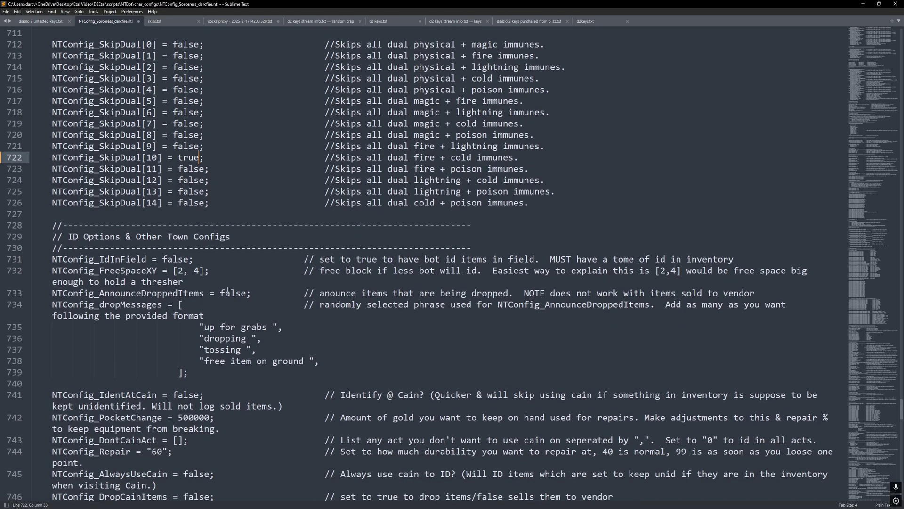
{"action": "scroll", "coordinate": [227, 290], "scroll_direction": "down", "scroll_amount": 1}
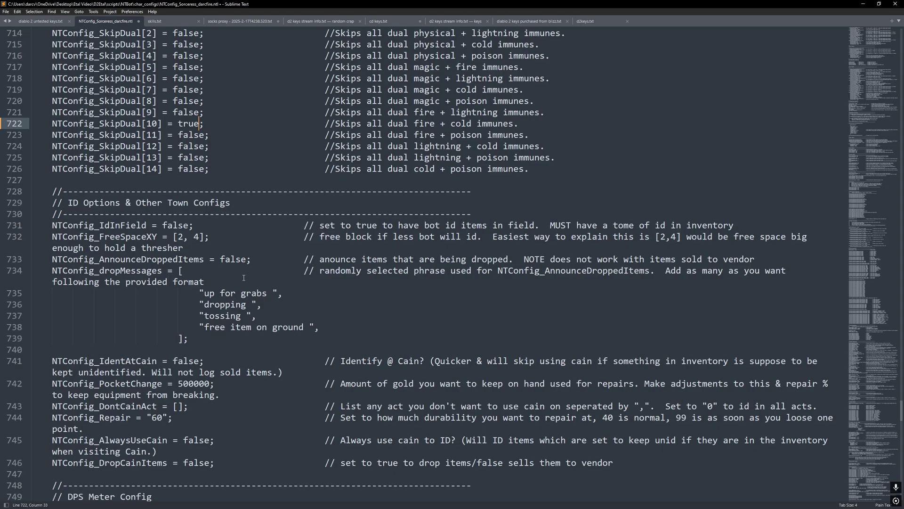
{"action": "scroll", "coordinate": [243, 278], "scroll_direction": "down", "scroll_amount": 3}
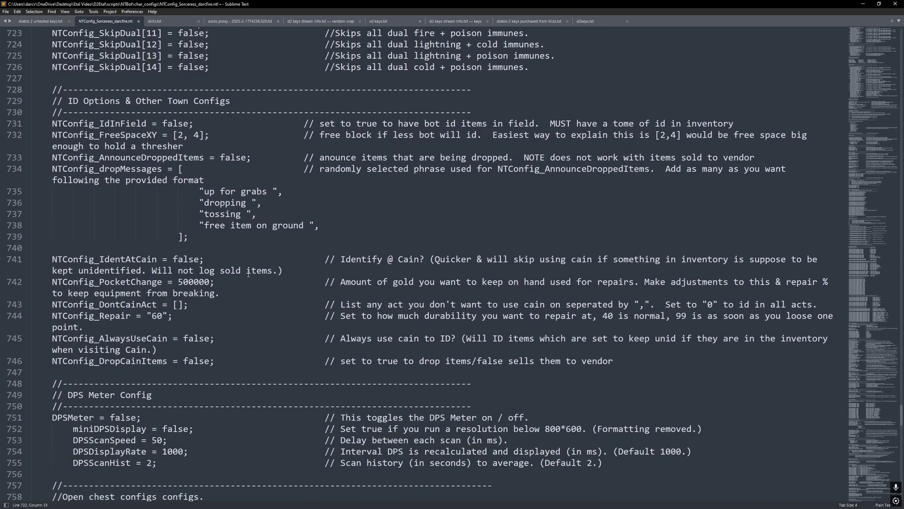
{"action": "scroll", "coordinate": [245, 245], "scroll_direction": "down", "scroll_amount": 2}
{"action": "scroll", "coordinate": [239, 211], "scroll_direction": "down", "scroll_amount": 2}
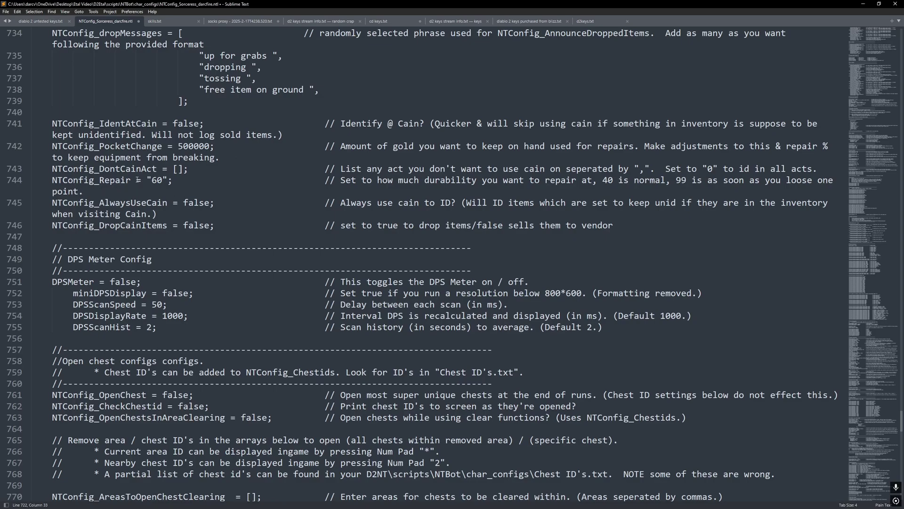
{"action": "left_click", "coordinate": [163, 180]}
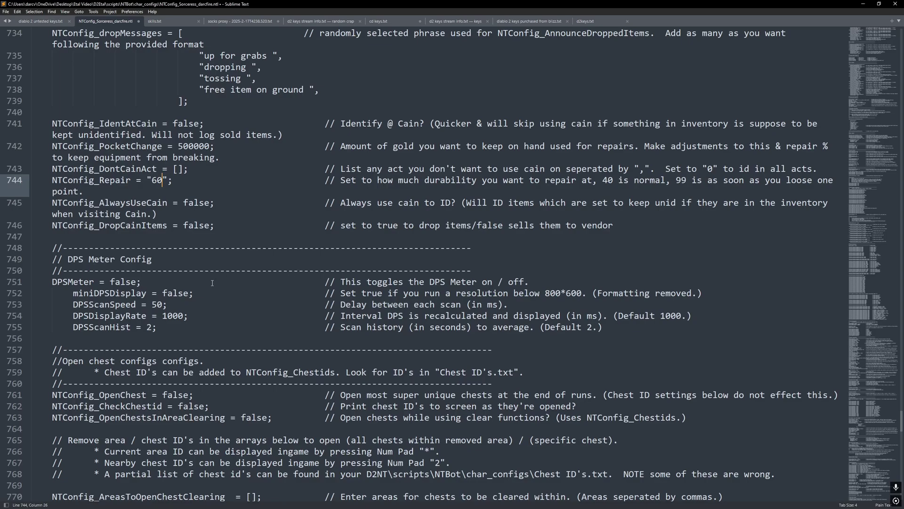
{"action": "left_click", "coordinate": [208, 206]}
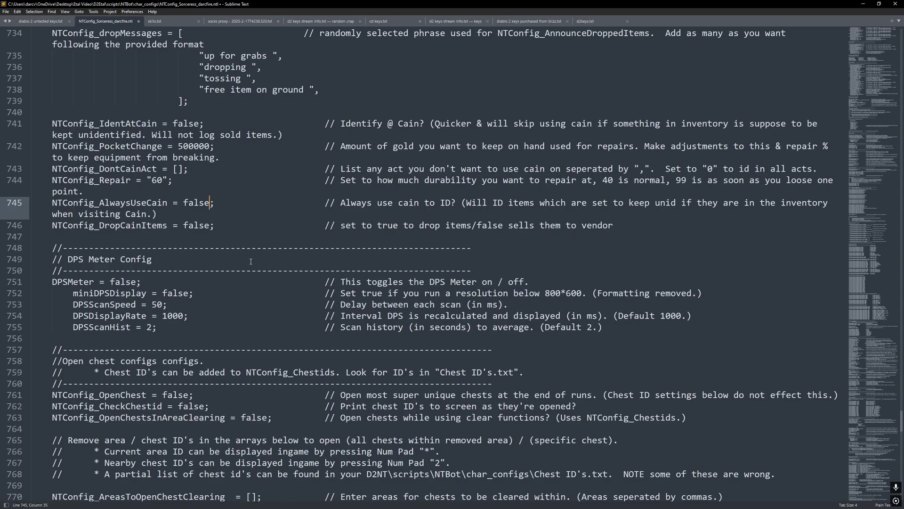
{"action": "left_click", "coordinate": [209, 227]}
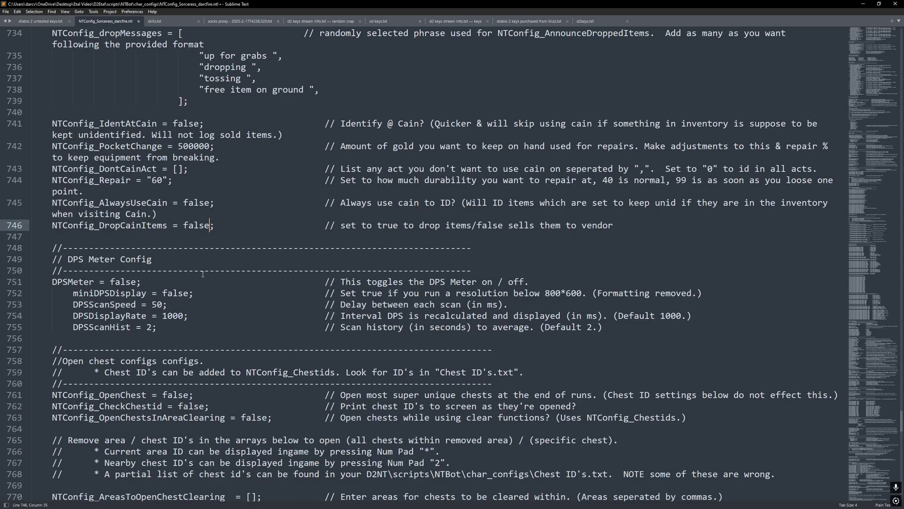
{"action": "scroll", "coordinate": [202, 273], "scroll_direction": "down", "scroll_amount": 5}
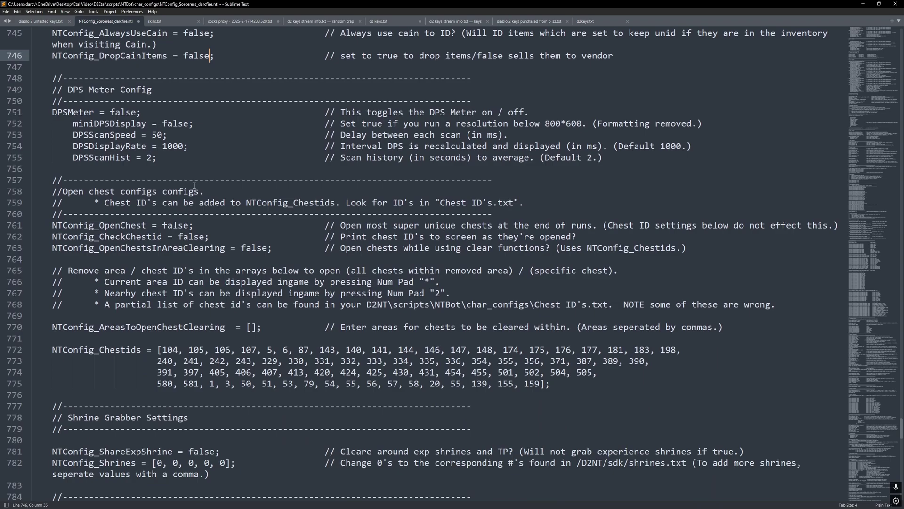
{"action": "scroll", "coordinate": [193, 182], "scroll_direction": "down", "scroll_amount": 4}
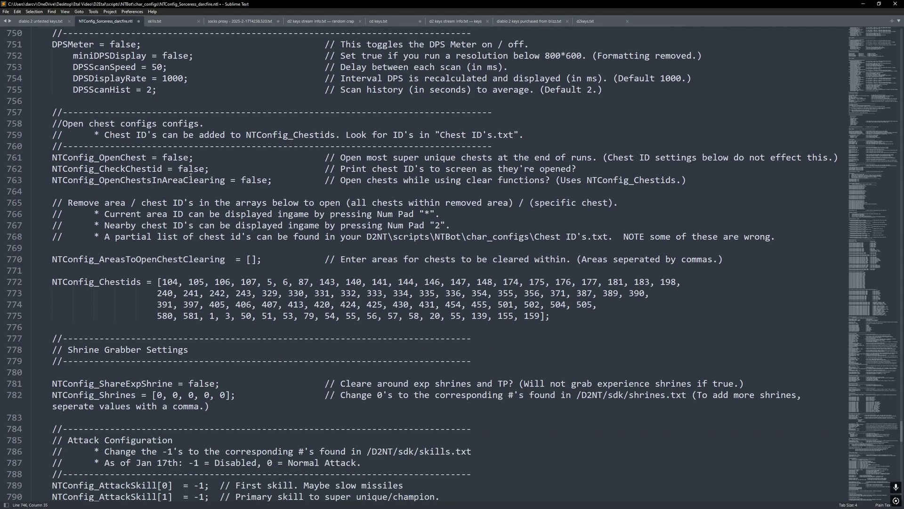
{"action": "scroll", "coordinate": [189, 176], "scroll_direction": "down", "scroll_amount": 4}
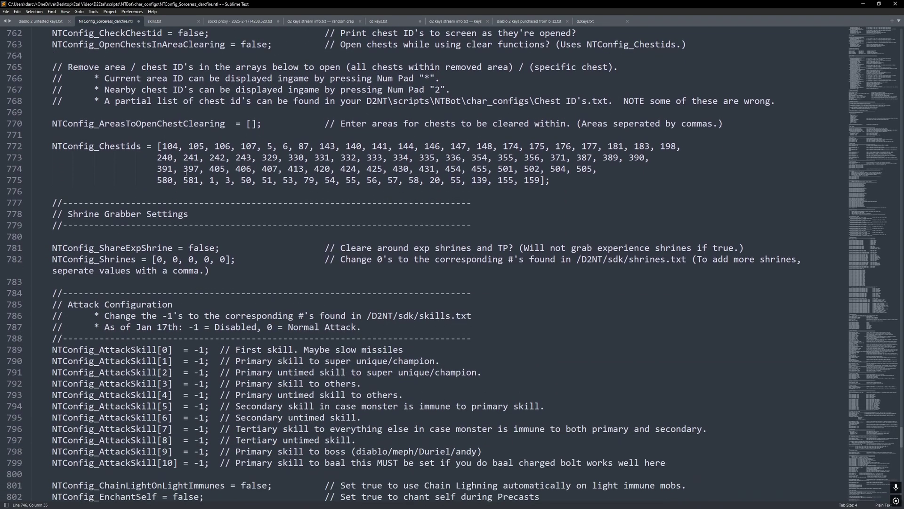
{"action": "scroll", "coordinate": [186, 172], "scroll_direction": "down", "scroll_amount": 3}
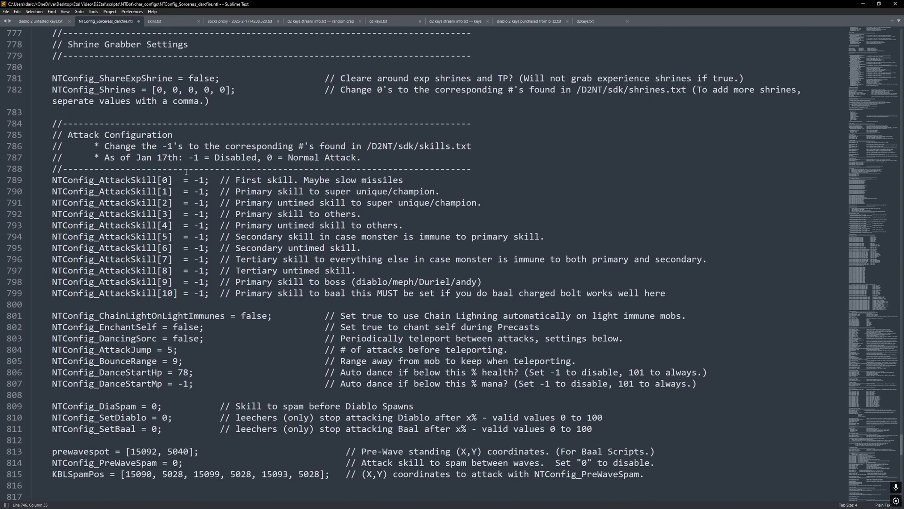
{"action": "scroll", "coordinate": [187, 171], "scroll_direction": "down", "scroll_amount": 2}
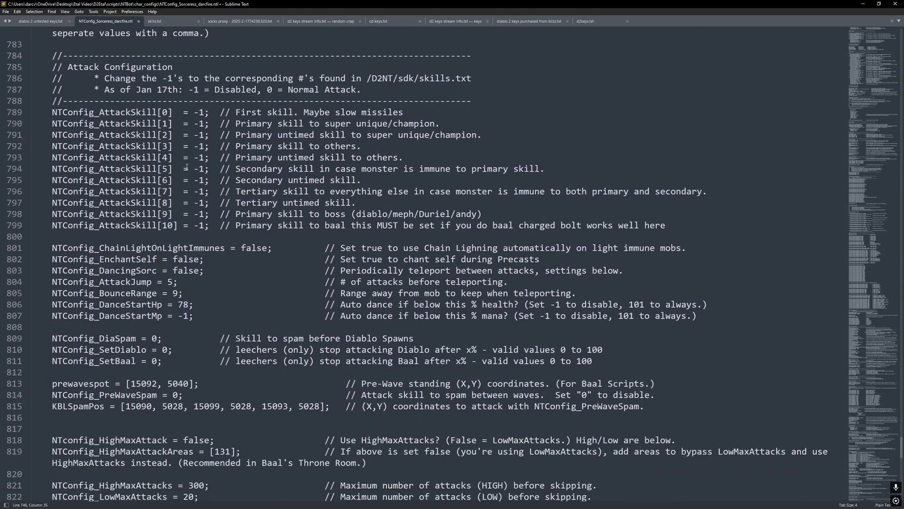
{"action": "scroll", "coordinate": [186, 167], "scroll_direction": "down", "scroll_amount": 1}
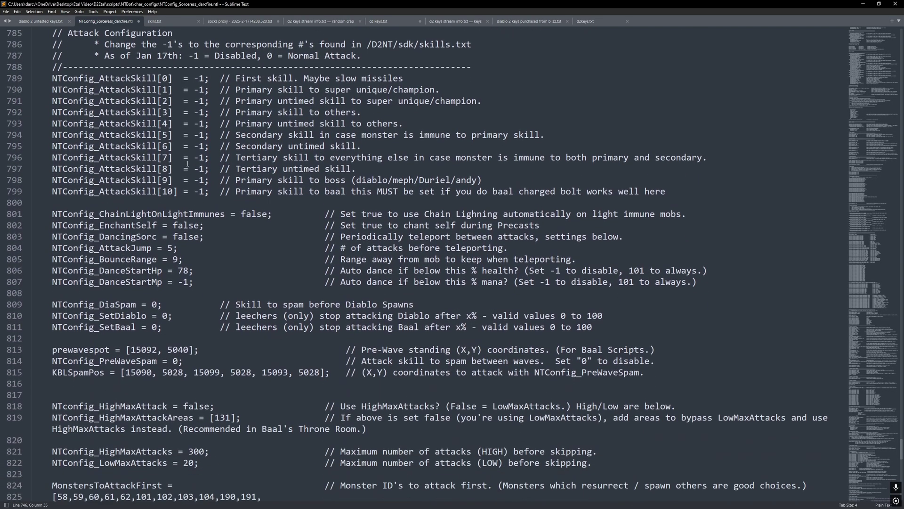
{"action": "scroll", "coordinate": [187, 164], "scroll_direction": "up", "scroll_amount": 1}
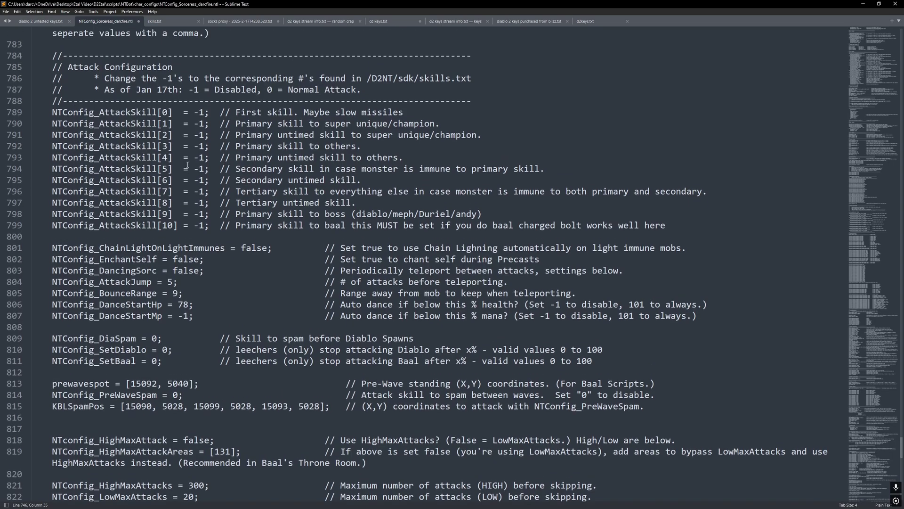
{"action": "scroll", "coordinate": [237, 146], "scroll_direction": "down", "scroll_amount": 1}
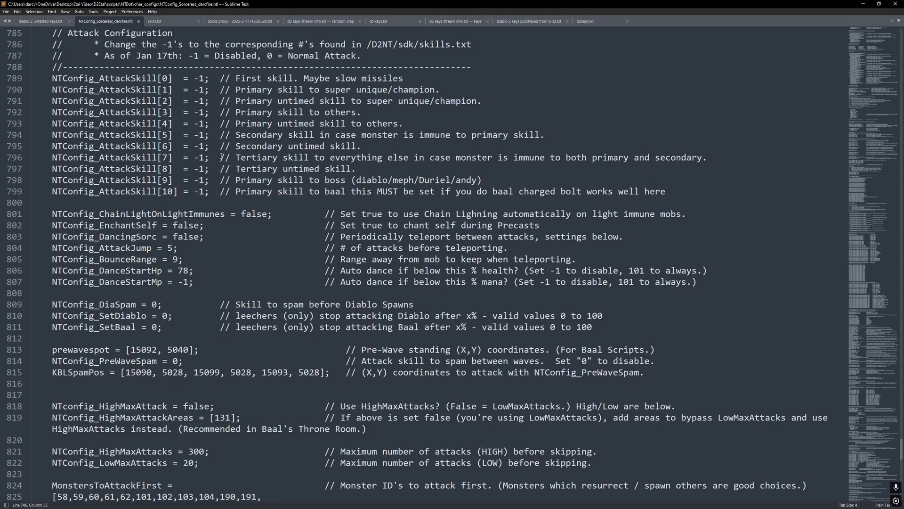
{"action": "left_click", "coordinate": [204, 89]}
{"action": "left_click", "coordinate": [160, 21]}
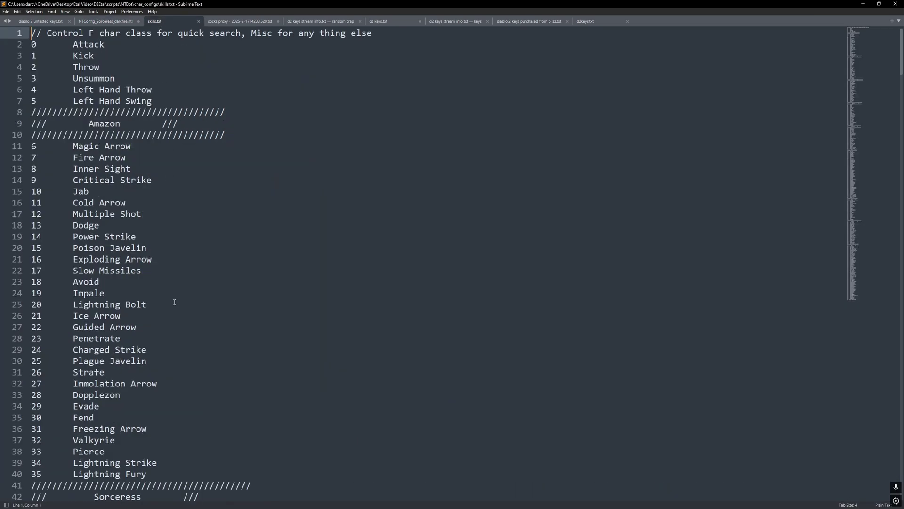
{"action": "scroll", "coordinate": [174, 302], "scroll_direction": "down", "scroll_amount": 13}
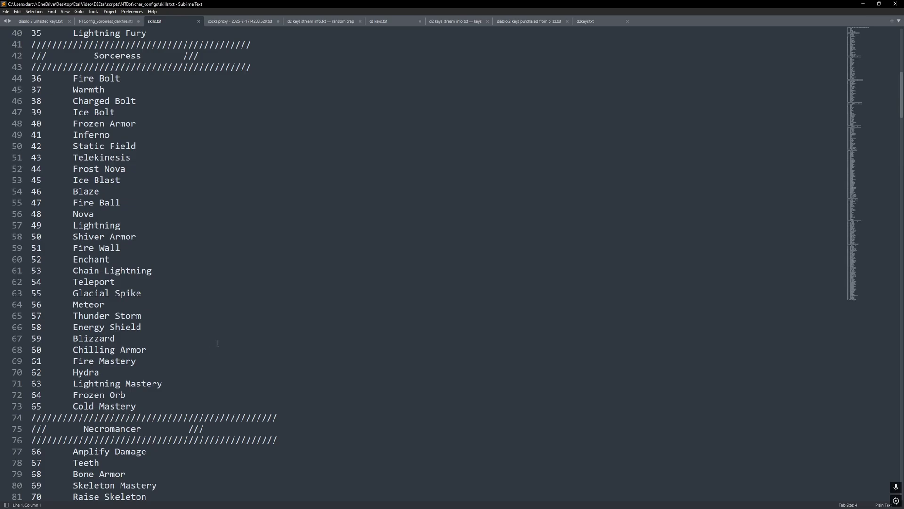
{"action": "left_click", "coordinate": [108, 21]}
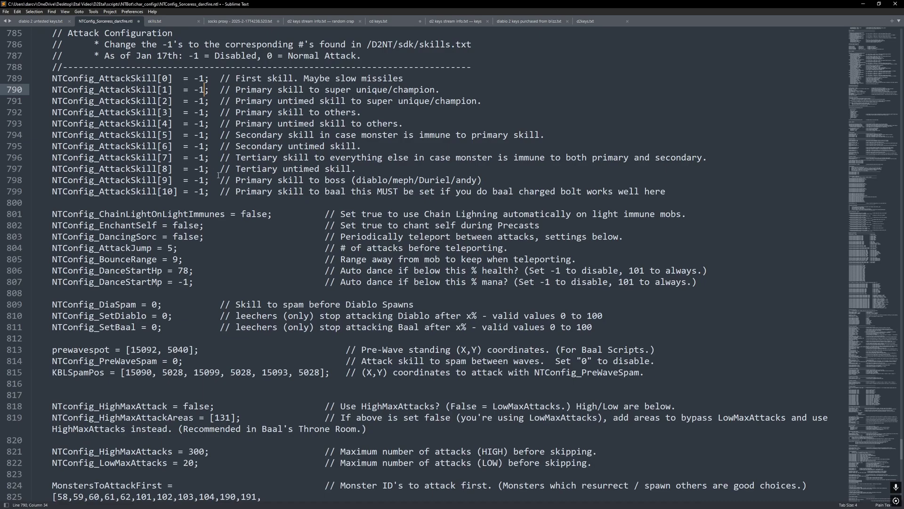
Set AttackSkill[1] and [3] to 64, and AttackSkill[2] and [4] to 47.
{"action": "key", "text": "BackSpace"}
{"action": "key", "text": "BackSpace"}
{"action": "type", "text": "64"}
{"action": "key", "text": "Down"}
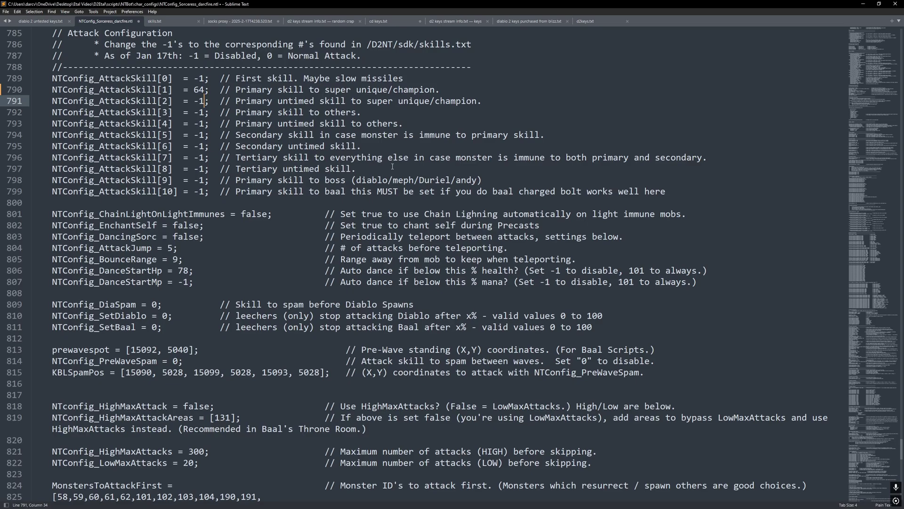
{"action": "key", "text": "BackSpace"}
{"action": "key", "text": "BackSpace"}
{"action": "type", "text": "47"}
{"action": "left_click", "coordinate": [205, 113]}
{"action": "key", "text": "BackSpace"}
{"action": "key", "text": "BackSpace"}
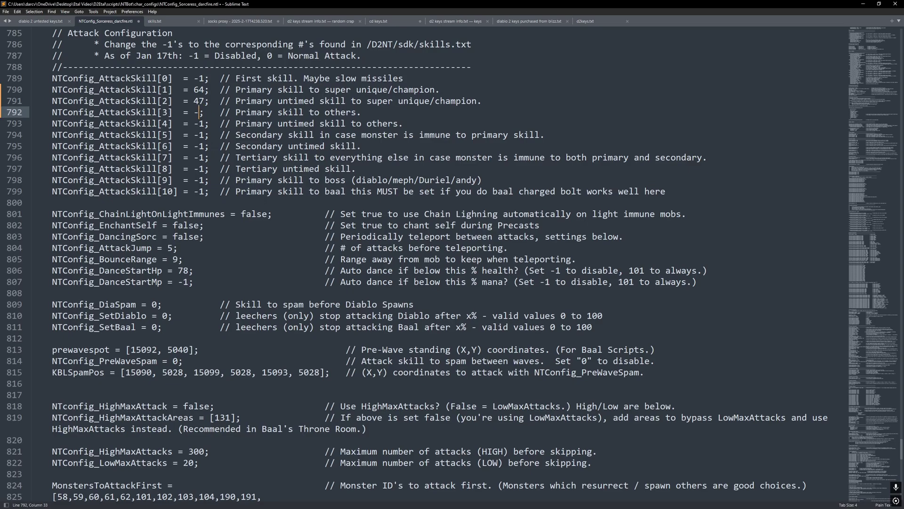
{"action": "type", "text": "64"}
{"action": "left_click", "coordinate": [203, 124]}
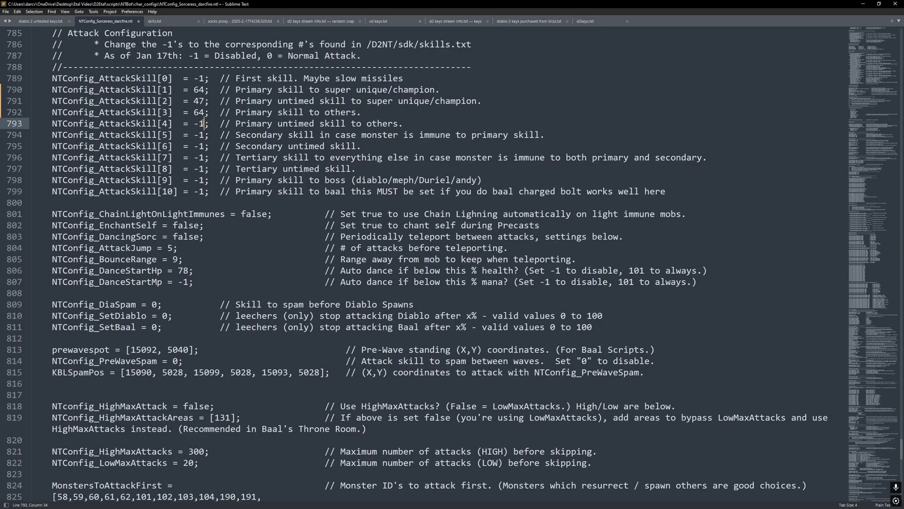
{"action": "key", "text": "BackSpace"}
{"action": "key", "text": "BackSpace"}
{"action": "type", "text": "47"}
Set the boss skill AttackSkill[9] and Baal skill AttackSkill[10] to 64.
{"action": "left_click", "coordinate": [204, 182]}
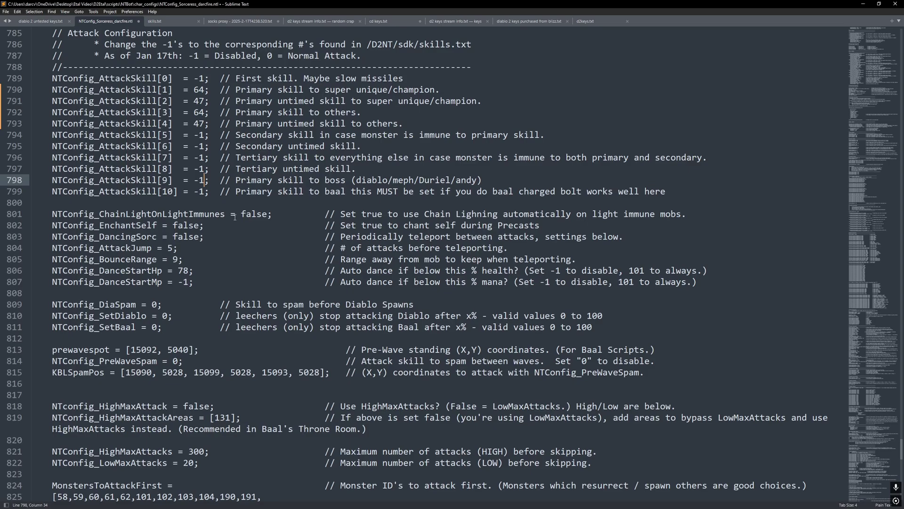
{"action": "key", "text": "BackSpace"}
{"action": "key", "text": "BackSpace"}
{"action": "type", "text": "47"}
{"action": "left_click", "coordinate": [206, 192]}
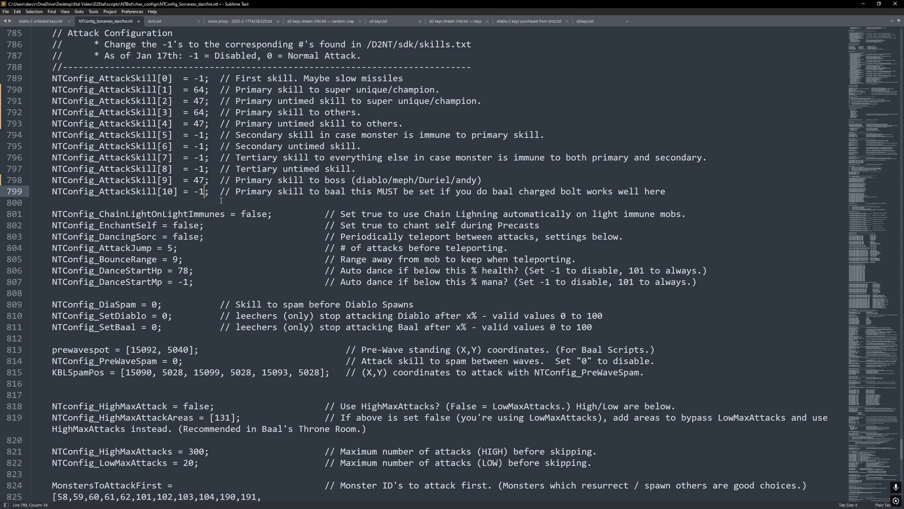
{"action": "left_click", "coordinate": [204, 181]}
{"action": "key", "text": "BackSpace"}
{"action": "key", "text": "BackSpace"}
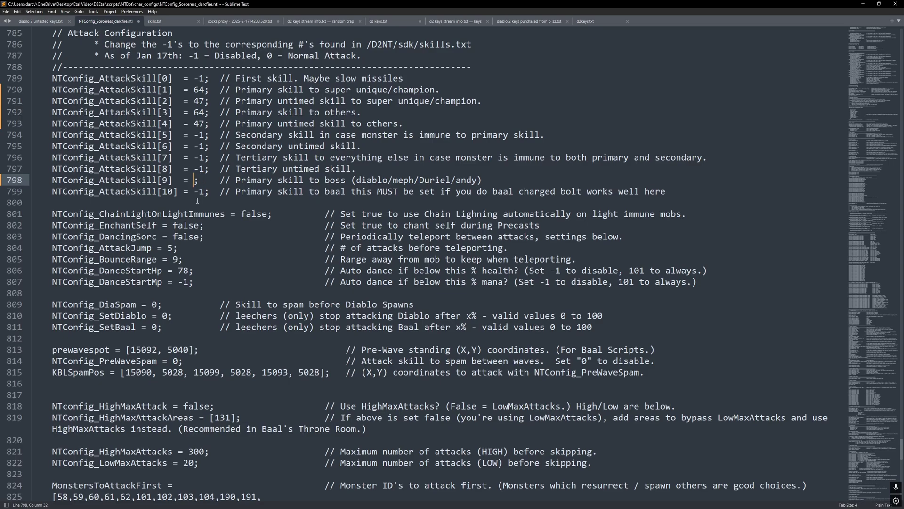
{"action": "type", "text": "64"}
{"action": "key", "text": "Down"}
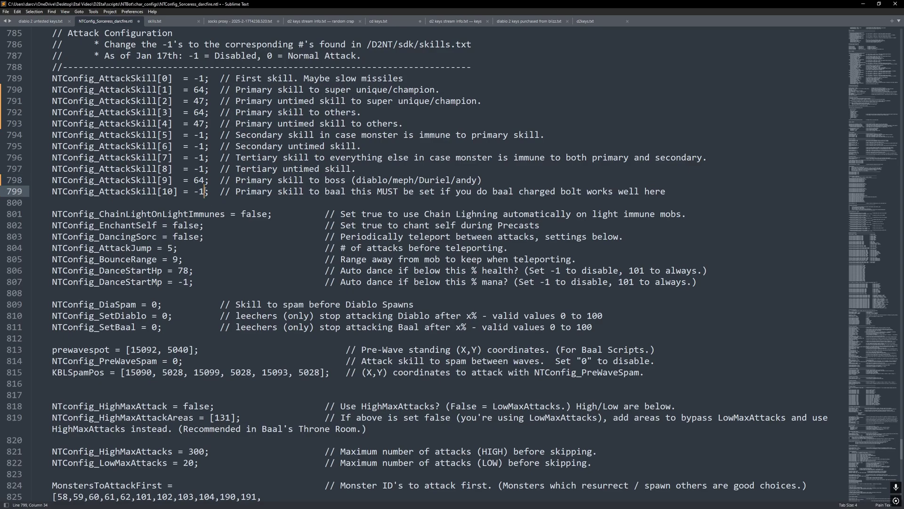
{"action": "key", "text": "BackSpace"}
{"action": "key", "text": "BackSpace"}
{"action": "type", "text": "64"}
{"action": "scroll", "coordinate": [228, 231], "scroll_direction": "down", "scroll_amount": 2}
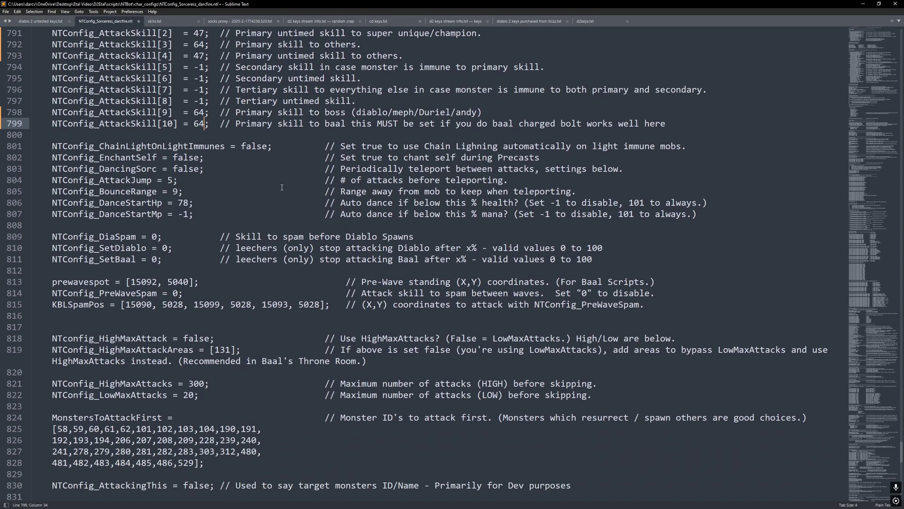
{"action": "scroll", "coordinate": [282, 187], "scroll_direction": "up", "scroll_amount": 5}
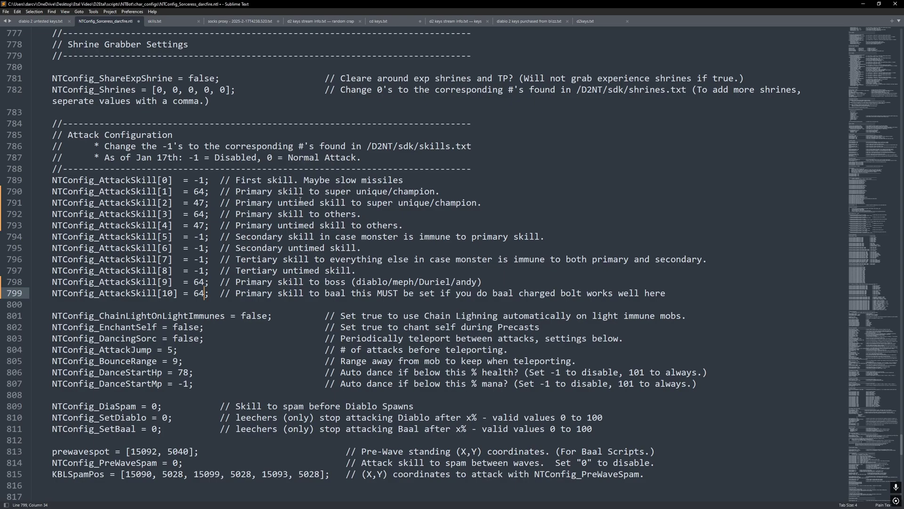
{"action": "scroll", "coordinate": [302, 195], "scroll_direction": "down", "scroll_amount": 1}
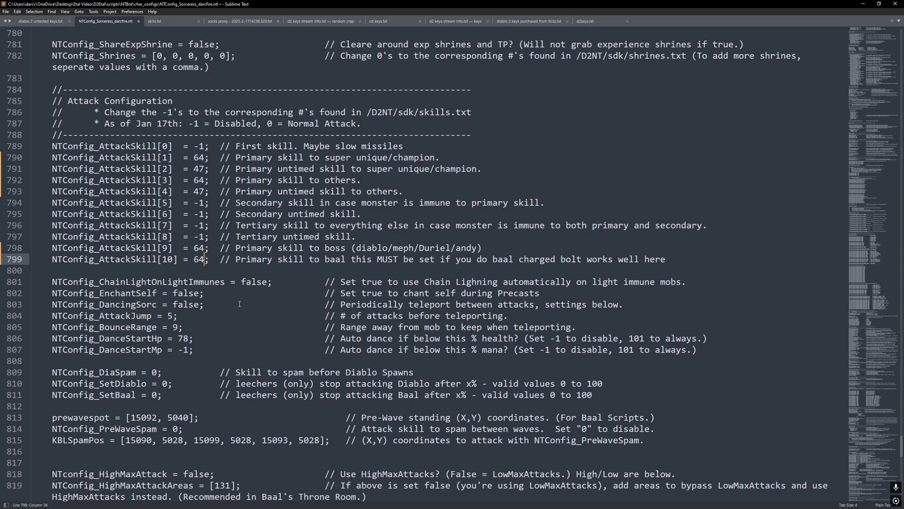
{"action": "scroll", "coordinate": [240, 304], "scroll_direction": "down", "scroll_amount": 2}
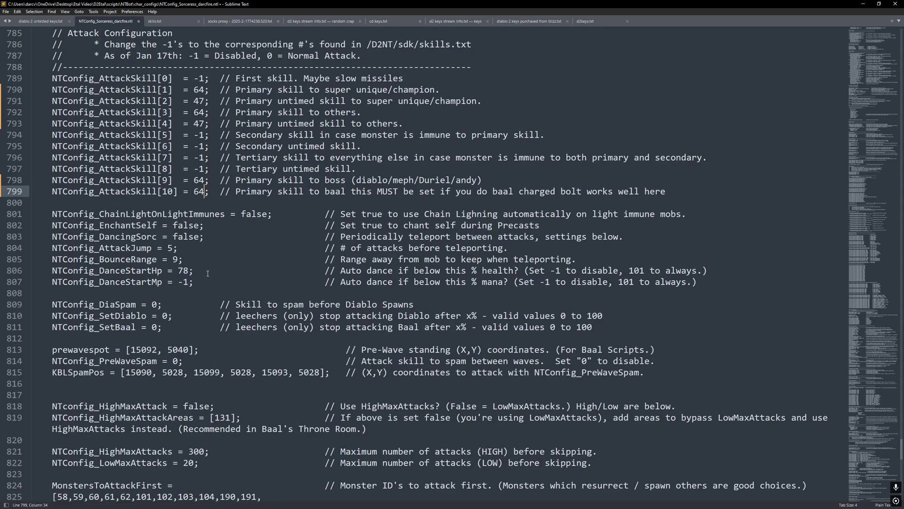
{"action": "scroll", "coordinate": [208, 245], "scroll_direction": "down", "scroll_amount": 2}
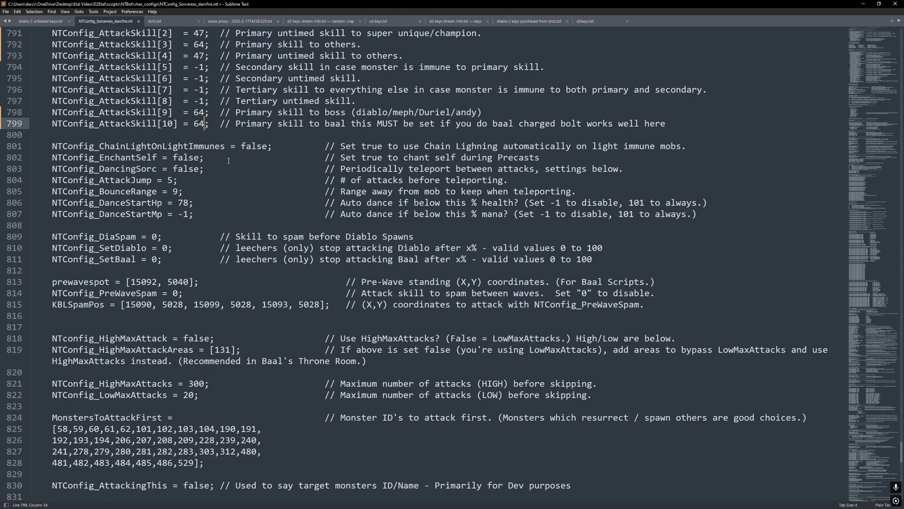
Change NTConfig_DancingSorc from false to true.
{"action": "left_click", "coordinate": [268, 147]}
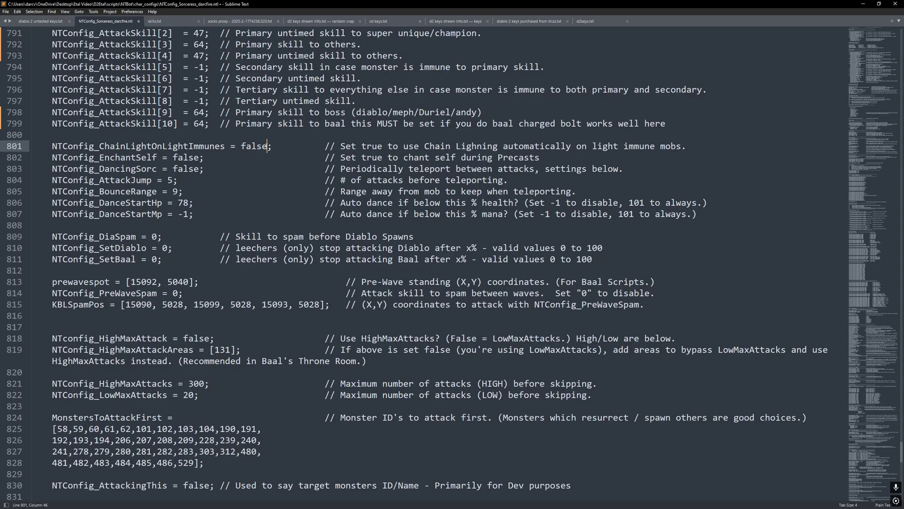
{"action": "left_click", "coordinate": [199, 157]}
{"action": "left_click", "coordinate": [200, 169]}
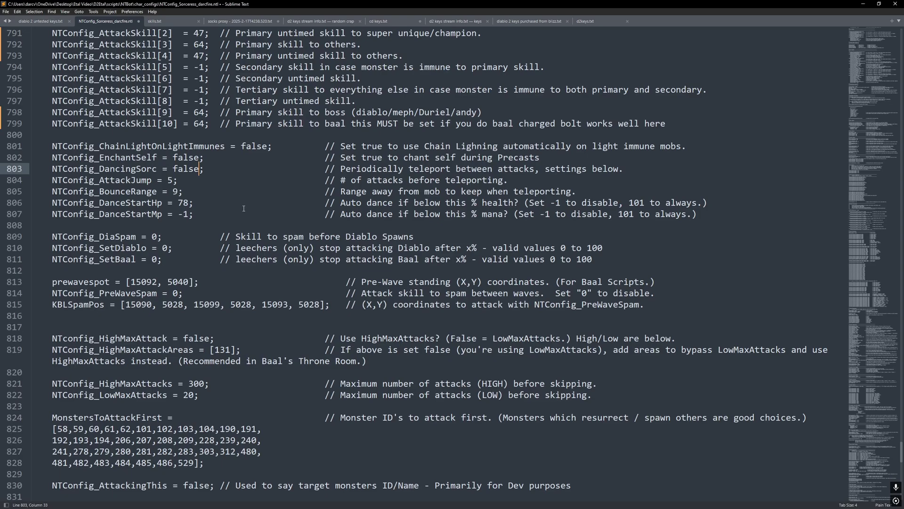
{"action": "key", "text": "BackSpace"}
{"action": "key", "text": "BackSpace"}
{"action": "key", "text": "BackSpace"}
{"action": "key", "text": "BackSpace"}
{"action": "key", "text": "BackSpace"}
{"action": "type", "text": "true"}
Change NTConfig_AttackJump from 5 to 3 attacks before teleporting.
{"action": "left_click", "coordinate": [172, 182]}
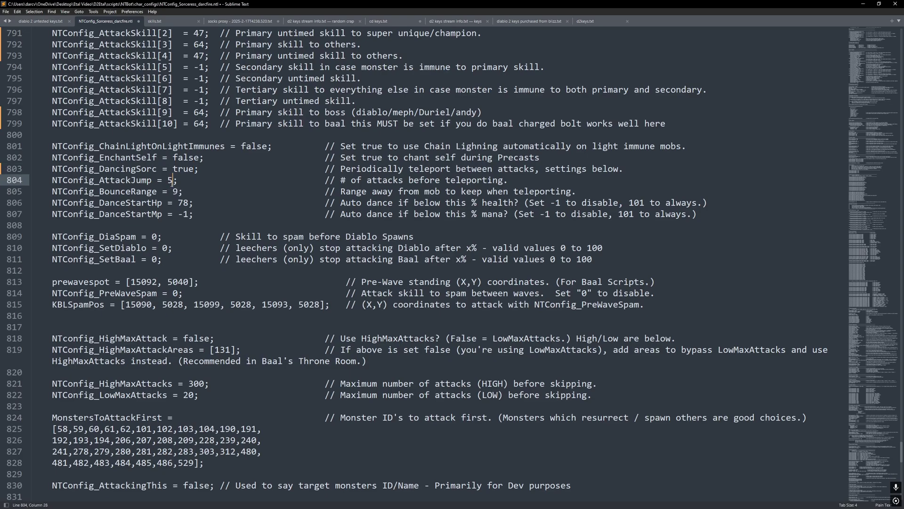
{"action": "key", "text": "BackSpace"}
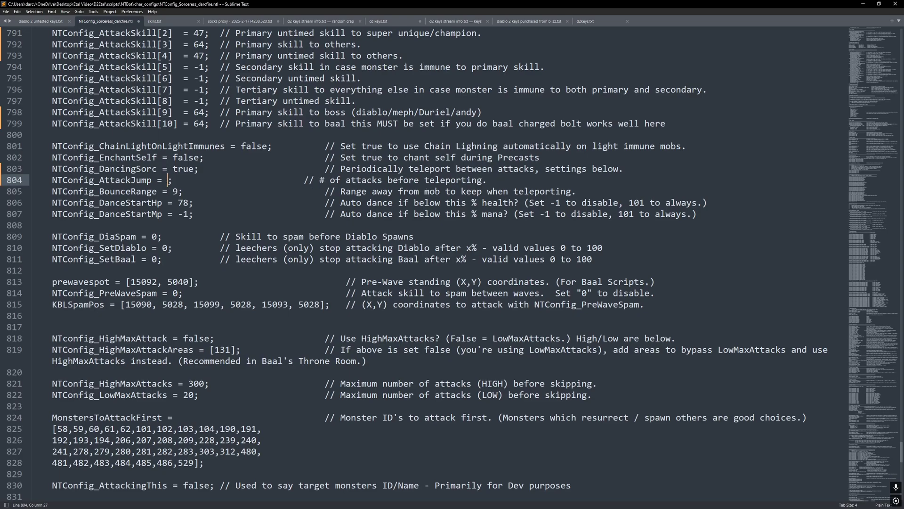
{"action": "type", "text": "2"}
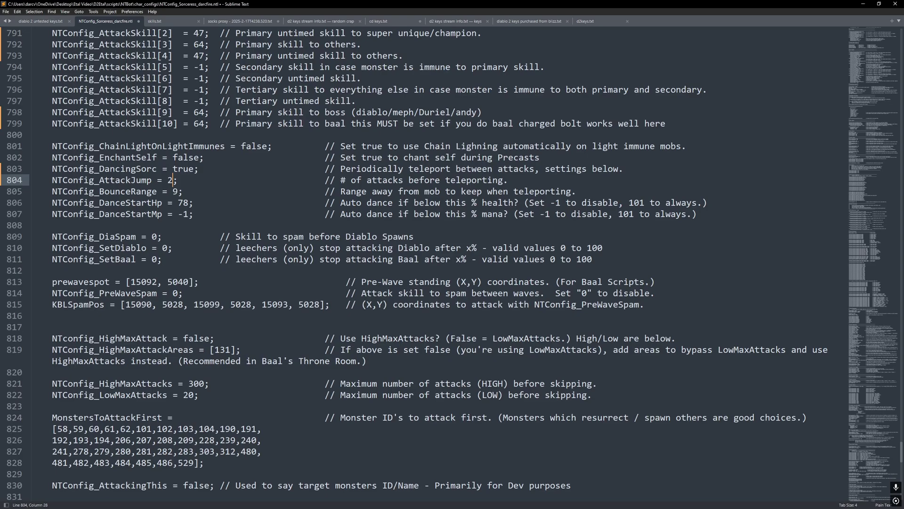
{"action": "key", "text": "BackSpace"}
{"action": "type", "text": "3"}
{"action": "left_click", "coordinate": [190, 203]}
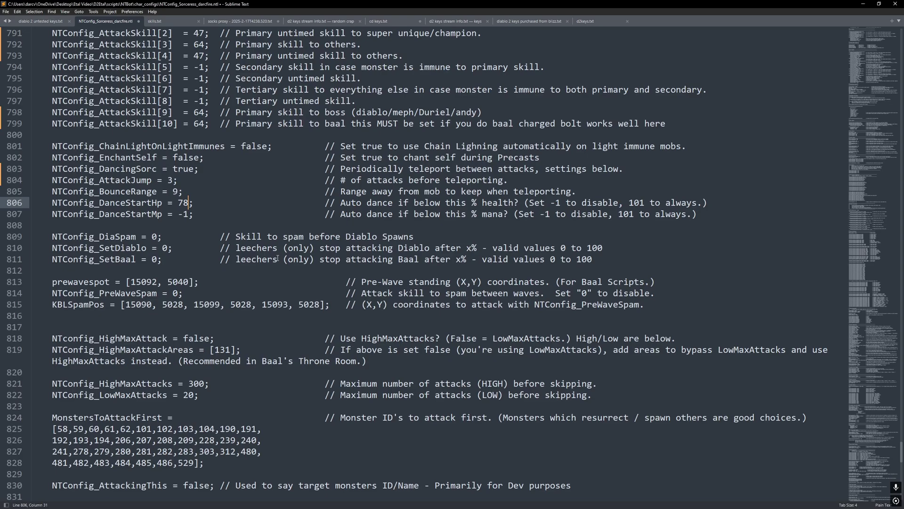
{"action": "scroll", "coordinate": [278, 259], "scroll_direction": "down", "scroll_amount": 3}
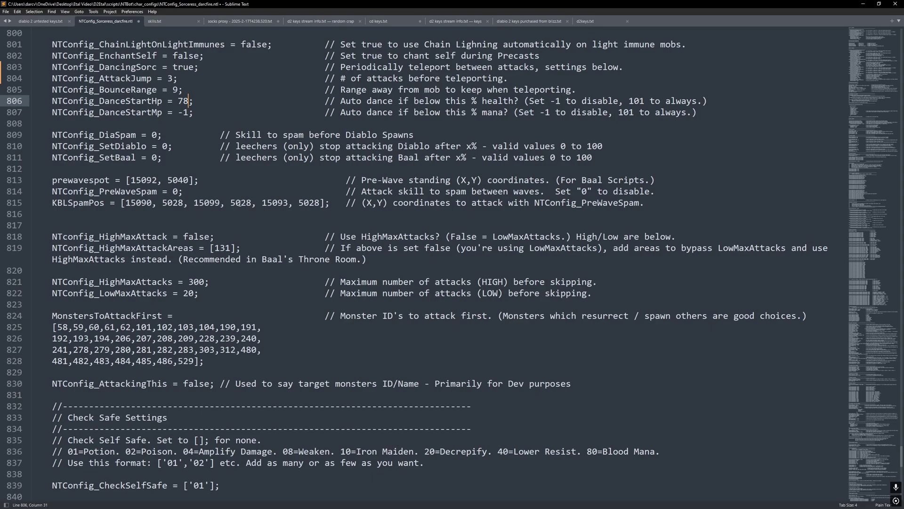
{"action": "scroll", "coordinate": [235, 200], "scroll_direction": "down", "scroll_amount": 2}
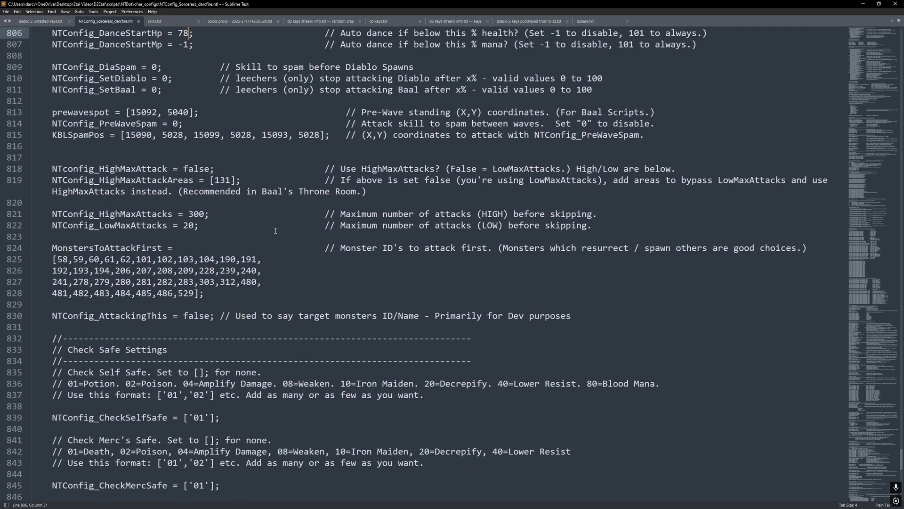
{"action": "scroll", "coordinate": [273, 189], "scroll_direction": "down", "scroll_amount": 1}
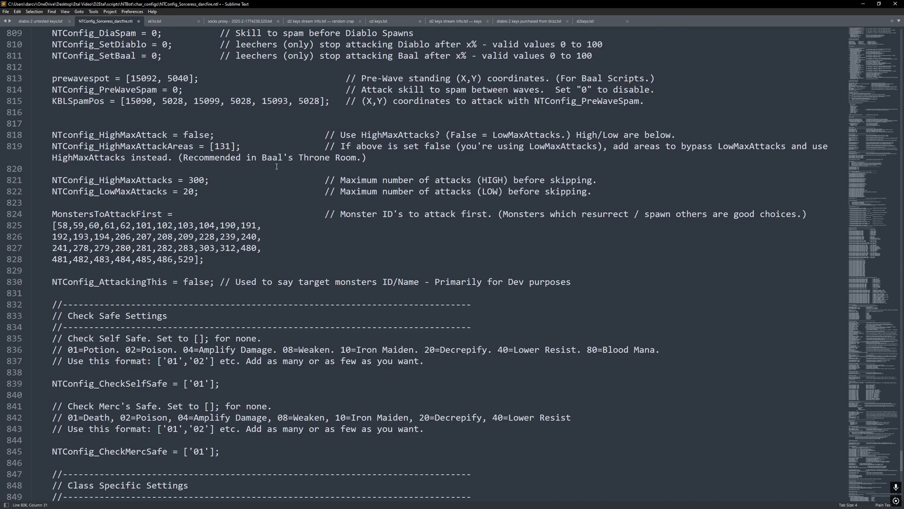
{"action": "scroll", "coordinate": [277, 165], "scroll_direction": "down", "scroll_amount": 2}
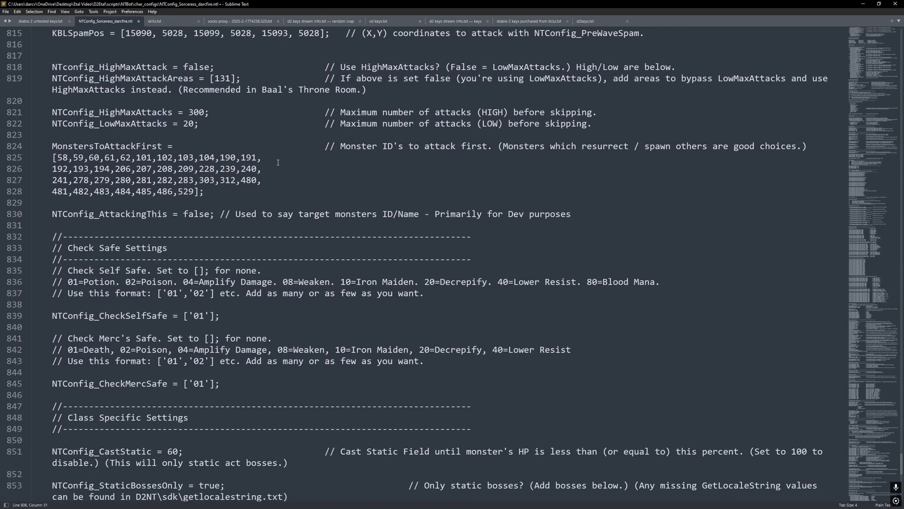
{"action": "scroll", "coordinate": [270, 166], "scroll_direction": "down", "scroll_amount": 2}
{"action": "scroll", "coordinate": [246, 133], "scroll_direction": "down", "scroll_amount": 2}
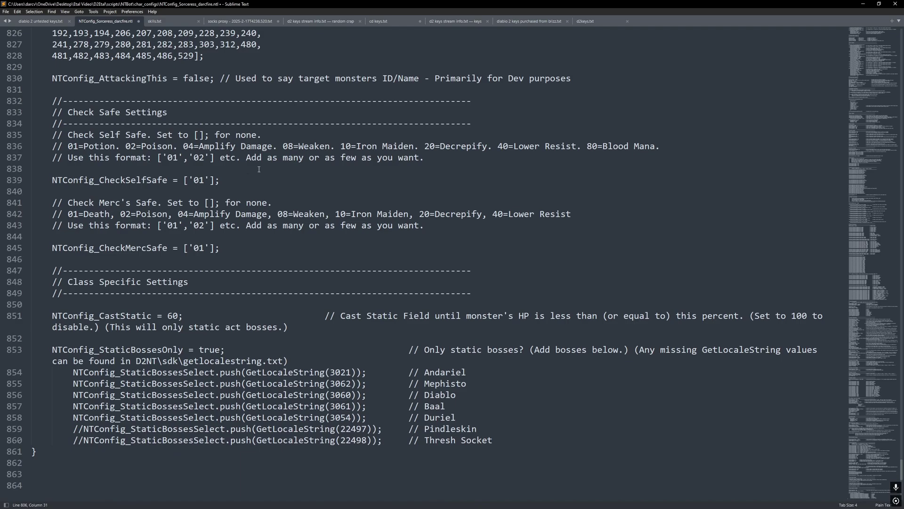
{"action": "scroll", "coordinate": [255, 133], "scroll_direction": "down", "scroll_amount": 2}
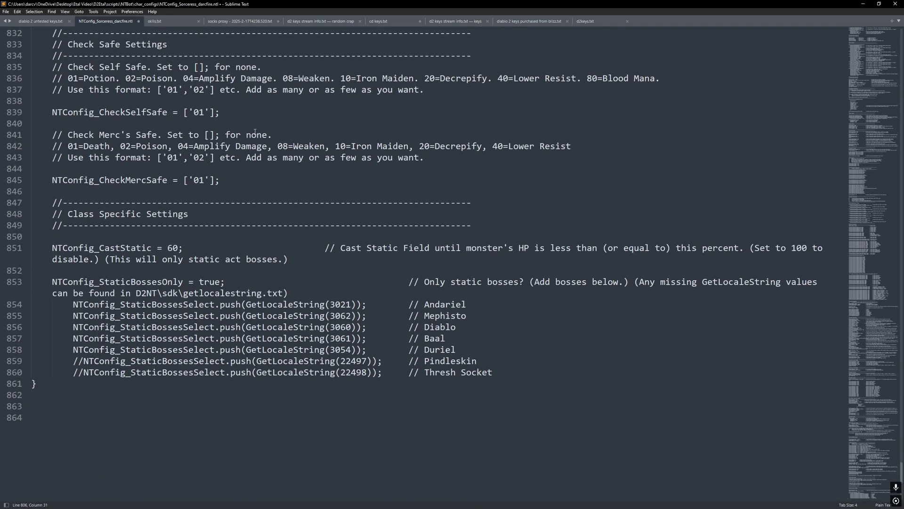
{"action": "scroll", "coordinate": [255, 131], "scroll_direction": "down", "scroll_amount": 3}
{"action": "scroll", "coordinate": [255, 129], "scroll_direction": "down", "scroll_amount": 1}
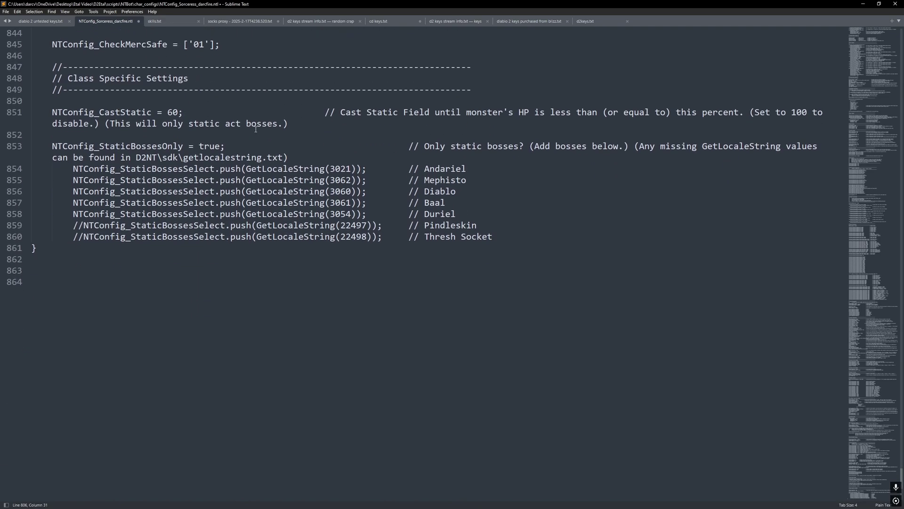
{"action": "scroll", "coordinate": [250, 179], "scroll_direction": "up", "scroll_amount": 2}
{"action": "scroll", "coordinate": [245, 226], "scroll_direction": "down", "scroll_amount": 2}
{"action": "scroll", "coordinate": [238, 277], "scroll_direction": "up", "scroll_amount": 2}
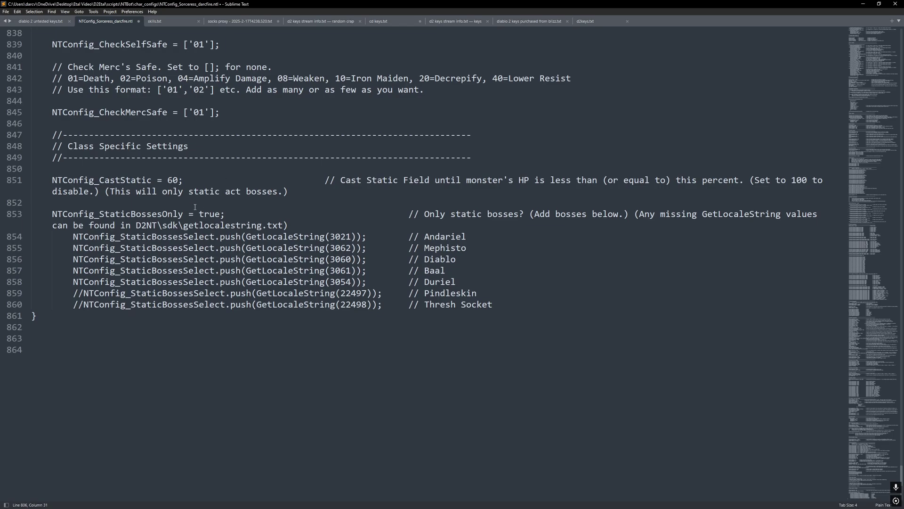
Review CastStatic at 60, StaticBossesOnly and the StaticBossesSelect boss lines, leaving them unchanged.
{"action": "left_click", "coordinate": [183, 180]}
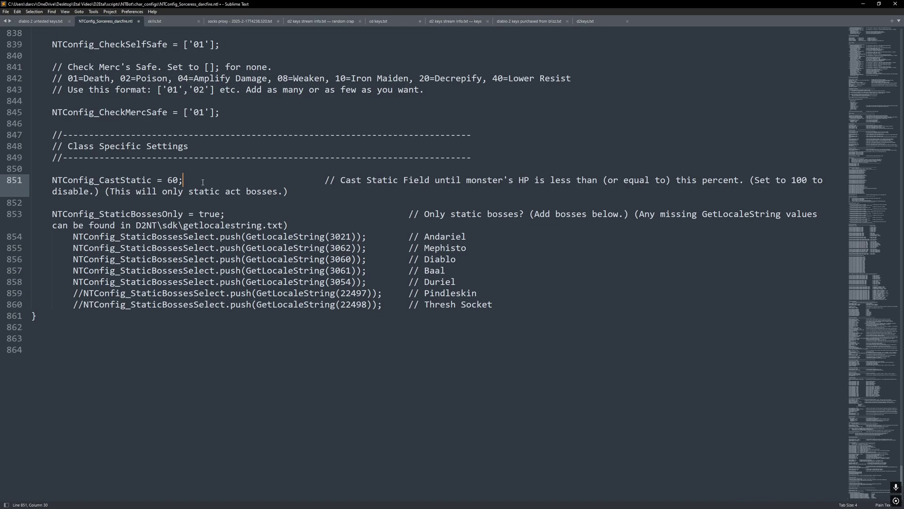
{"action": "left_click", "coordinate": [178, 182]}
{"action": "left_click", "coordinate": [219, 214]}
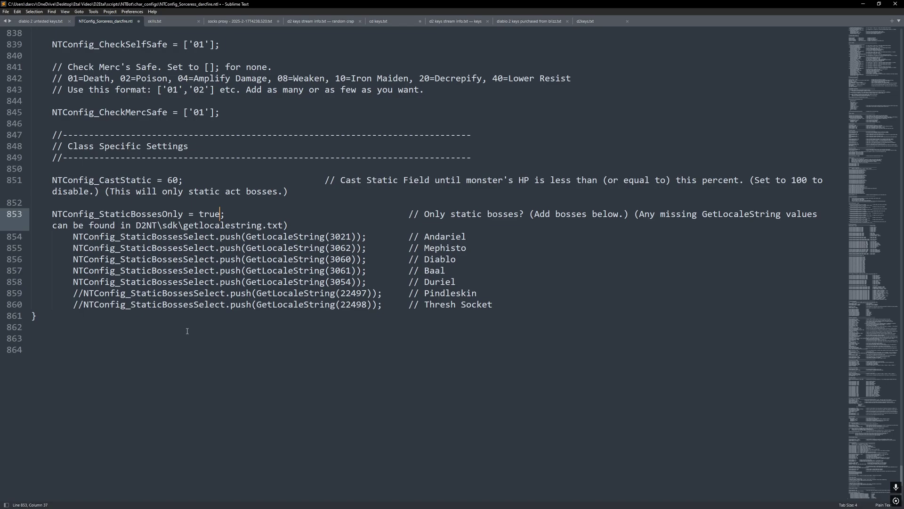
{"action": "left_click", "coordinate": [83, 292]}
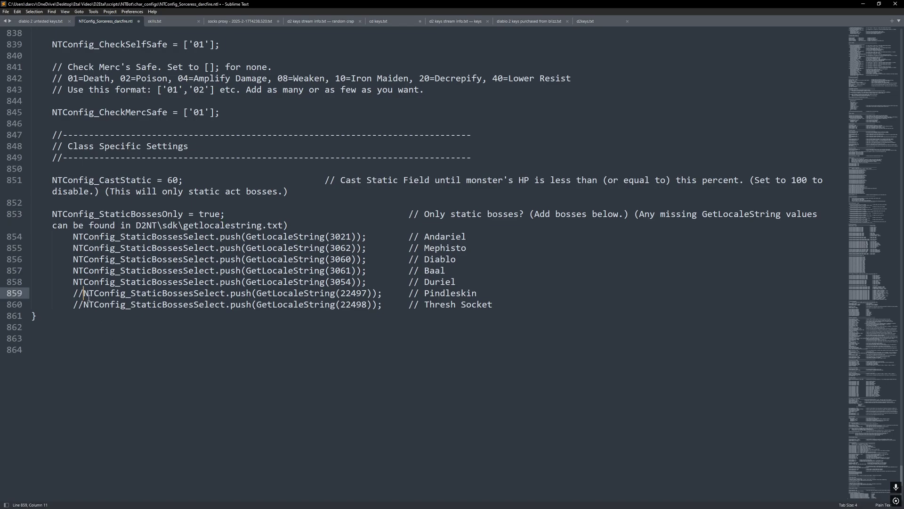
{"action": "key", "text": "Down"}
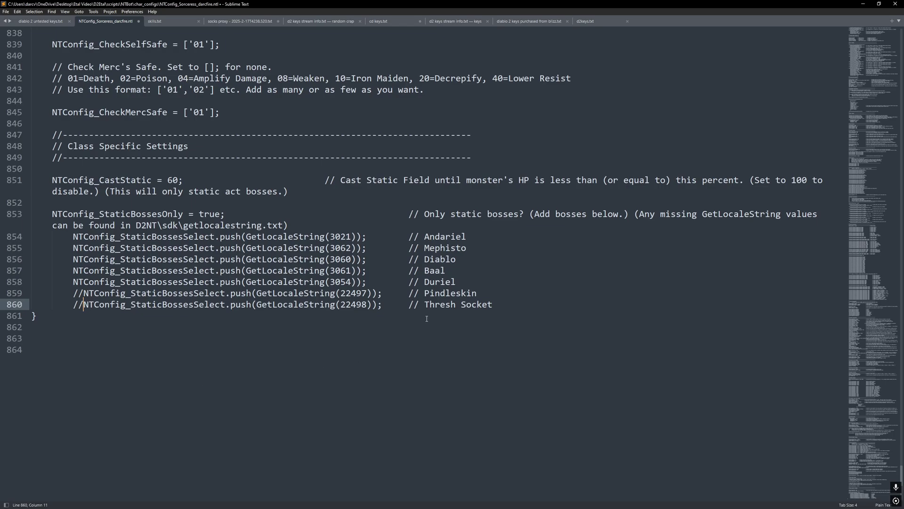
{"action": "left_click", "coordinate": [459, 281]}
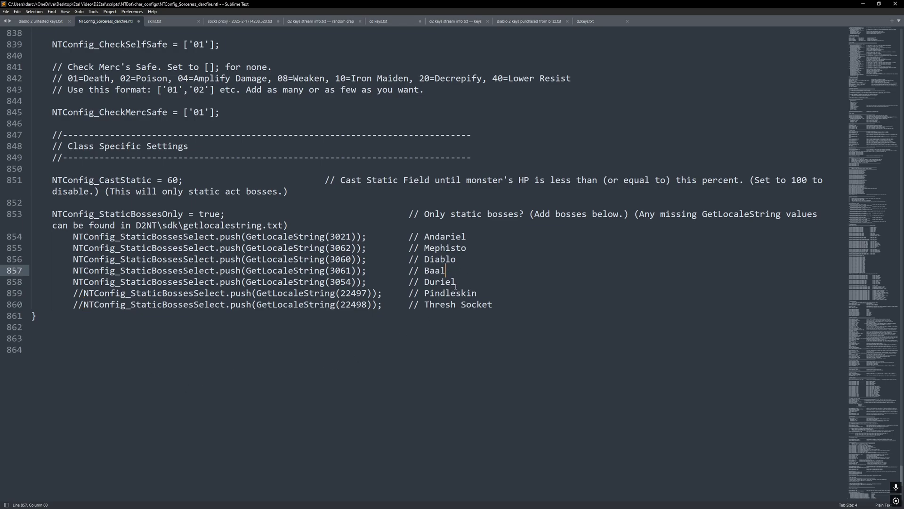
{"action": "key", "text": "Up"}
{"action": "key", "text": "Up"}
{"action": "key", "text": "Up"}
{"action": "key", "text": "Up"}
{"action": "key", "text": "End"}
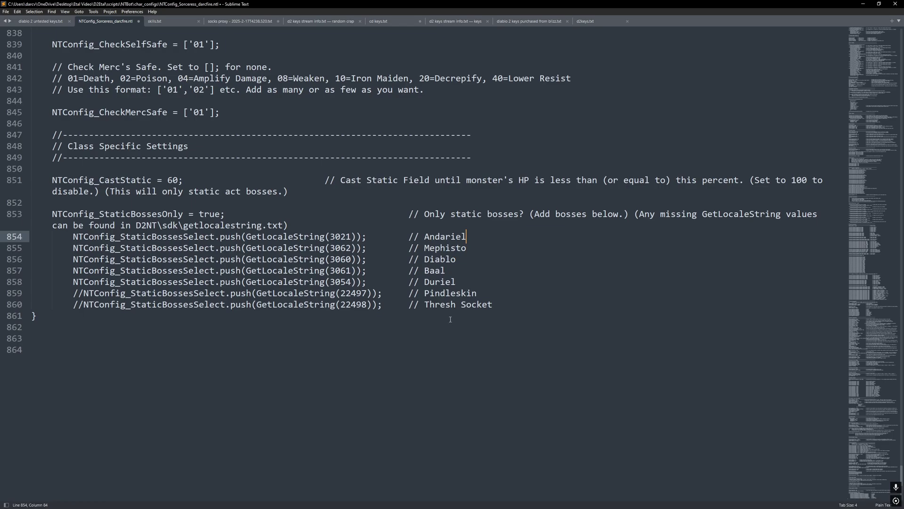
{"action": "scroll", "coordinate": [239, 325], "scroll_direction": "up", "scroll_amount": 7}
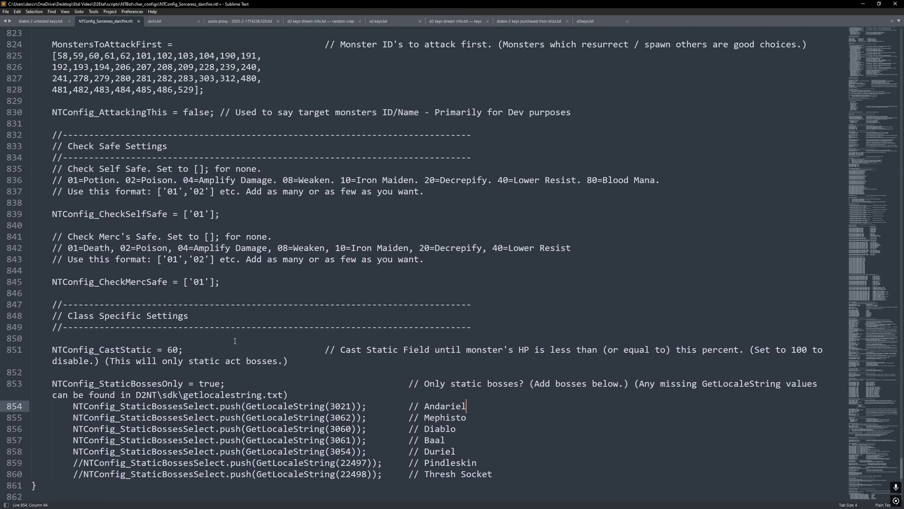
{"action": "scroll", "coordinate": [238, 328], "scroll_direction": "down", "scroll_amount": 5}
{"action": "scroll", "coordinate": [235, 335], "scroll_direction": "up", "scroll_amount": 2}
{"action": "scroll", "coordinate": [235, 334], "scroll_direction": "down", "scroll_amount": 7}
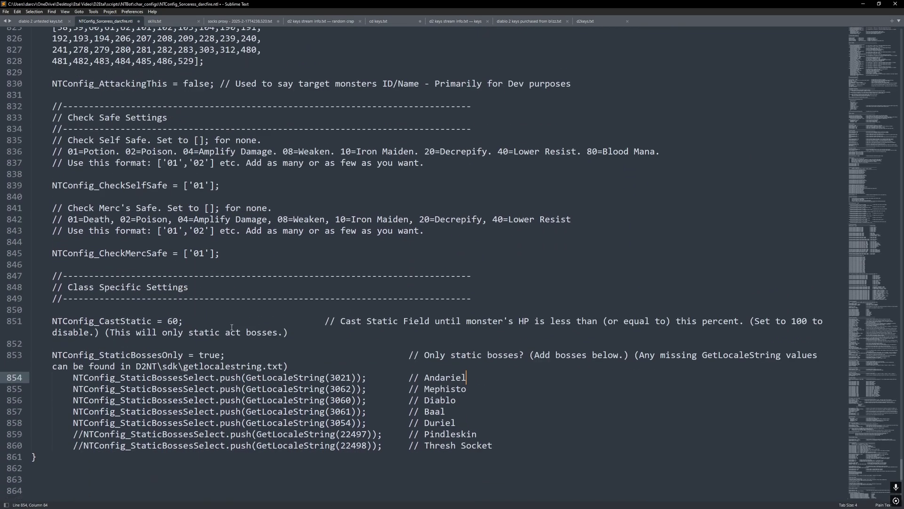
{"action": "scroll", "coordinate": [228, 325], "scroll_direction": "up", "scroll_amount": 3}
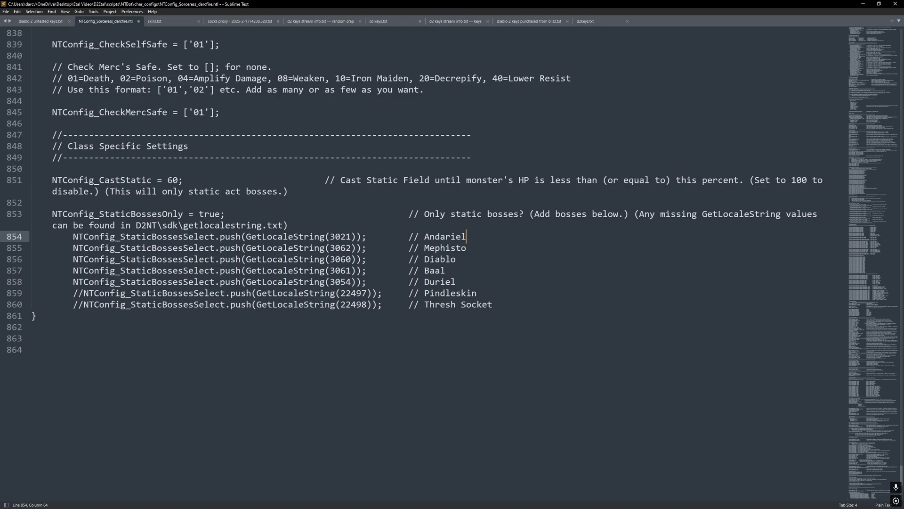
Save the NTConfig_Sorceress_dancfire.ntl config via File > Save.
{"action": "left_click", "coordinate": [36, 315]}
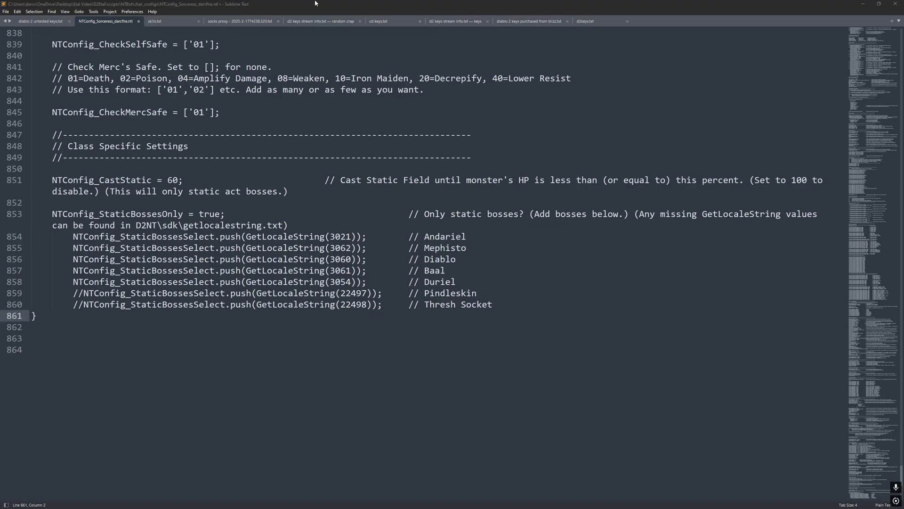
{"action": "left_click", "coordinate": [6, 12]}
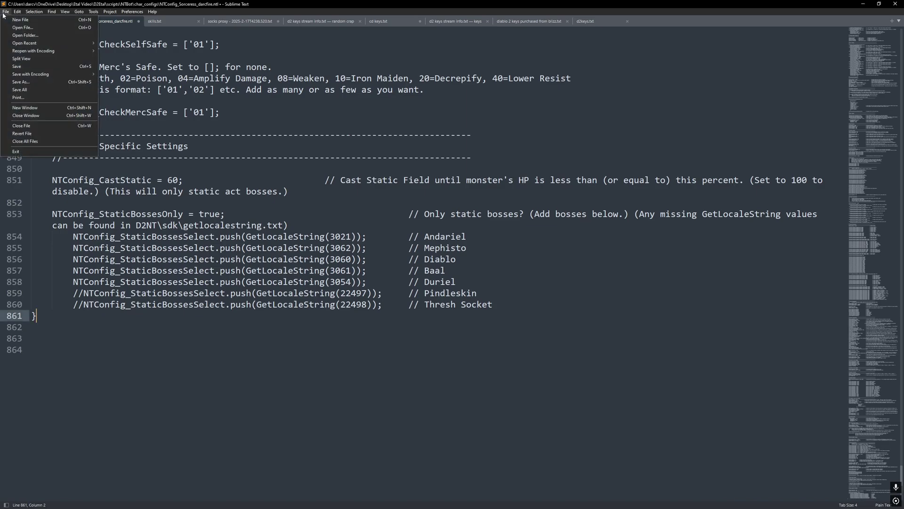
{"action": "left_click", "coordinate": [30, 66]}
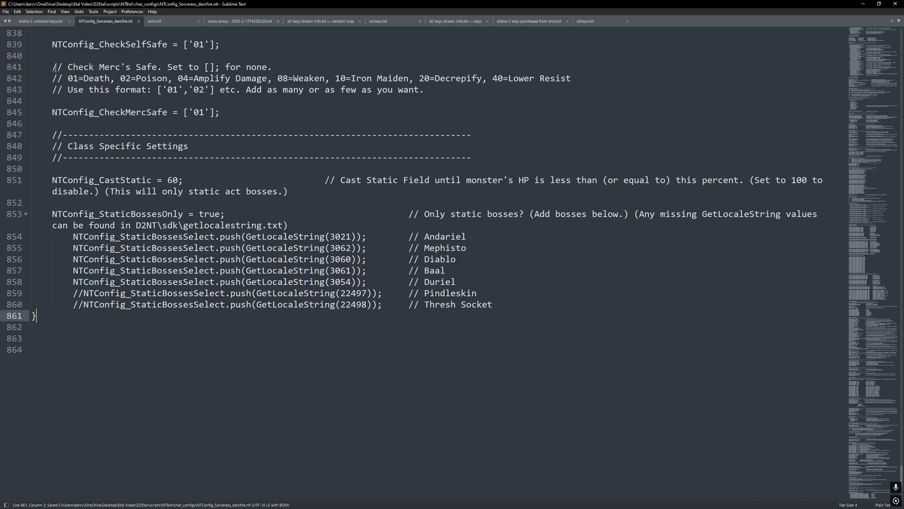